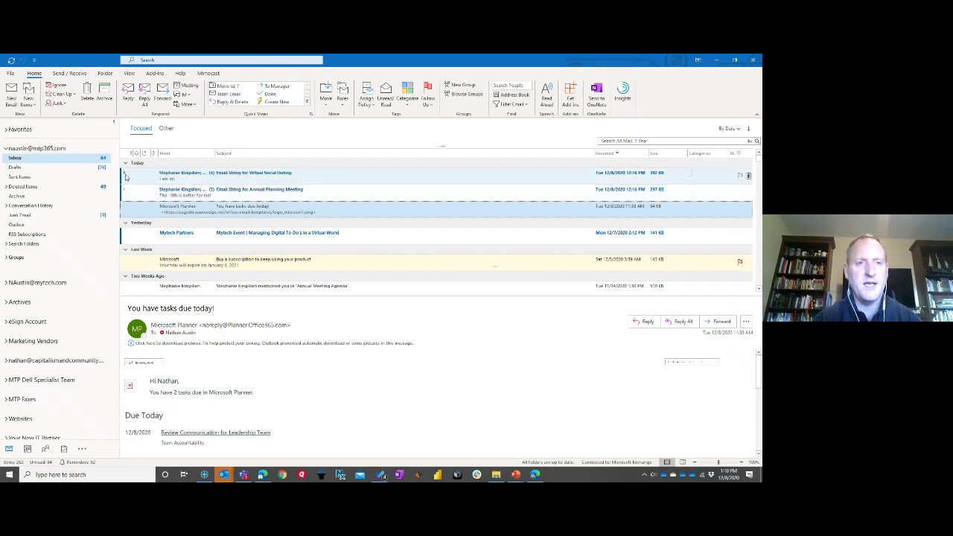
- Expand the "Email String for Virtual Social Outing" conversation and clean up its redundant messages
click(125, 174)
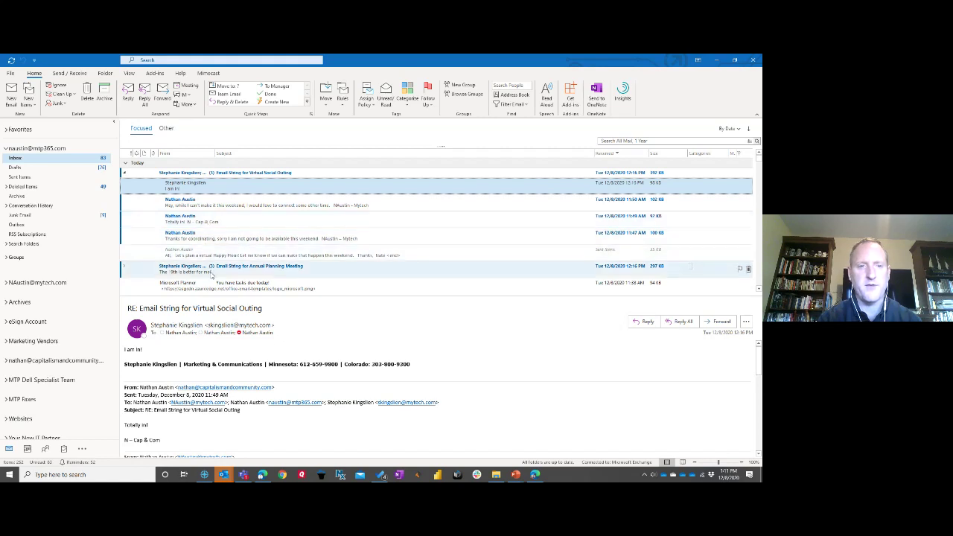
click(74, 95)
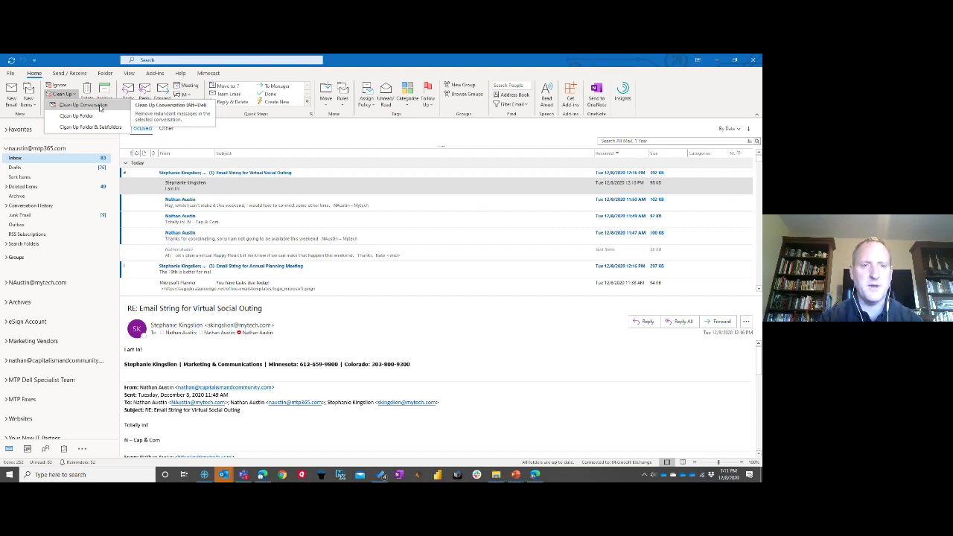
click(99, 106)
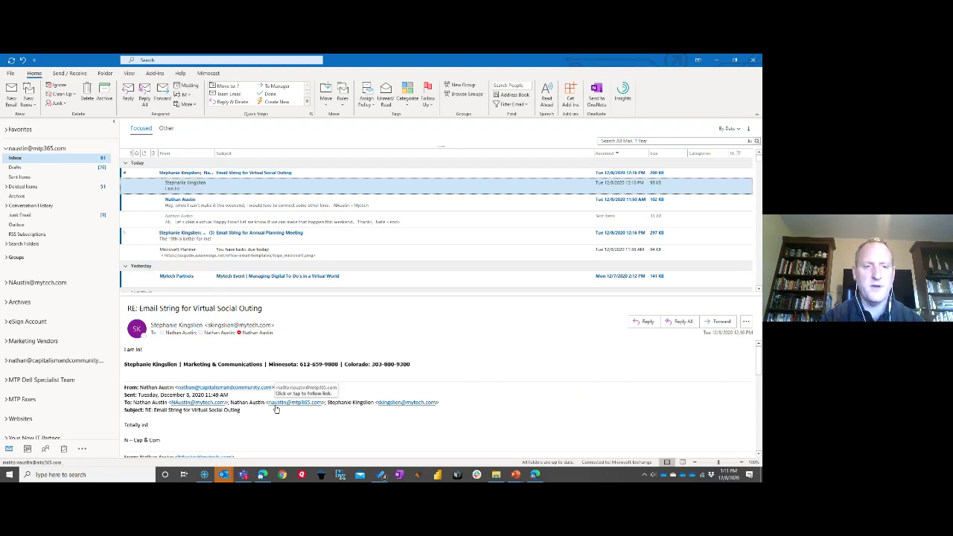
- Read through the latest reply in the Virtual Social Outing conversation and compare it with the separate side reply below it
scroll(224, 402, down, 3)
scroll(186, 391, down, 4)
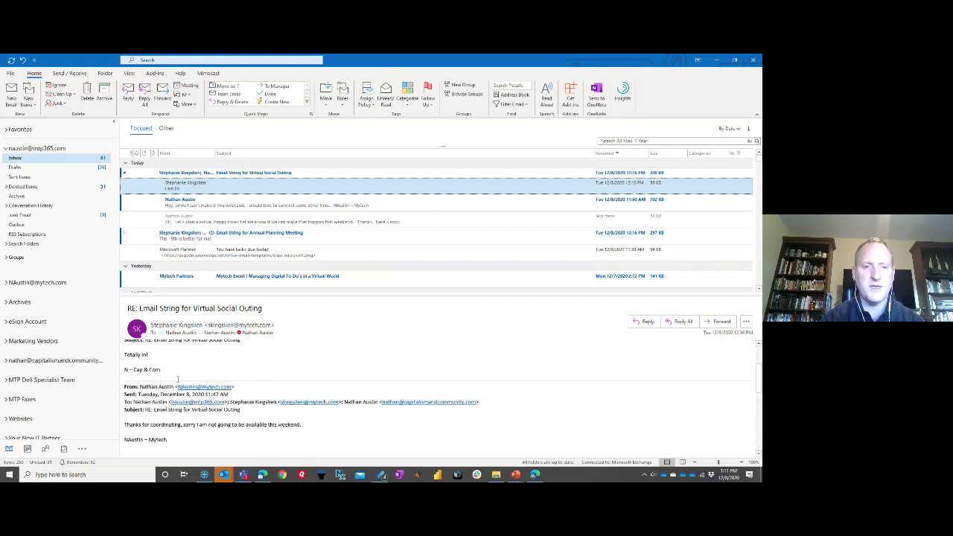
scroll(187, 390, down, 4)
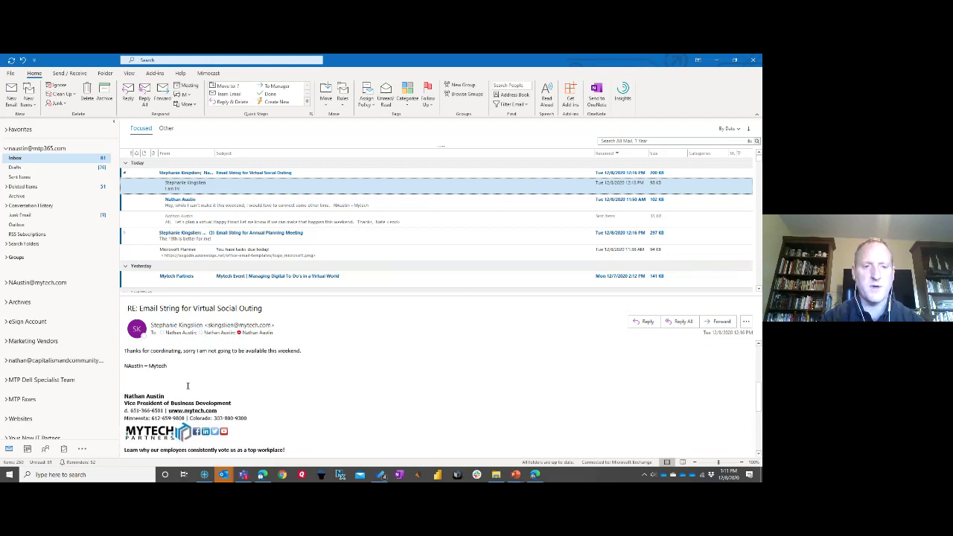
scroll(188, 390, down, 2)
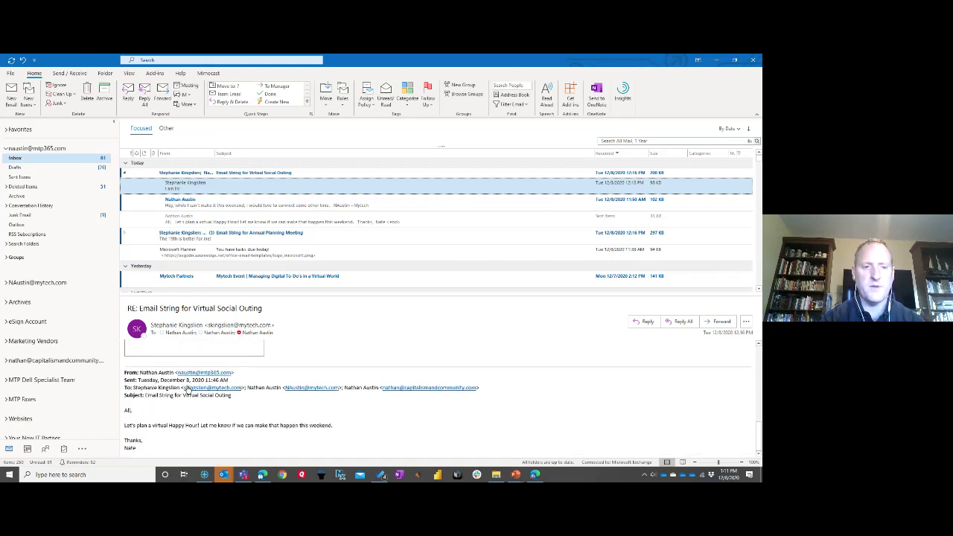
scroll(171, 409, up, 6)
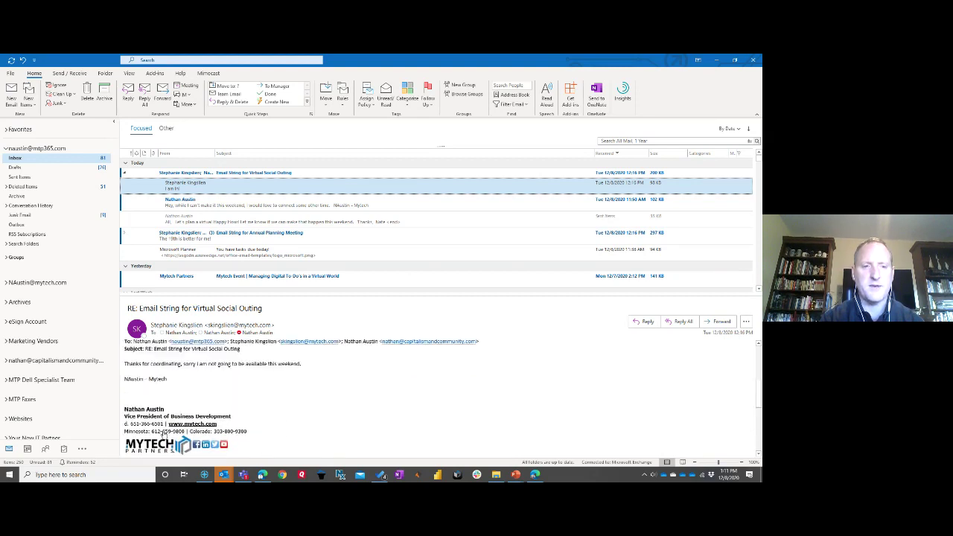
scroll(166, 385, down, 5)
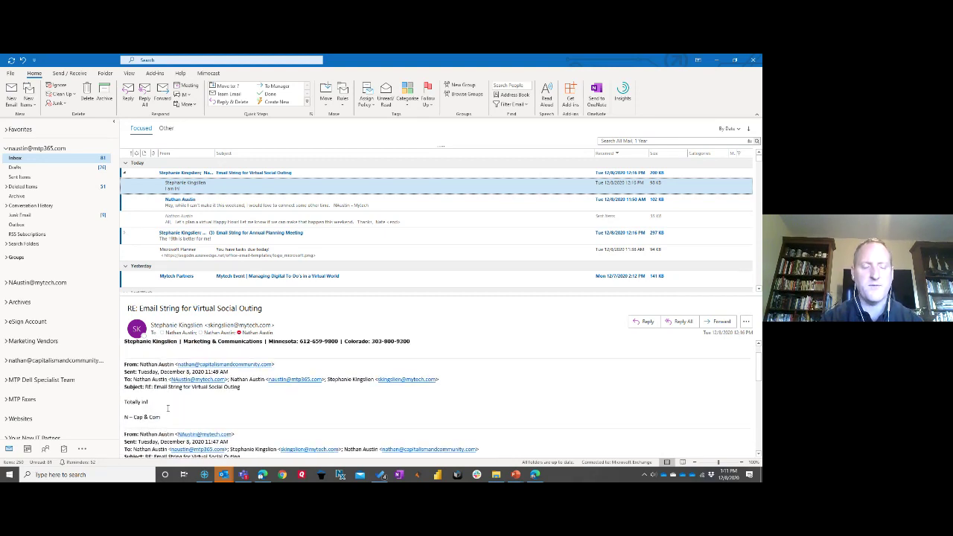
scroll(168, 408, up, 1)
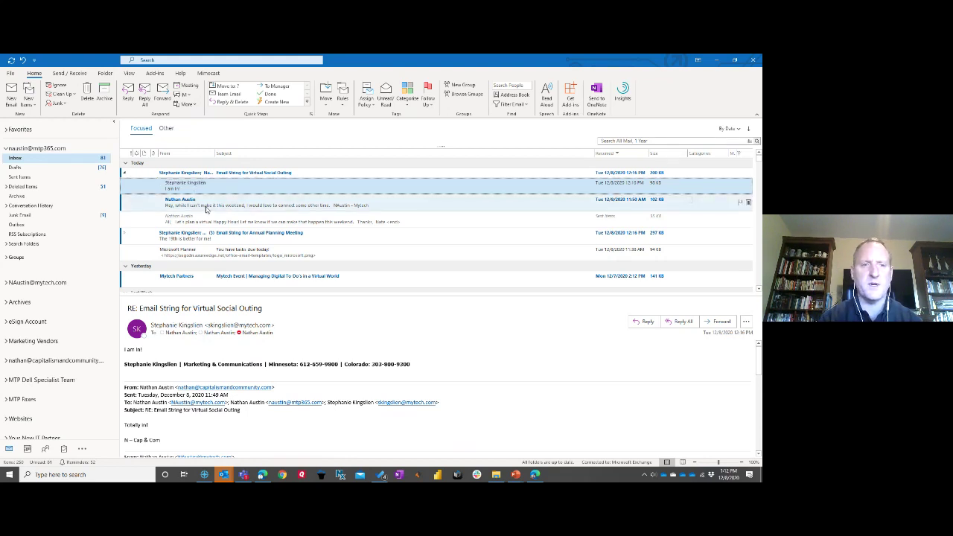
click(209, 203)
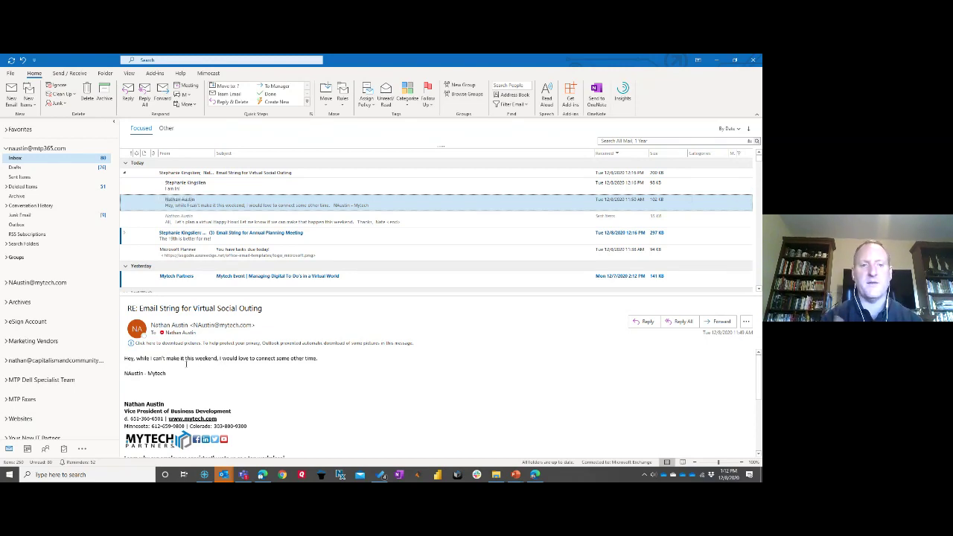
click(188, 187)
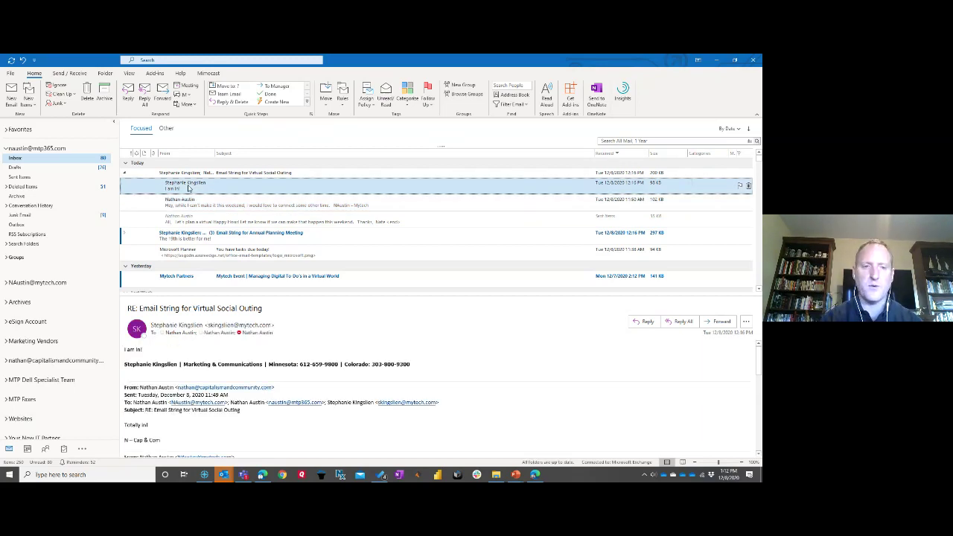
click(192, 202)
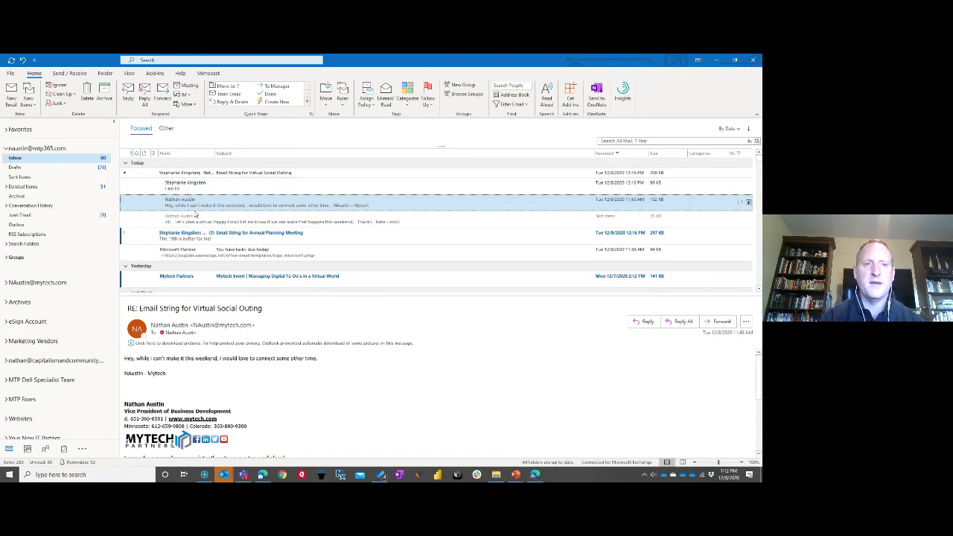
click(130, 73)
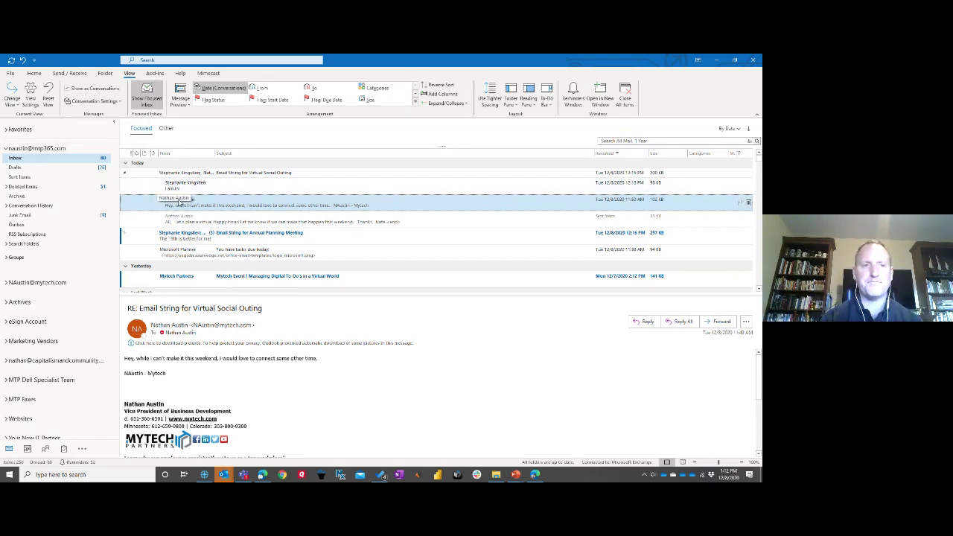
click(35, 74)
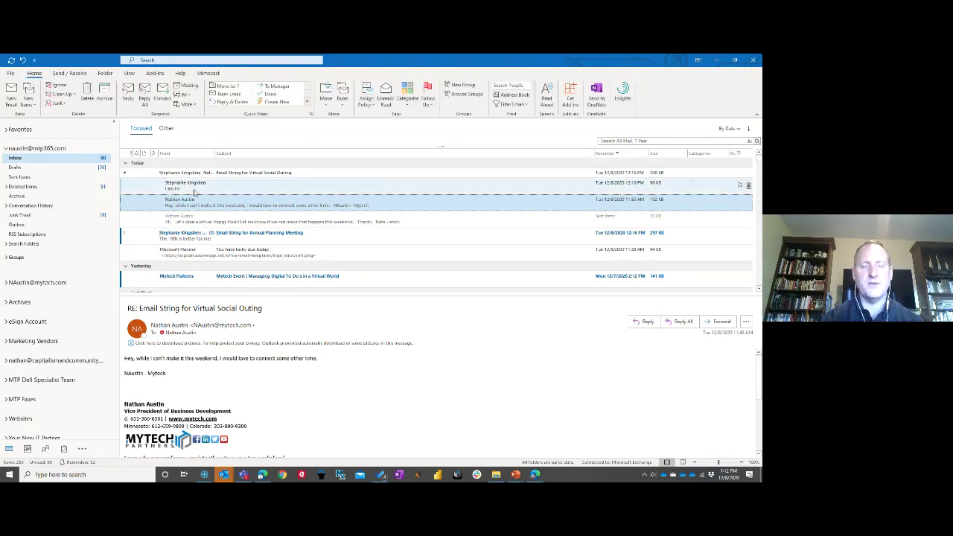
- Ignore the whole Virtual Social Outing conversation, sending its current and future messages to Deleted Items
click(187, 187)
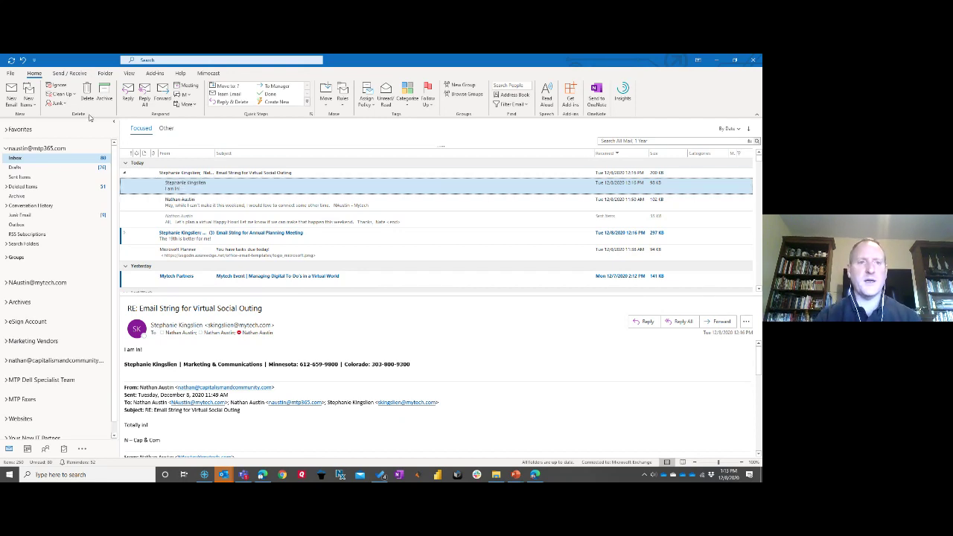
click(58, 85)
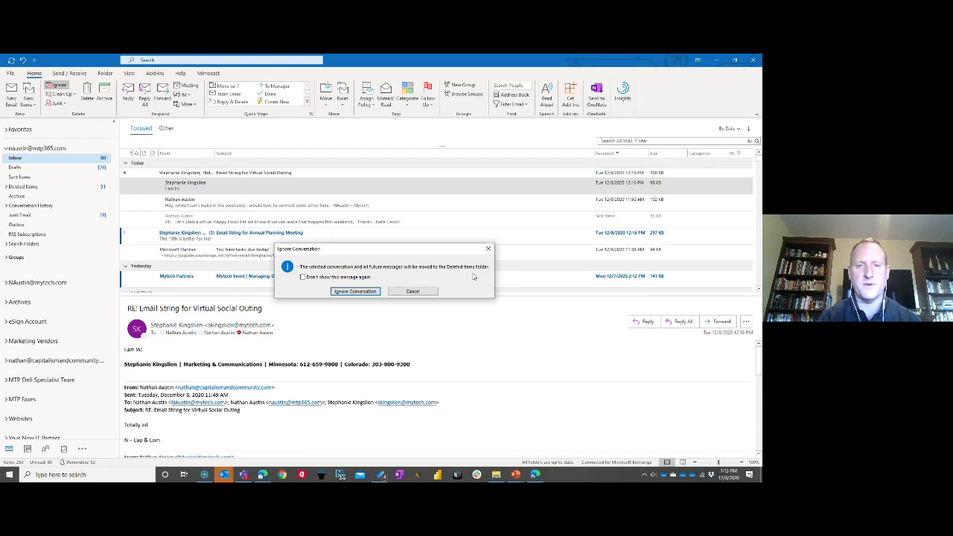
click(354, 291)
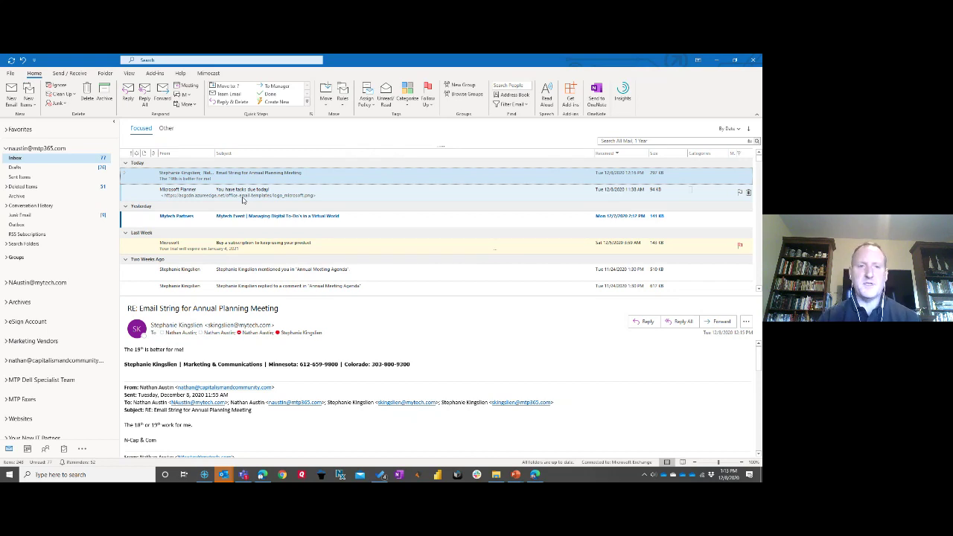
- Clean up the redundant messages in the "Email String for Annual Planning Meeting" conversation and review the thread in the latest reply
click(125, 172)
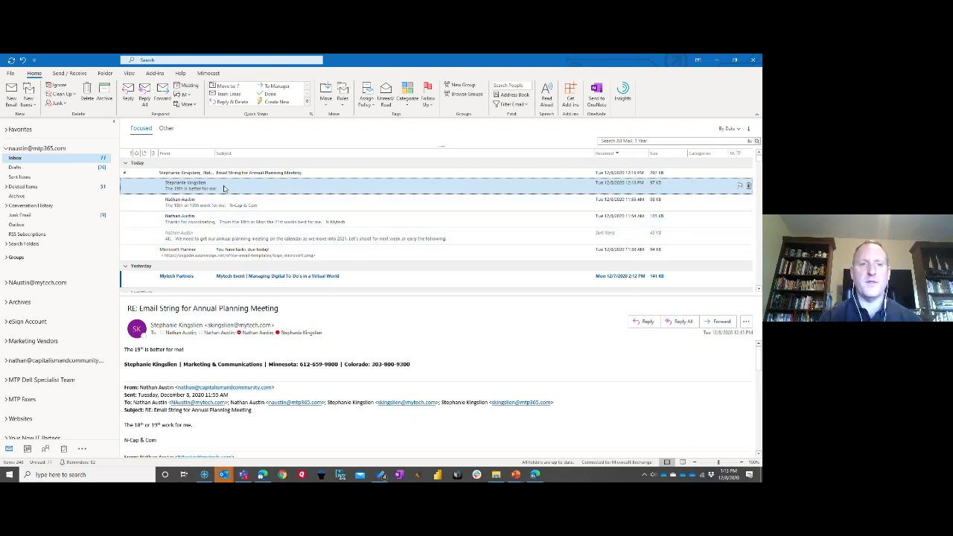
click(73, 94)
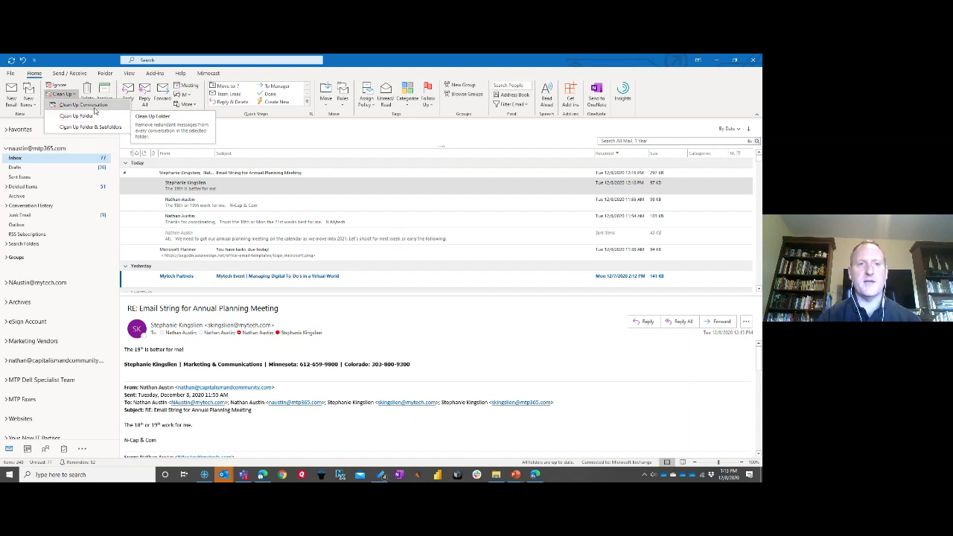
click(95, 117)
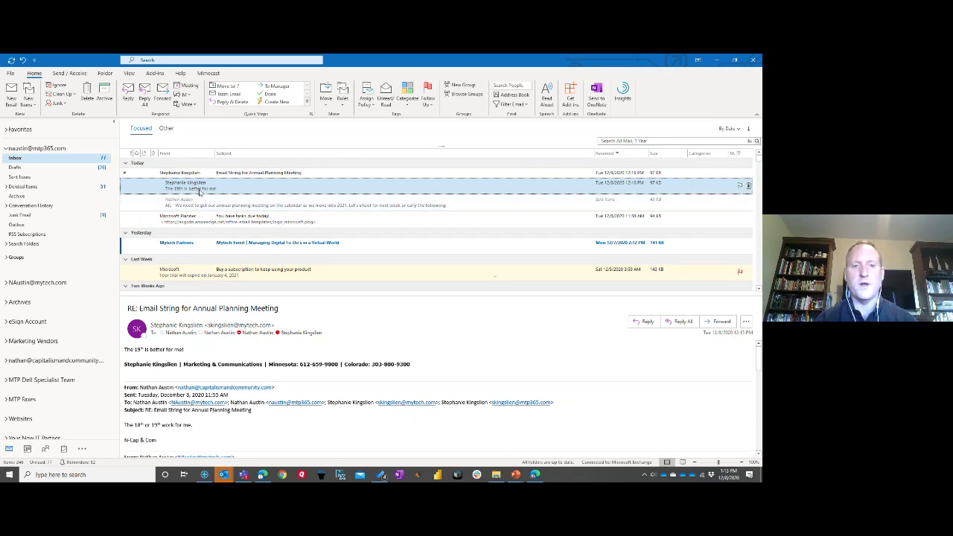
scroll(234, 431, down, 3)
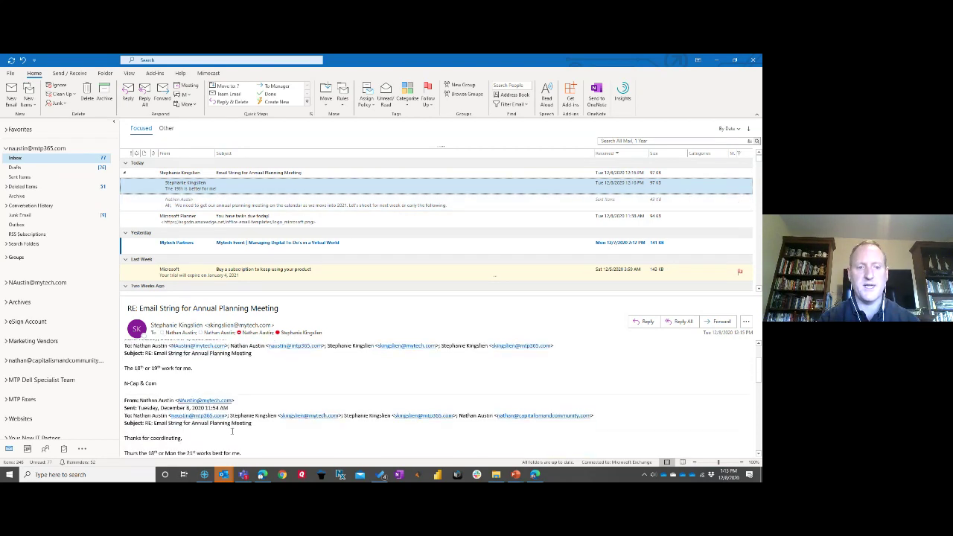
scroll(233, 431, down, 6)
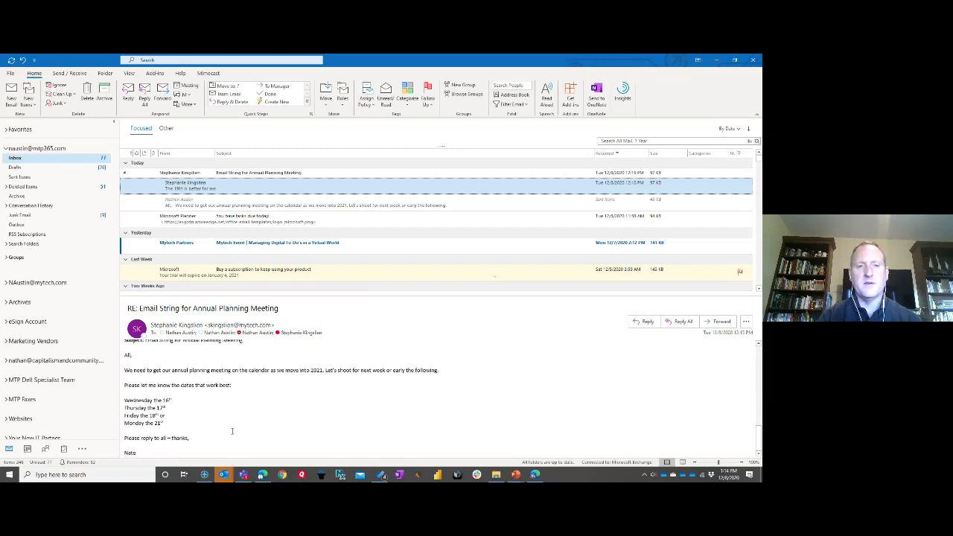
scroll(232, 431, up, 10)
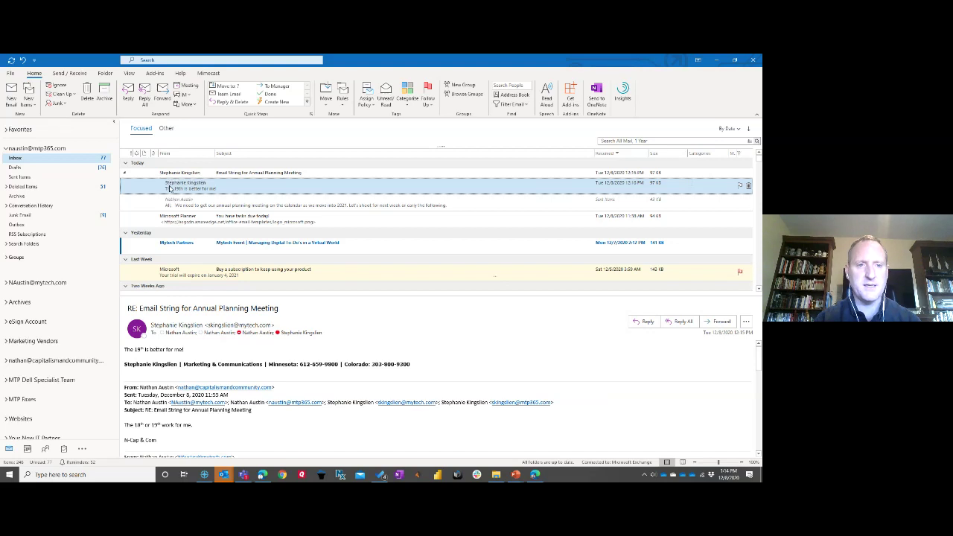
- Create a calendar appointment from the latest Annual Planning Meeting reply and set its start time to 3:00 PM
drag(170, 188, 30, 452)
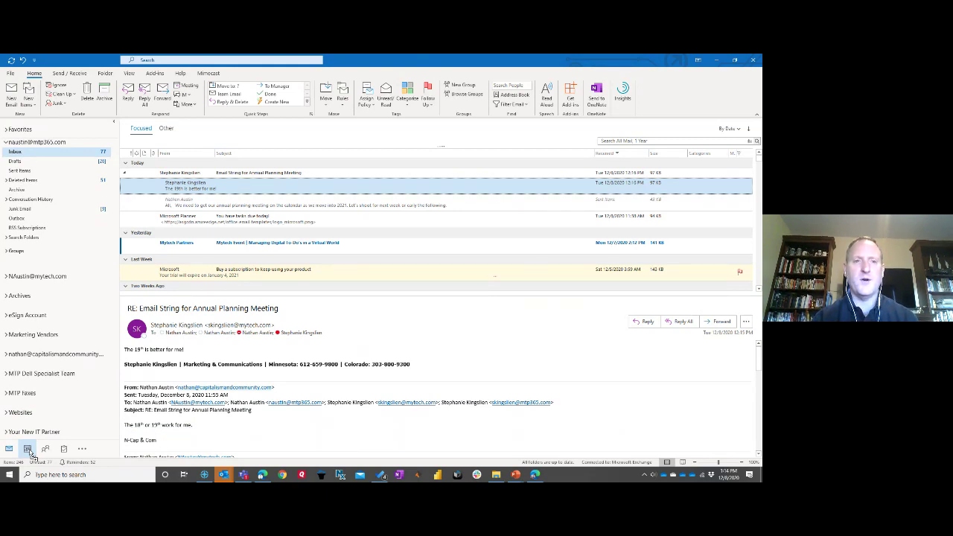
drag(30, 452, 28, 451)
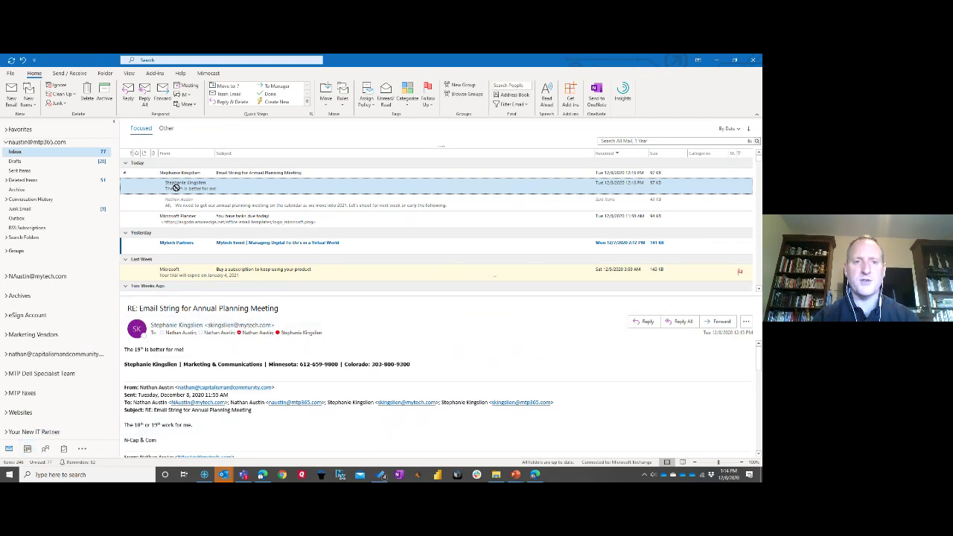
drag(176, 187, 30, 452)
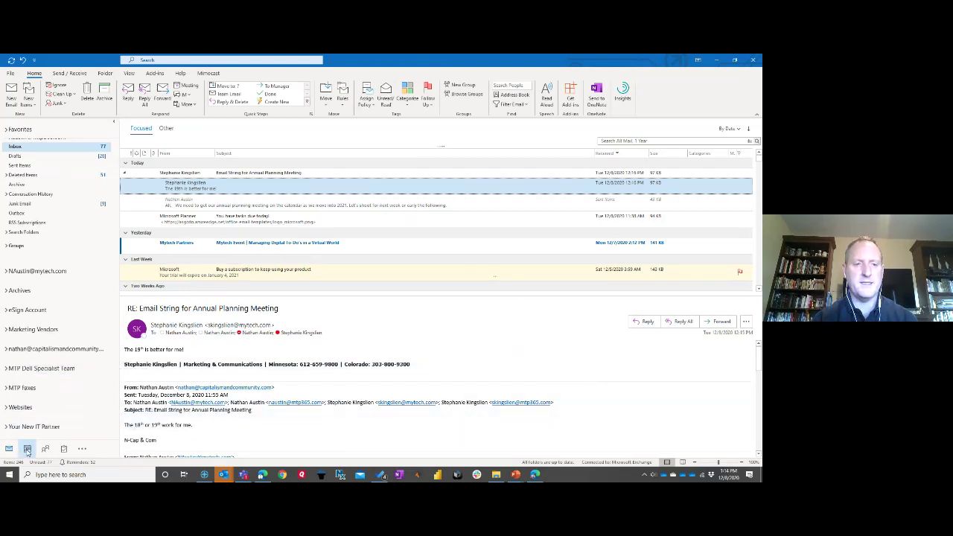
drag(28, 451, 28, 450)
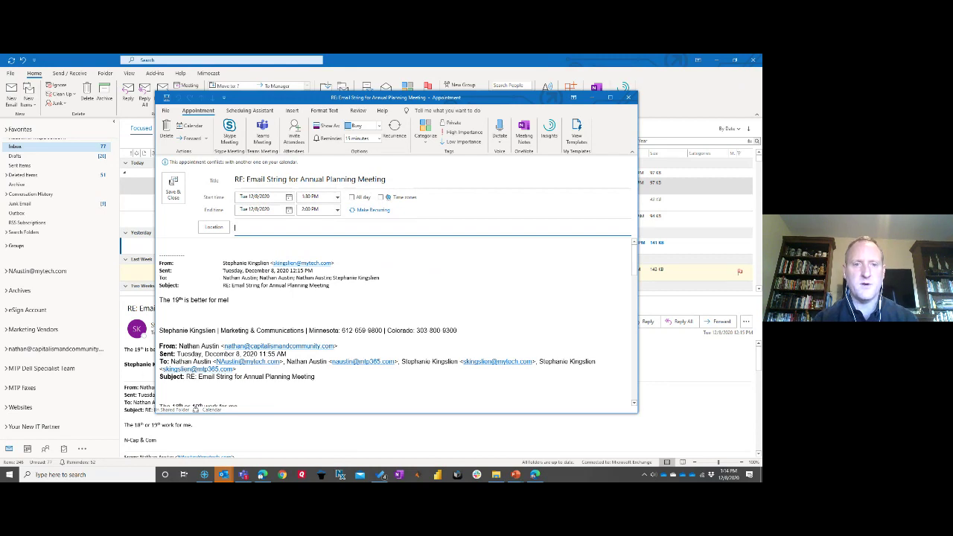
click(337, 199)
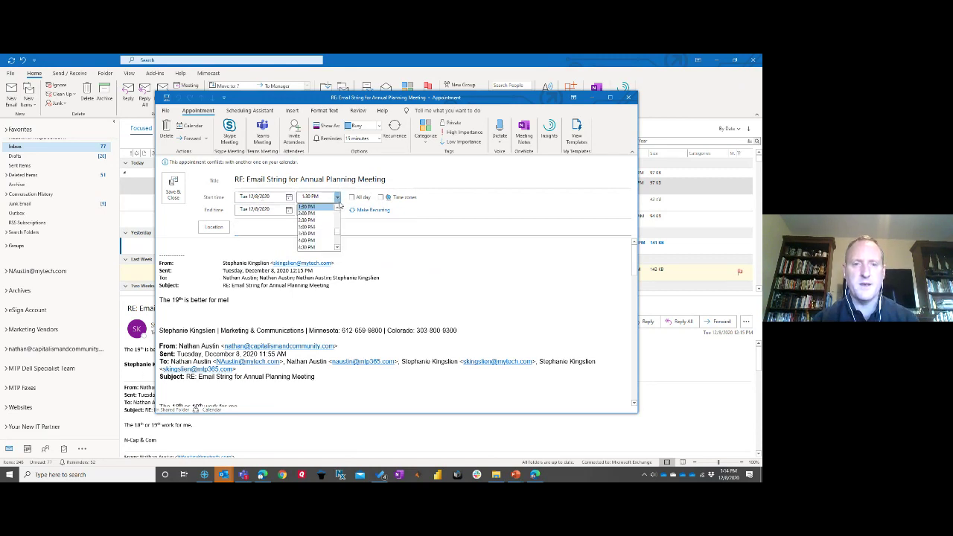
click(318, 226)
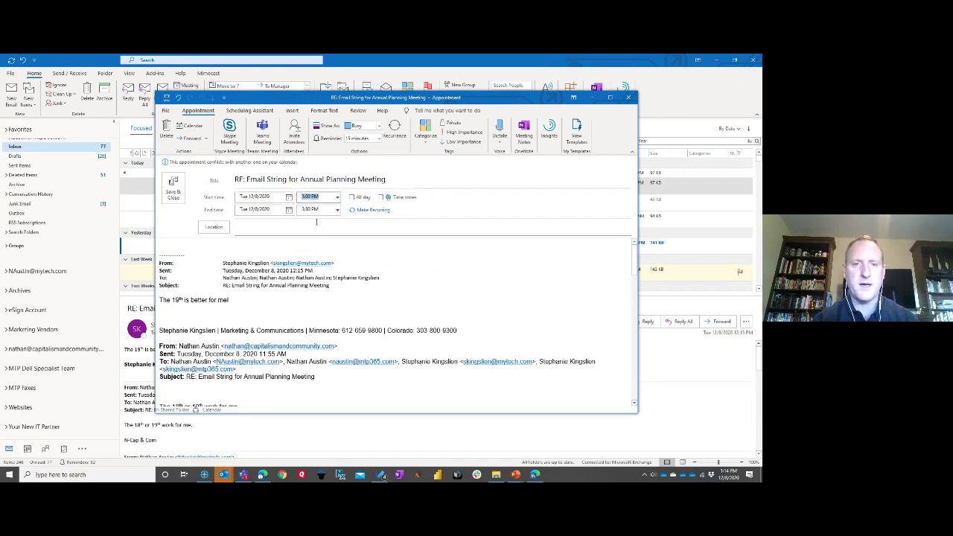
- Add the note "Schedule the Annual Planning Meeting." above the email text in the appointment body, and save and close the appointment
click(258, 243)
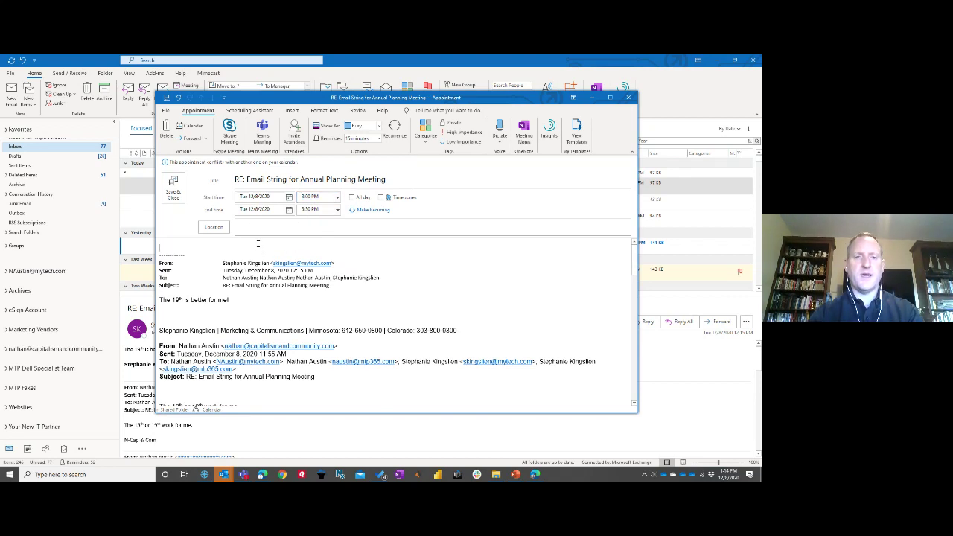
text(S)
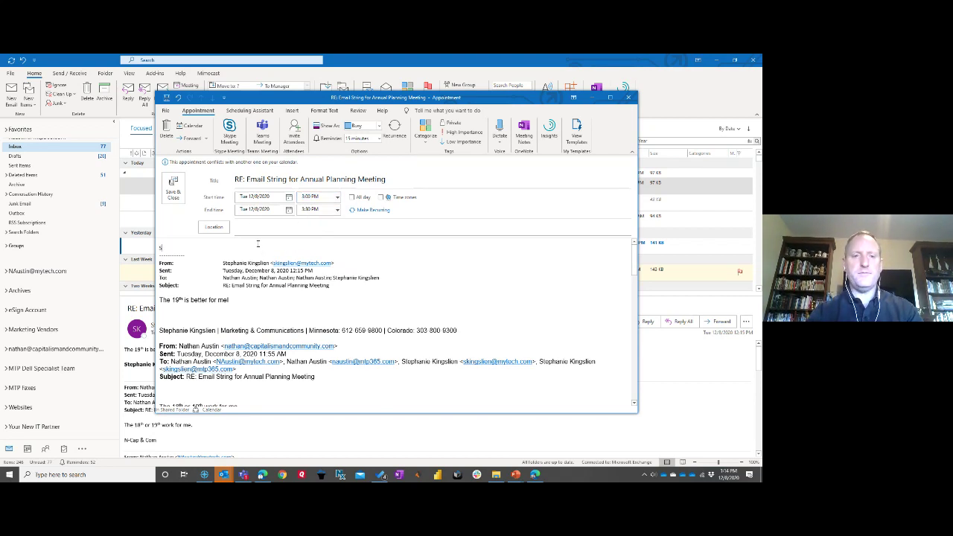
text(chedule )
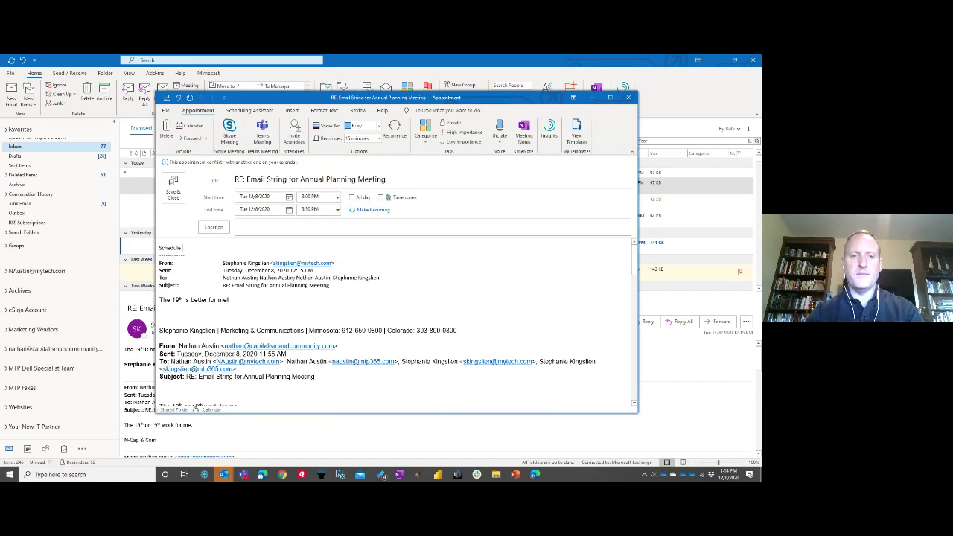
text(the Annual Planning Meeting)
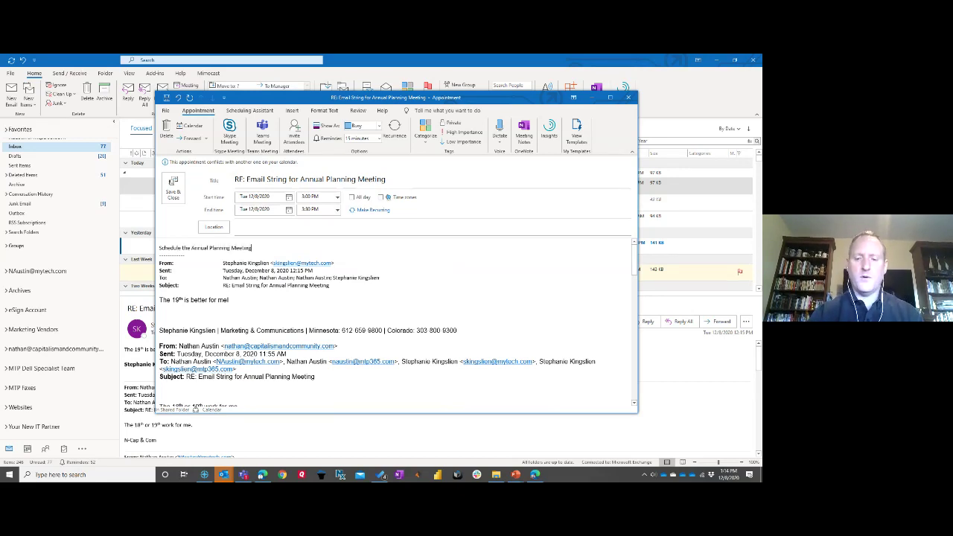
text(.)
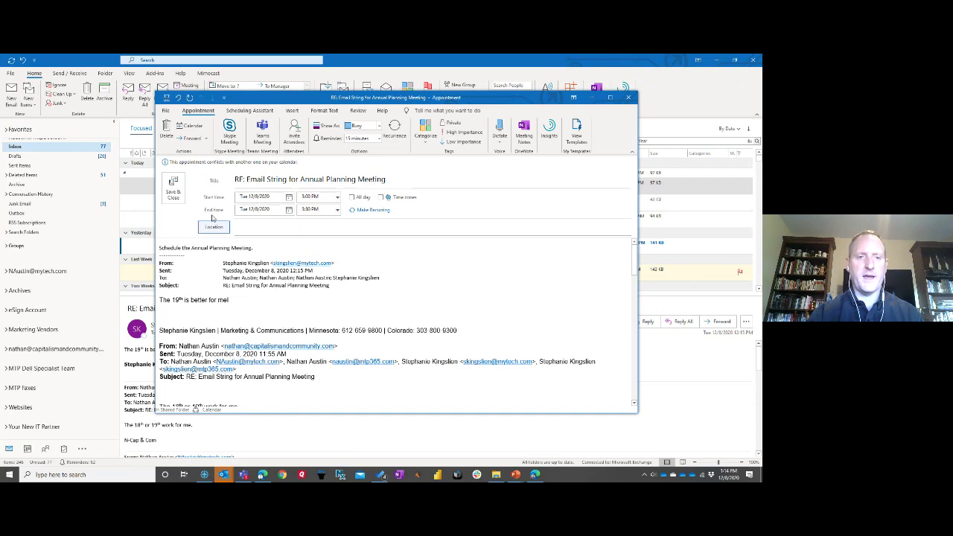
click(173, 188)
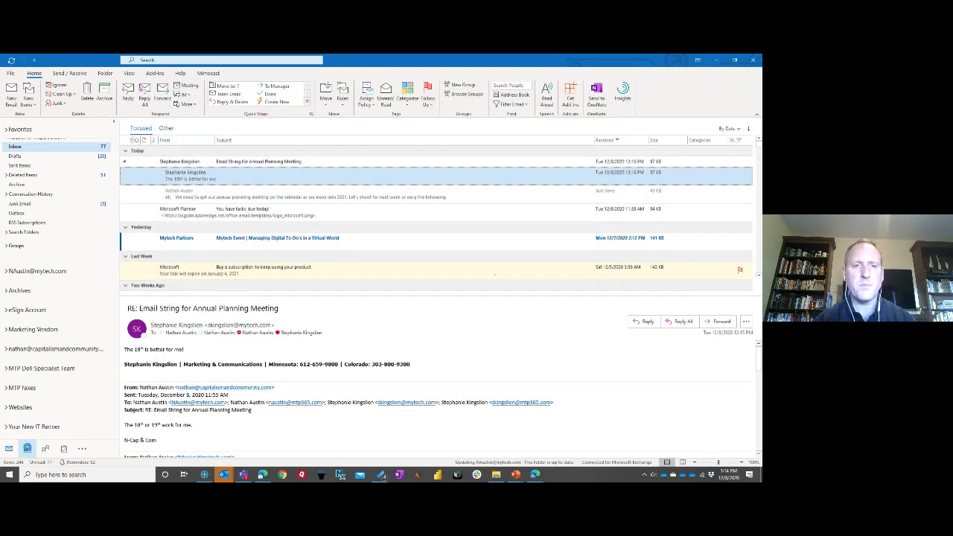
- Display the mytech.com calendar alongside the mtp365.com one and review the Annual Planning Meeting appointment on Tuesday, December 8, closing it without changes
click(27, 449)
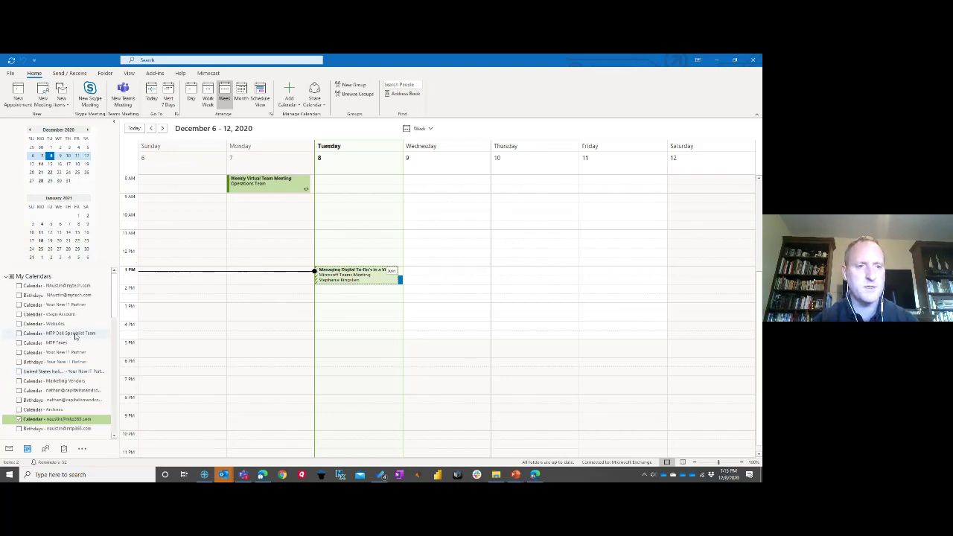
click(19, 286)
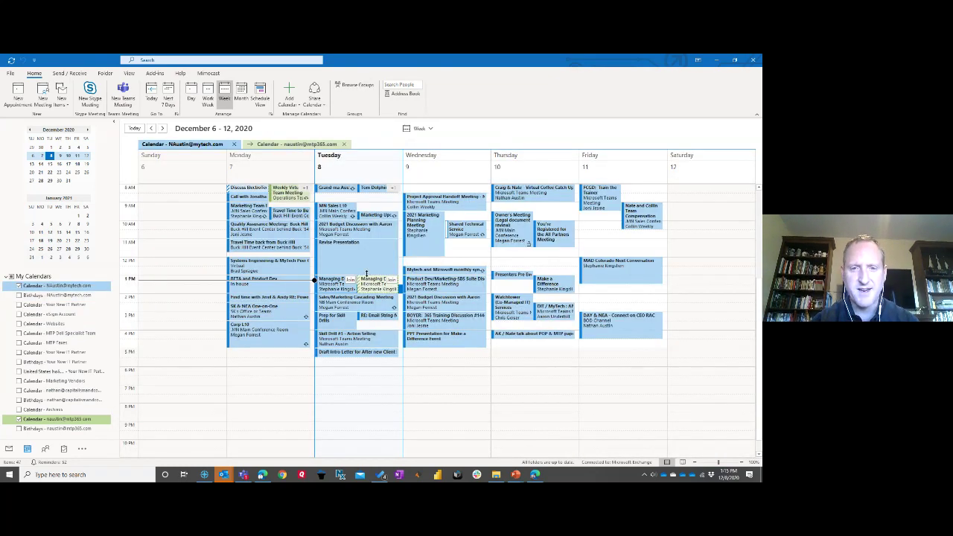
click(379, 317)
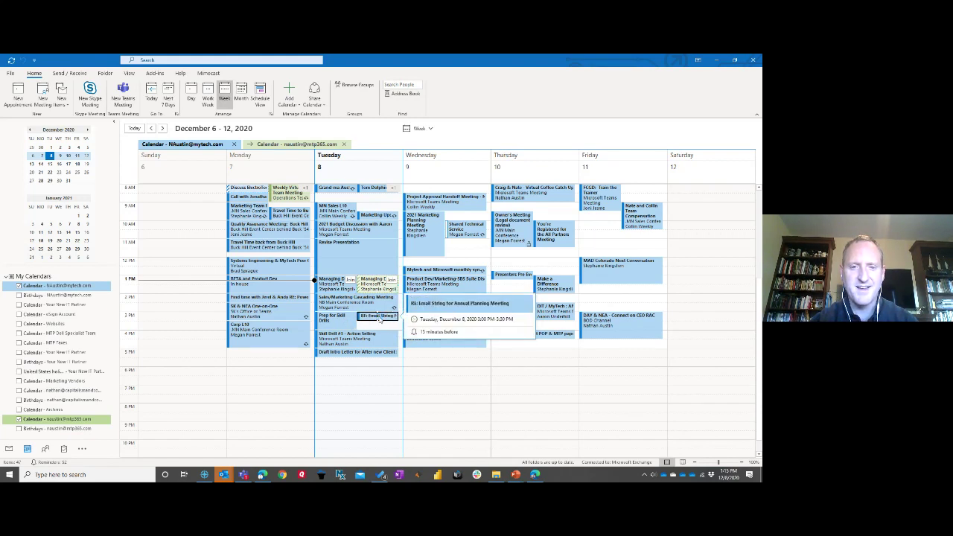
double_click(379, 317)
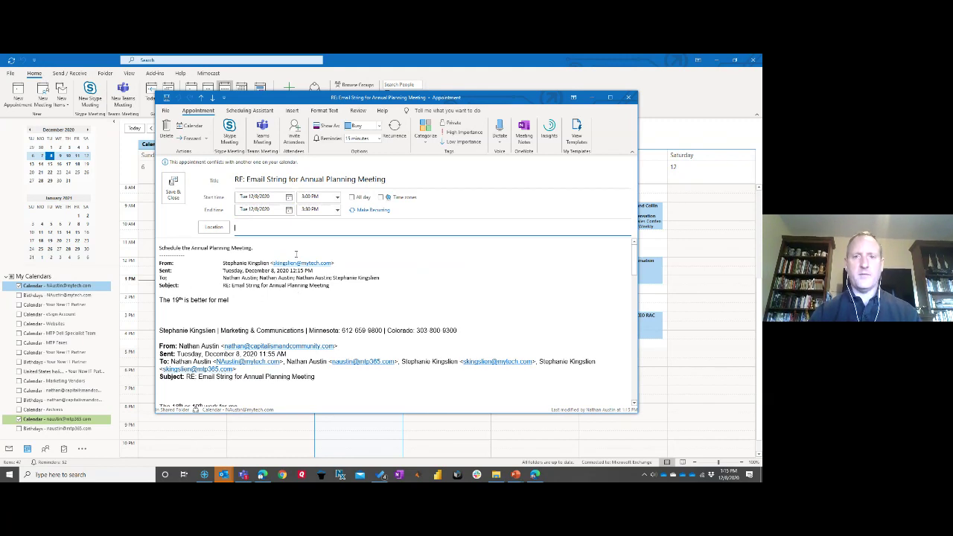
click(629, 97)
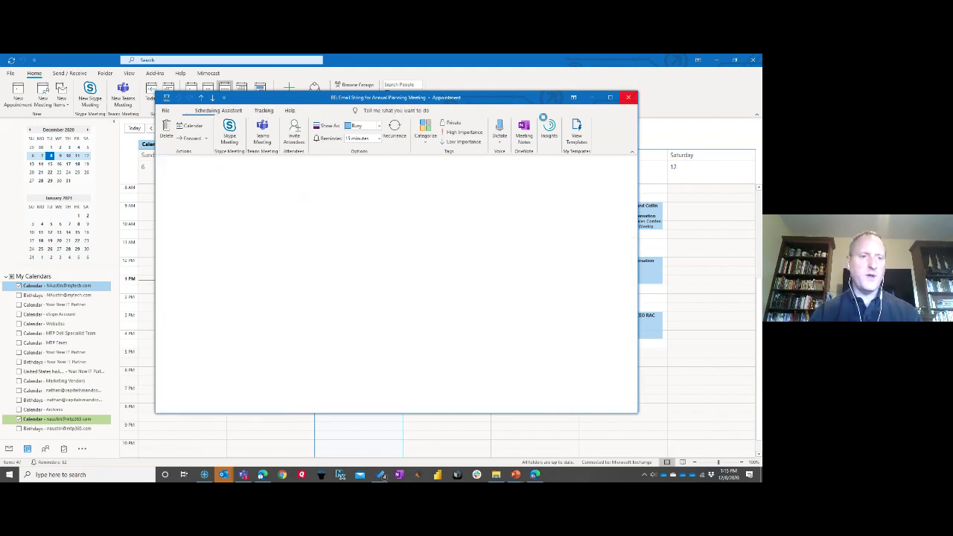
- Display the other calendars under My Calendars and return to the mail inbox
click(19, 295)
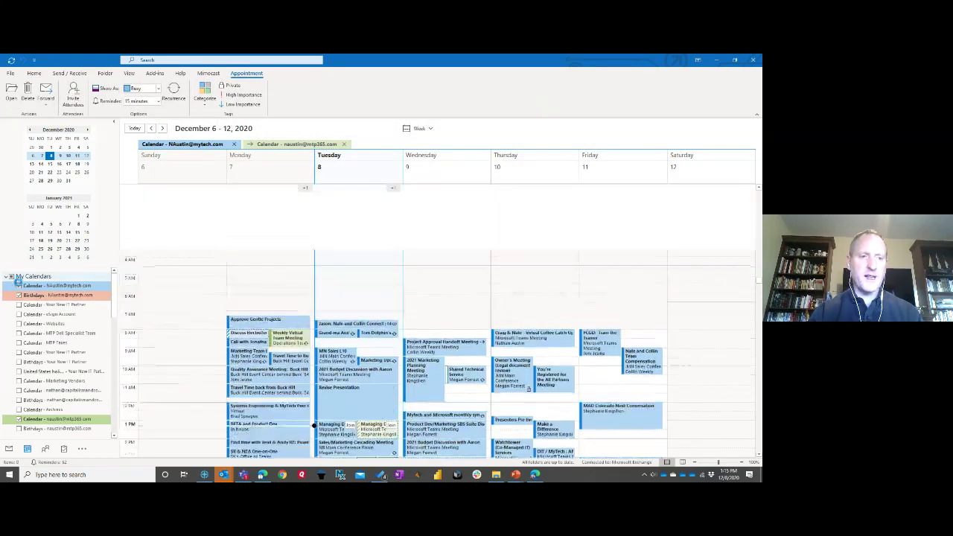
click(18, 304)
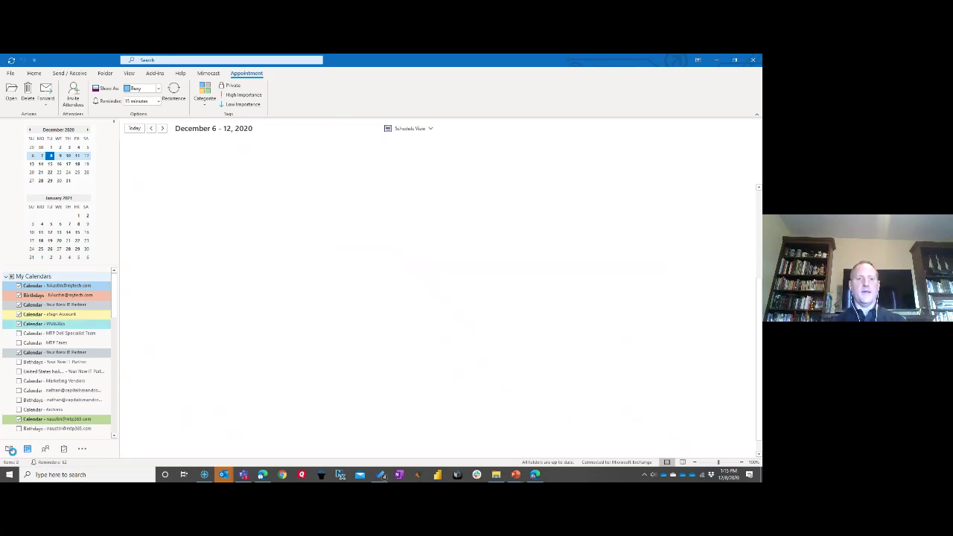
click(10, 450)
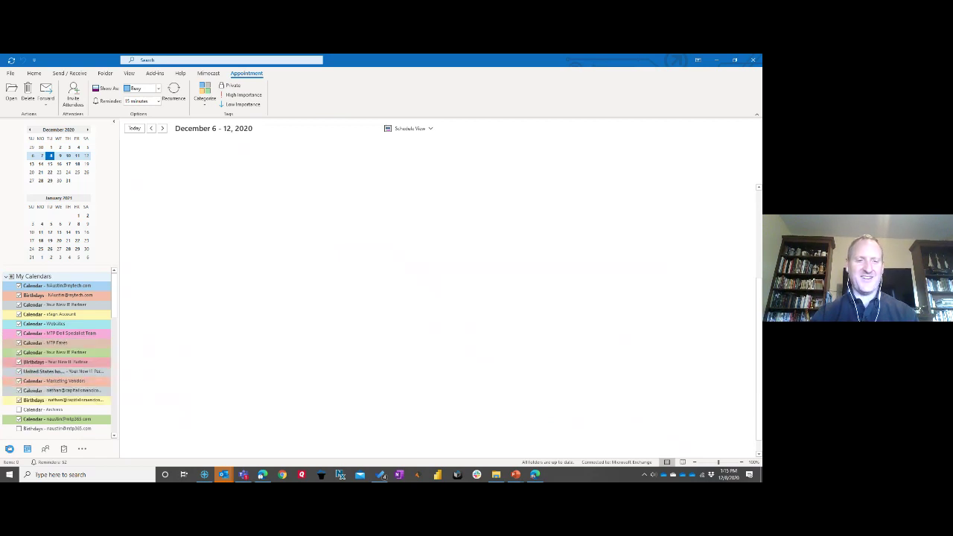
click(10, 450)
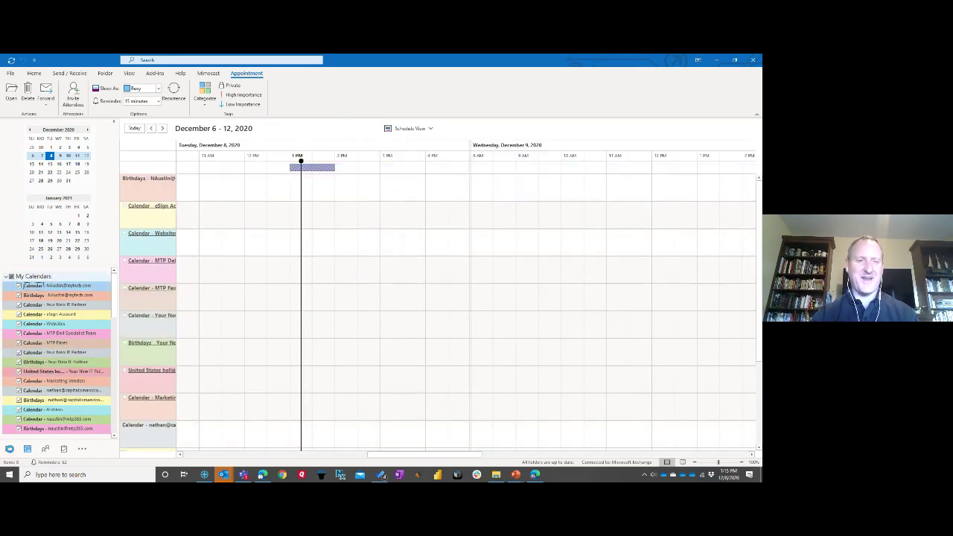
click(10, 450)
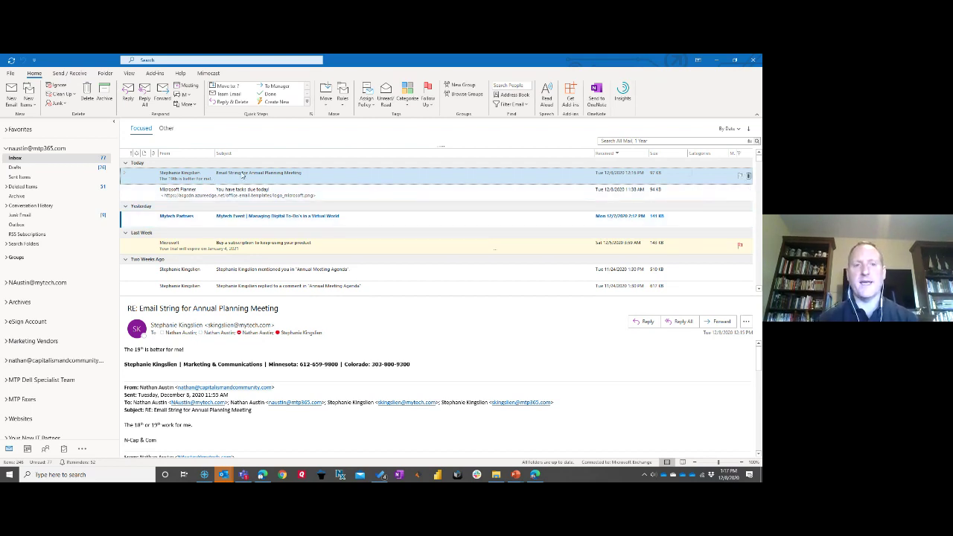
- Flag the "Email String for Annual Planning Meeting" conversation for custom follow-up starting and due Wednesday, December 9, 2020, with a reminder
click(429, 103)
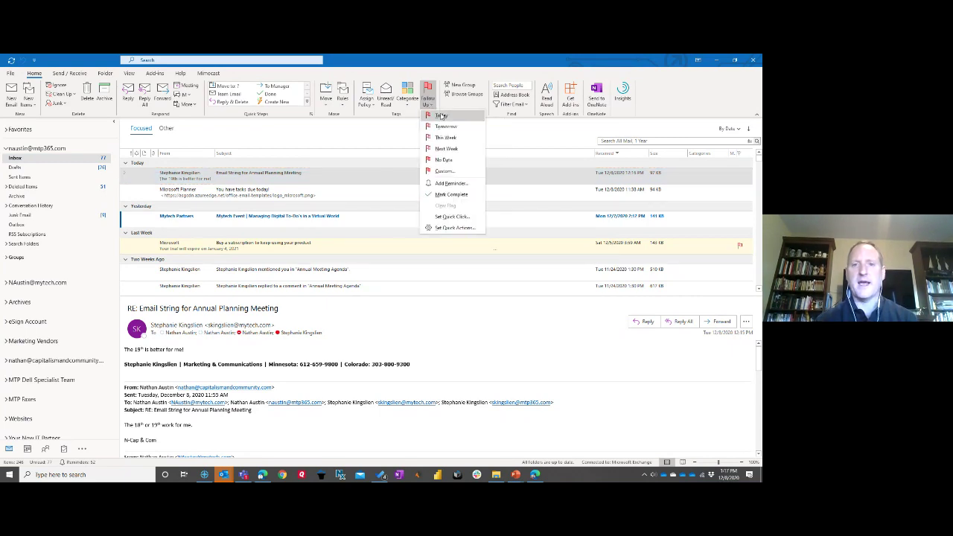
click(445, 171)
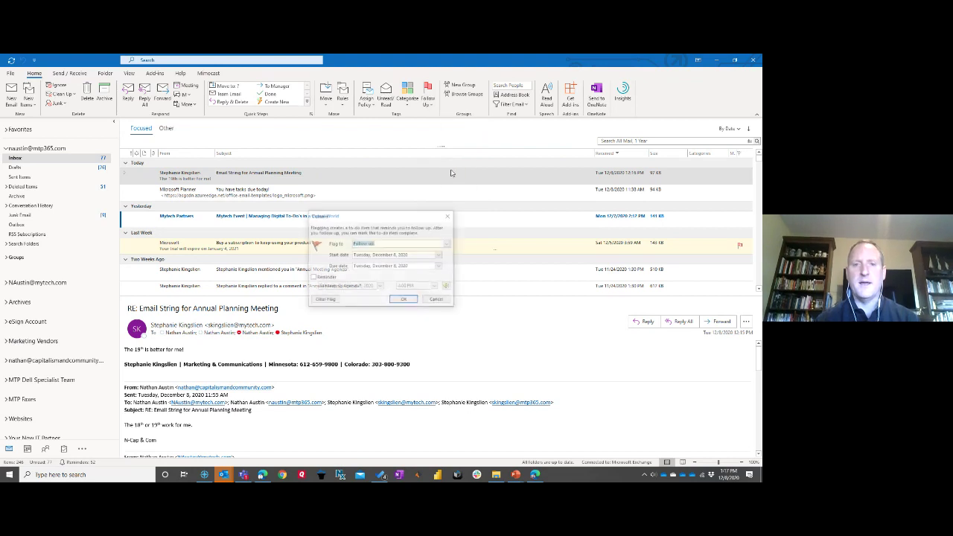
click(440, 256)
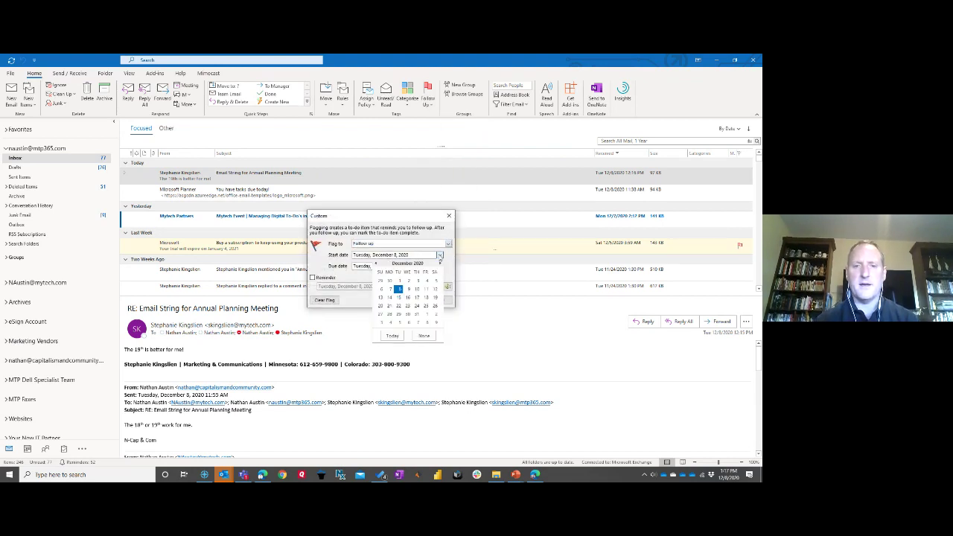
click(409, 289)
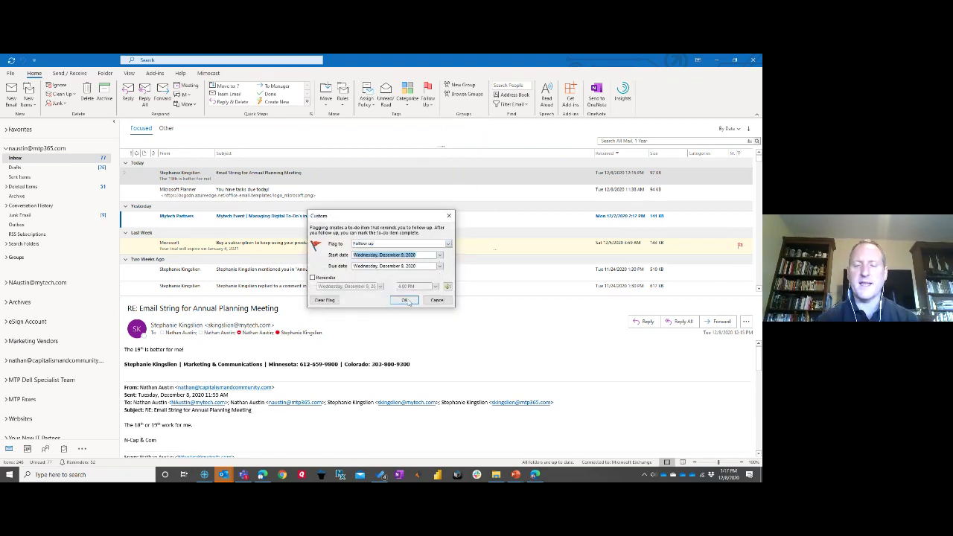
click(313, 278)
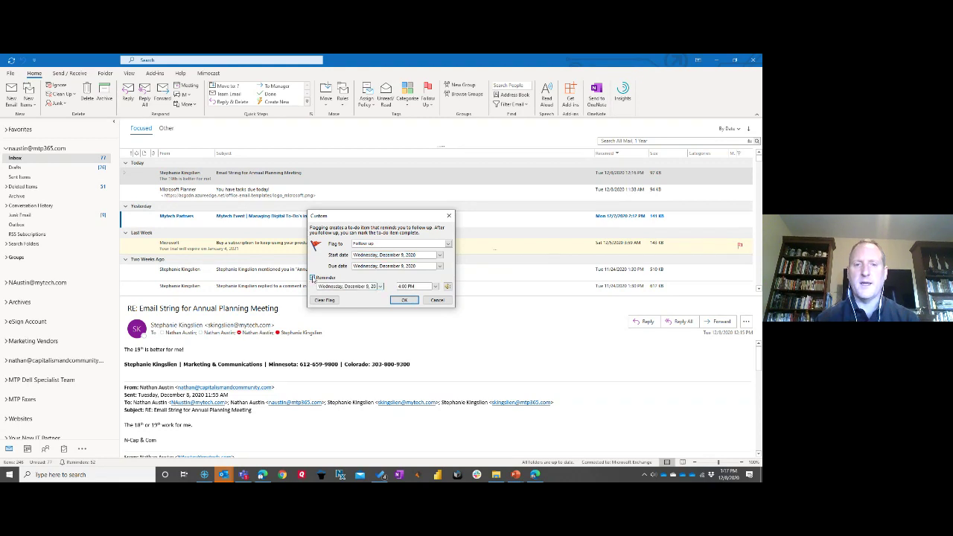
click(403, 301)
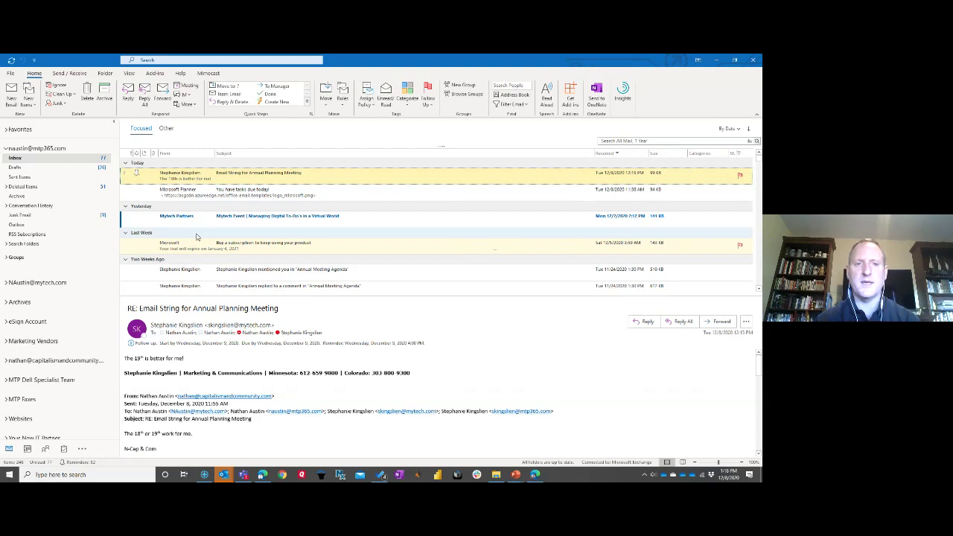
- View the Microsoft Planner email "You have tasks due today!" and preview the to-do list
click(271, 192)
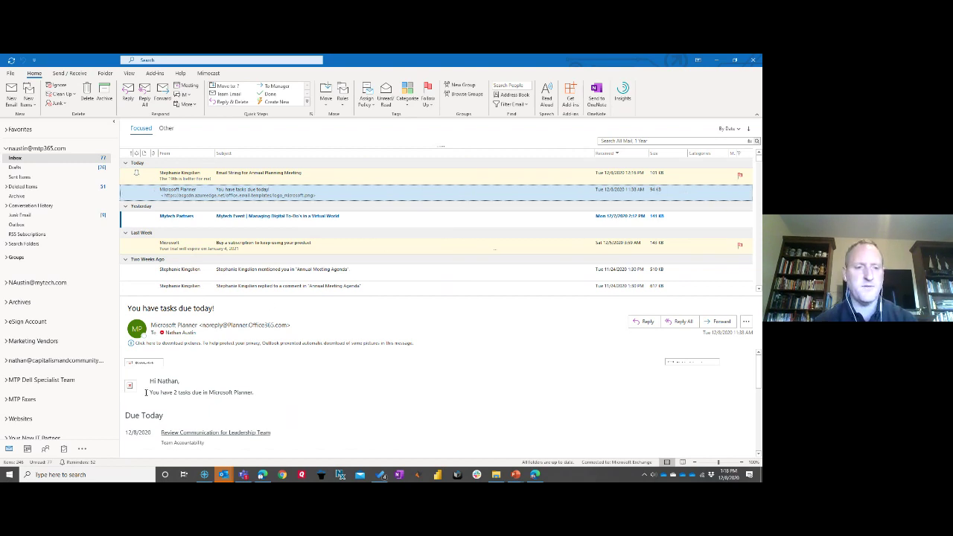
mouse_move(65, 453)
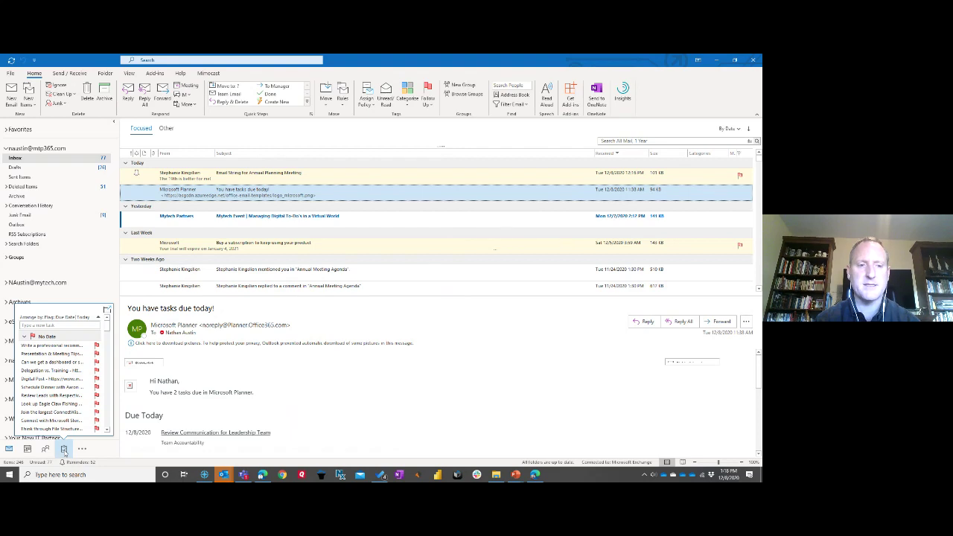
- Start a new task in Tasks with the subject "New Task - Schedule Annual Planning Meeting"
click(64, 449)
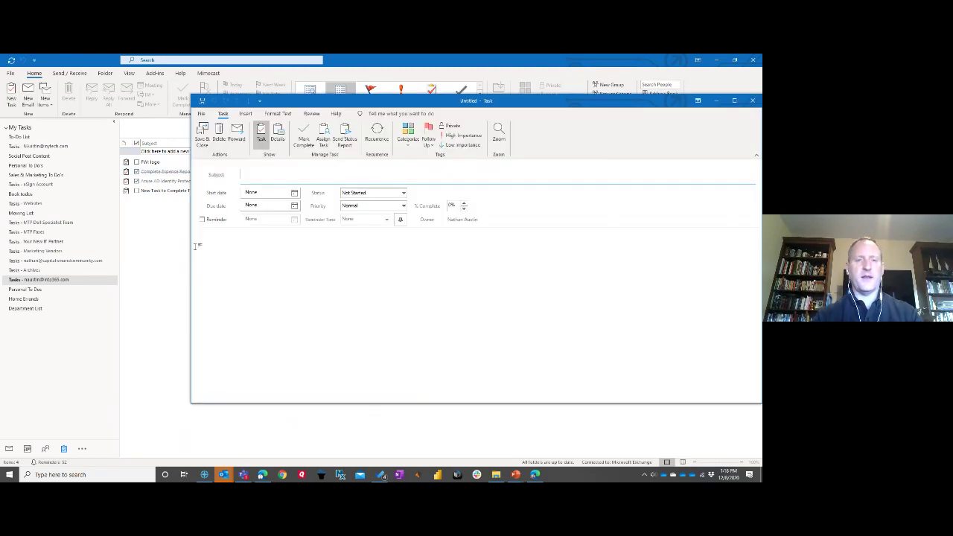
text(New)
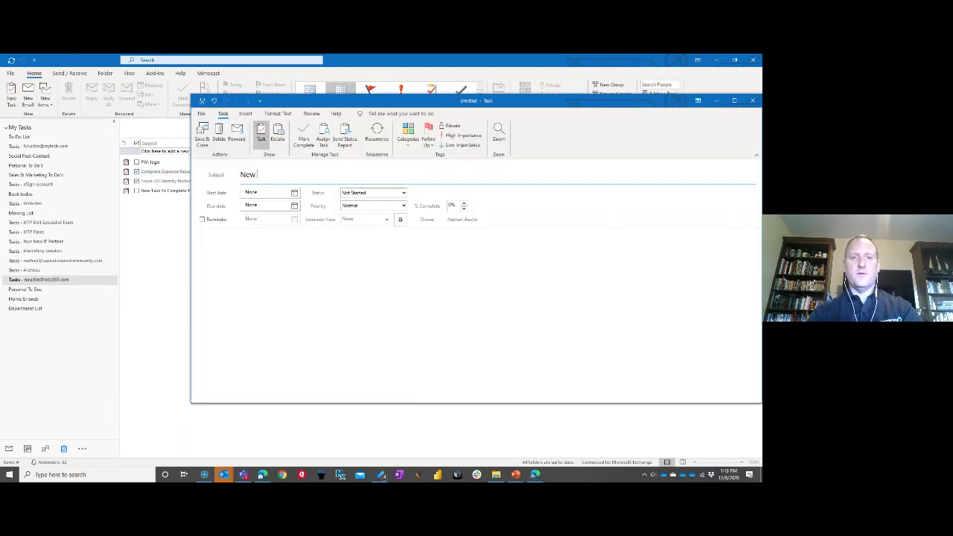
text( Tack  S)
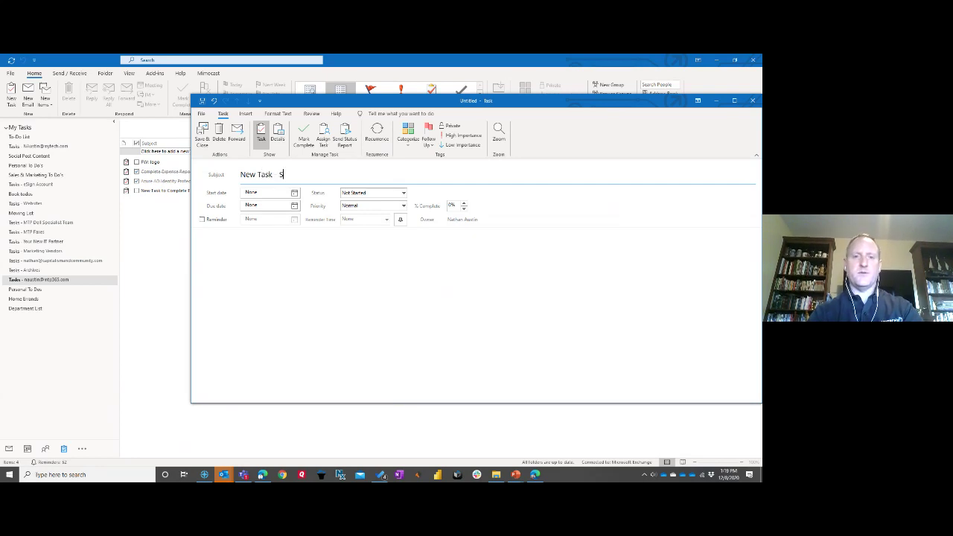
text(chedule and)
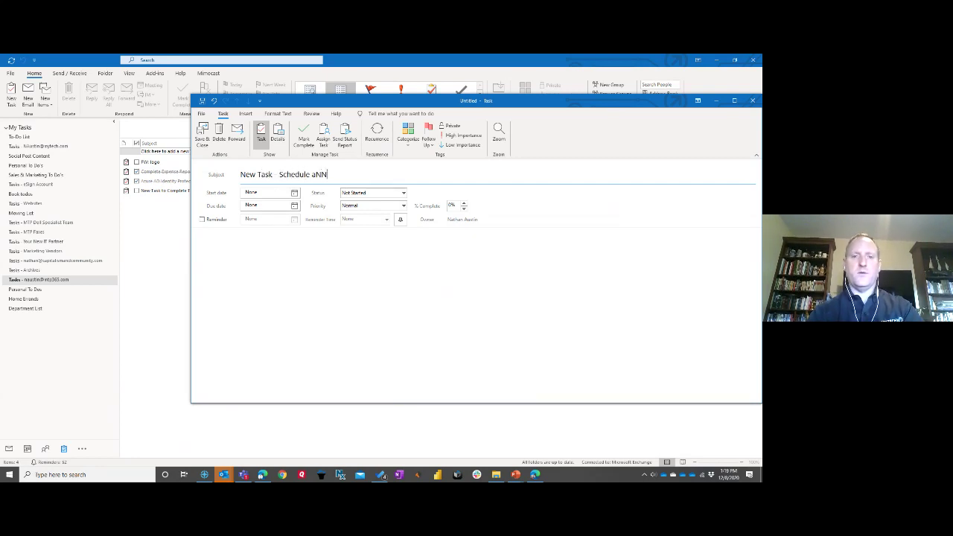
key(BackSpace)
key(BackSpace)
key(BackSpace)
key(BackSpace)
text(An)
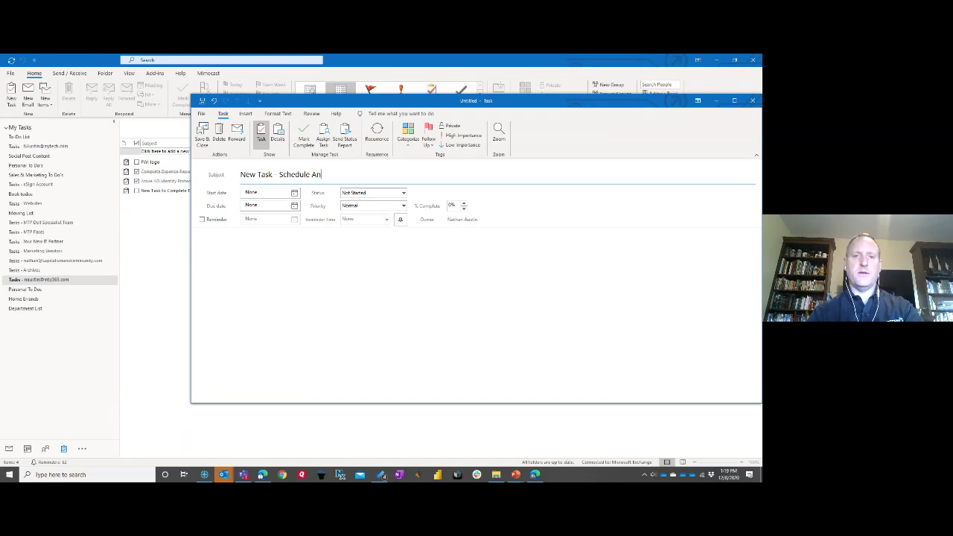
text(nual Plann)
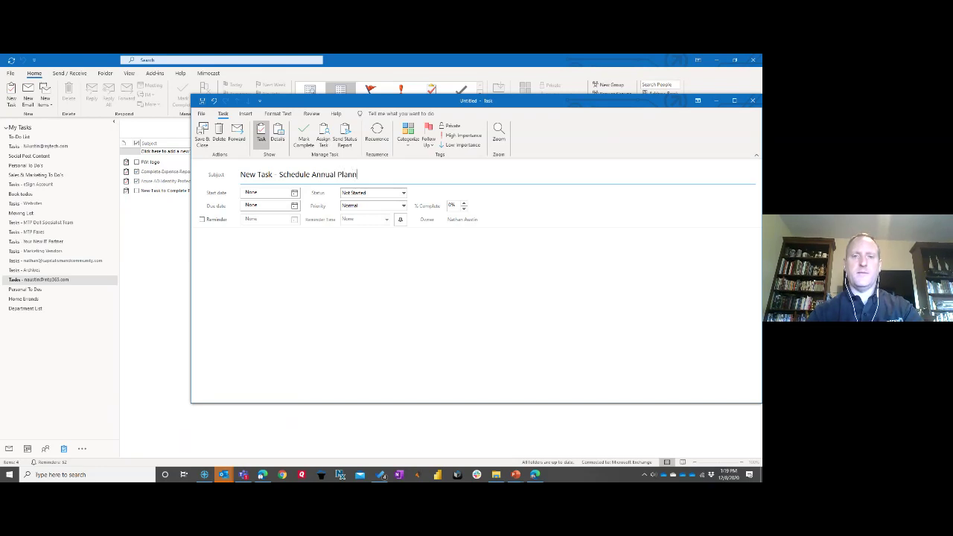
text(ing Meeting)
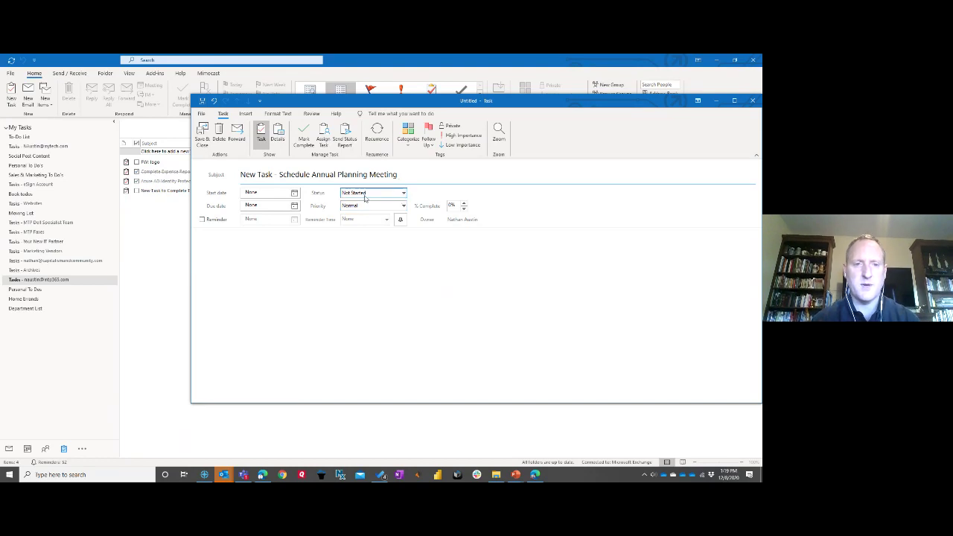
- Set the new task's due date to Thursday, 12/10/2020, and save and close the task
click(295, 206)
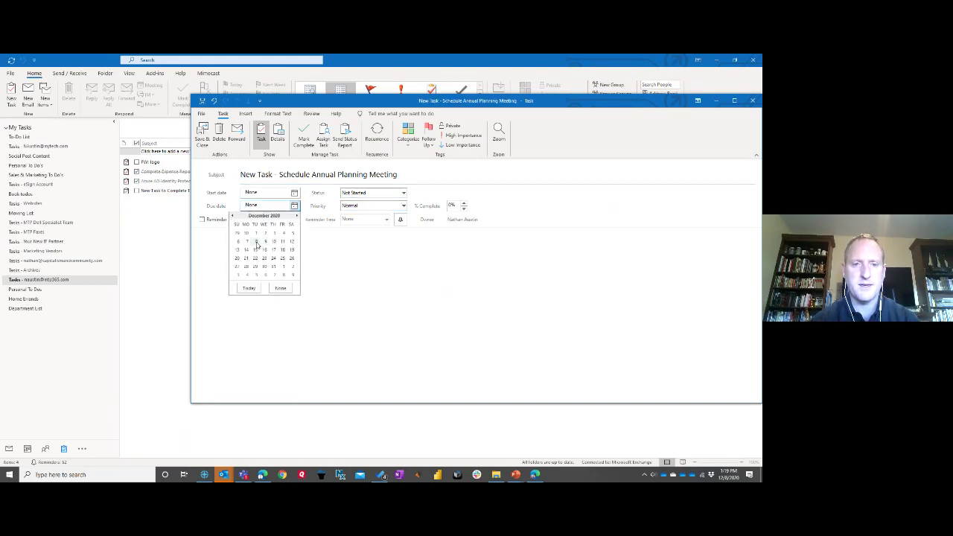
click(258, 244)
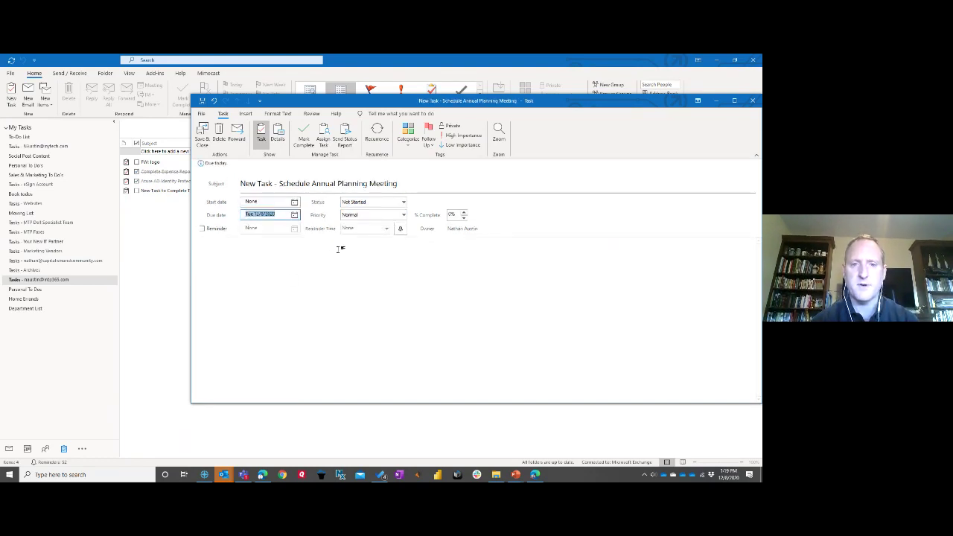
click(295, 215)
click(276, 252)
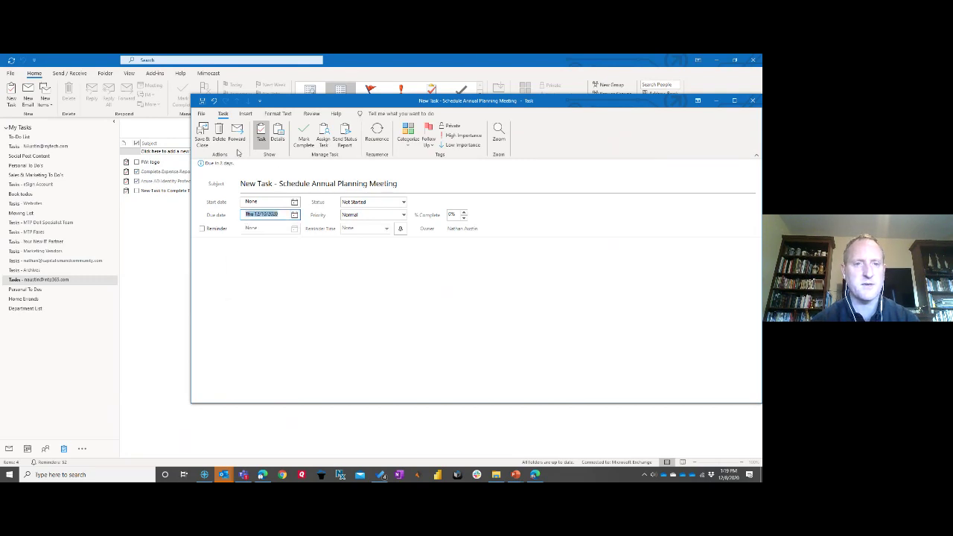
click(202, 133)
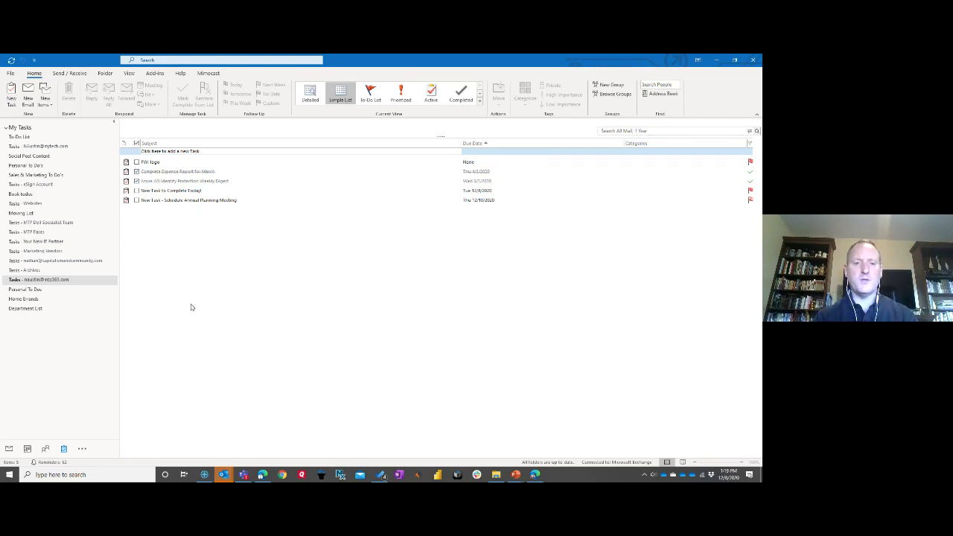
- Switch to Microsoft Teams and start a task named "Schedule Annual Planning Meeting" in the To do bucket of Action Items
click(243, 475)
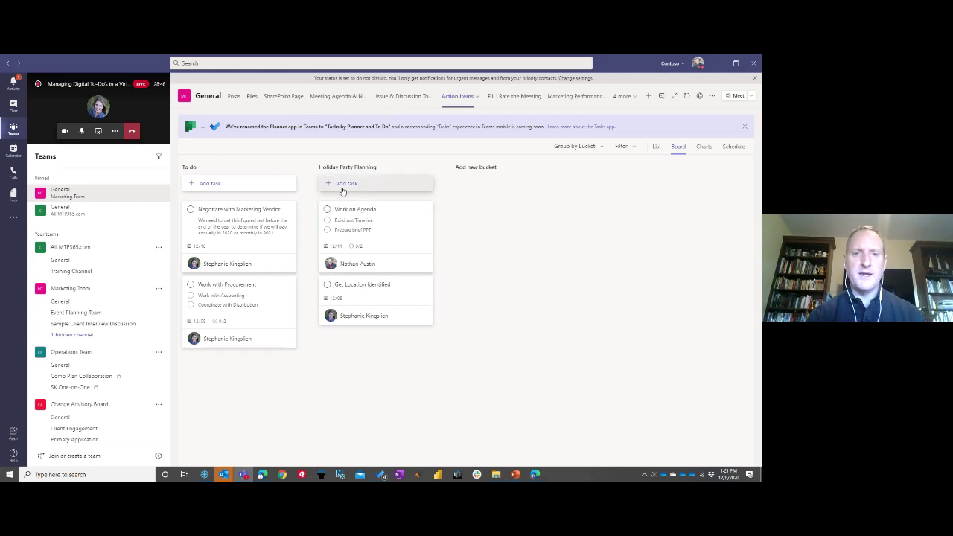
click(220, 185)
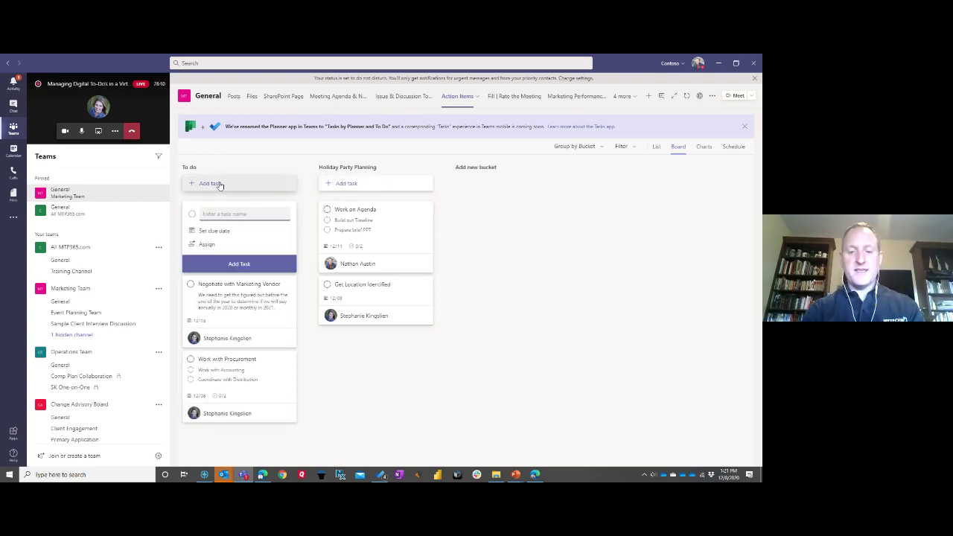
text(Schedul)
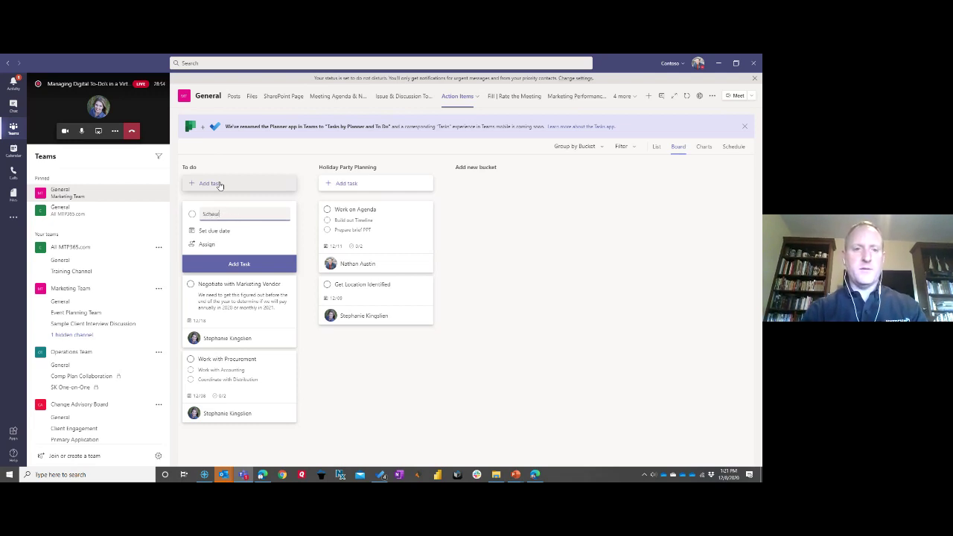
text(e Anni)
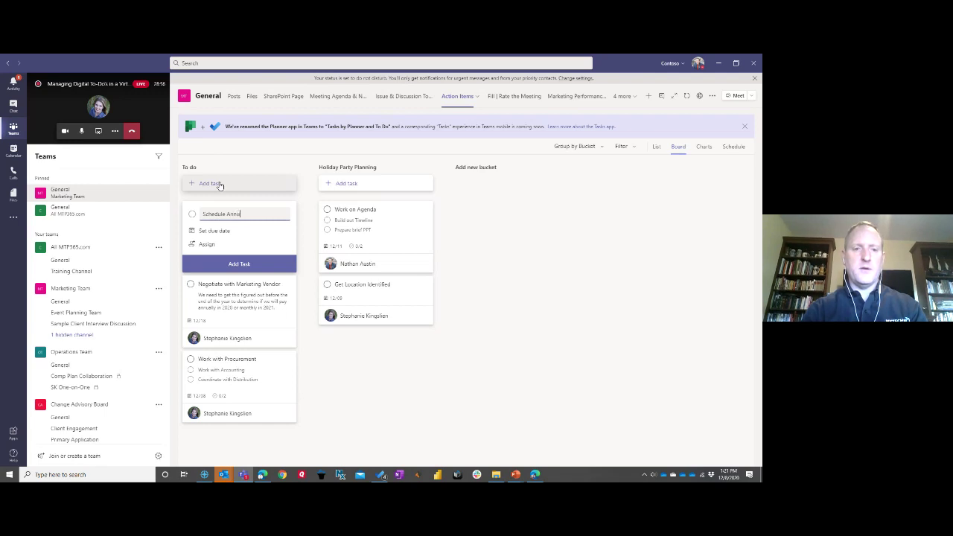
text(al Pla)
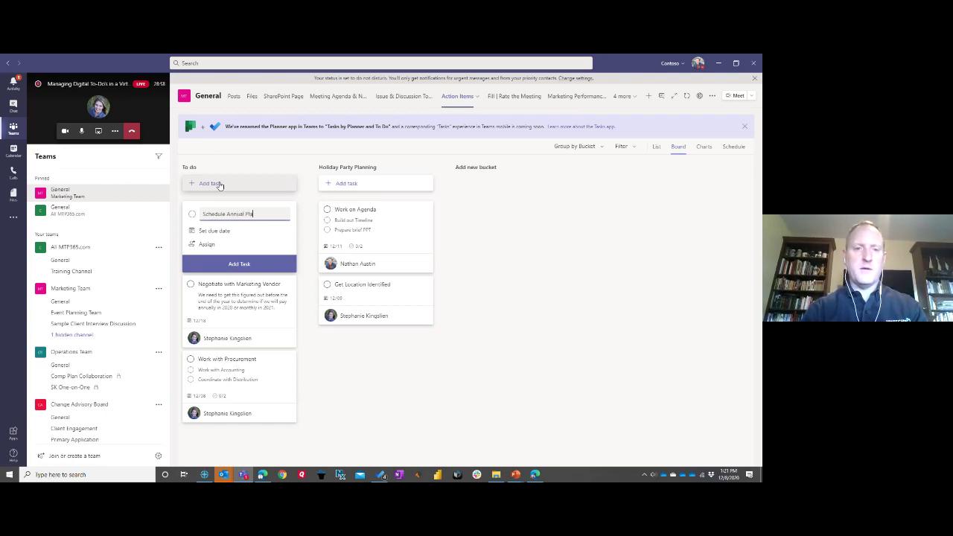
text(nning Meeting)
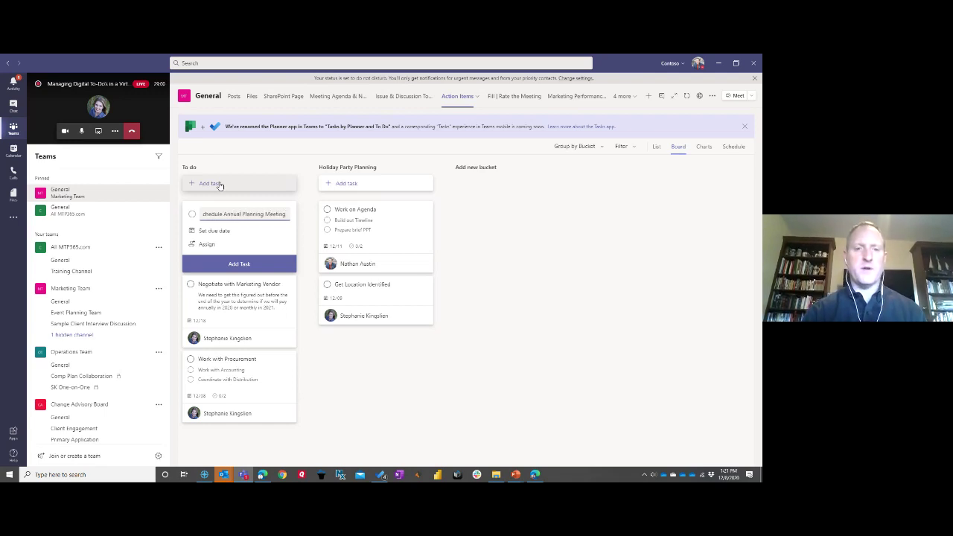
- Set the new team task's due date to December 11, 2020, and assign it to yourself
click(216, 231)
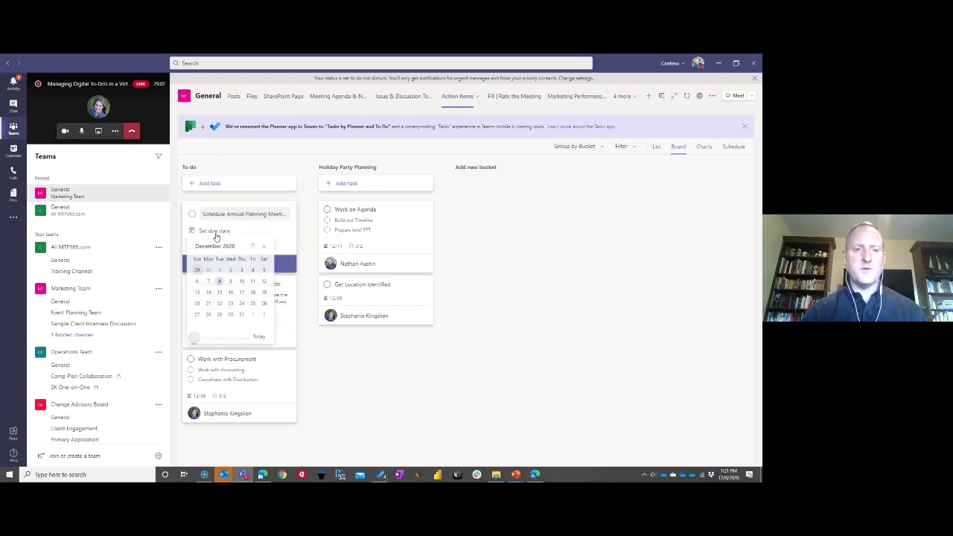
click(253, 282)
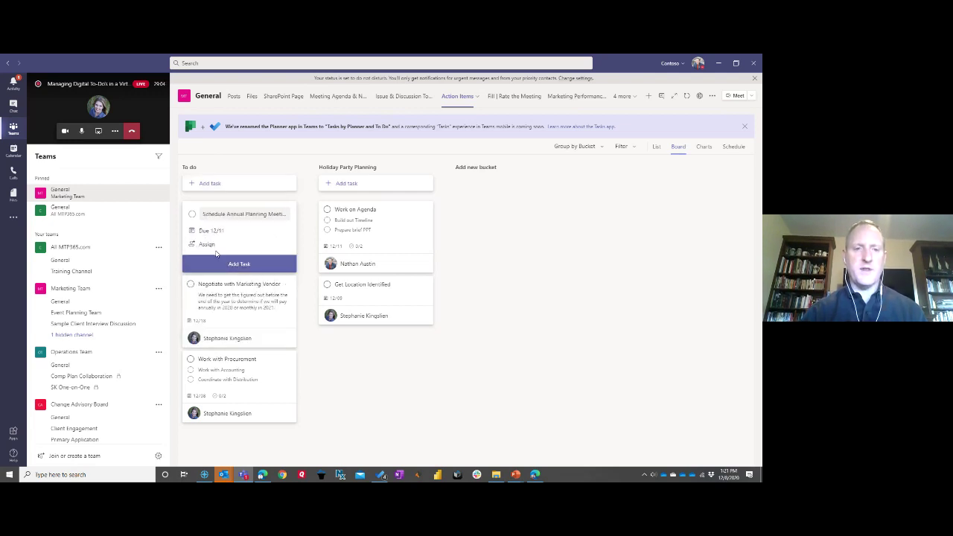
click(207, 245)
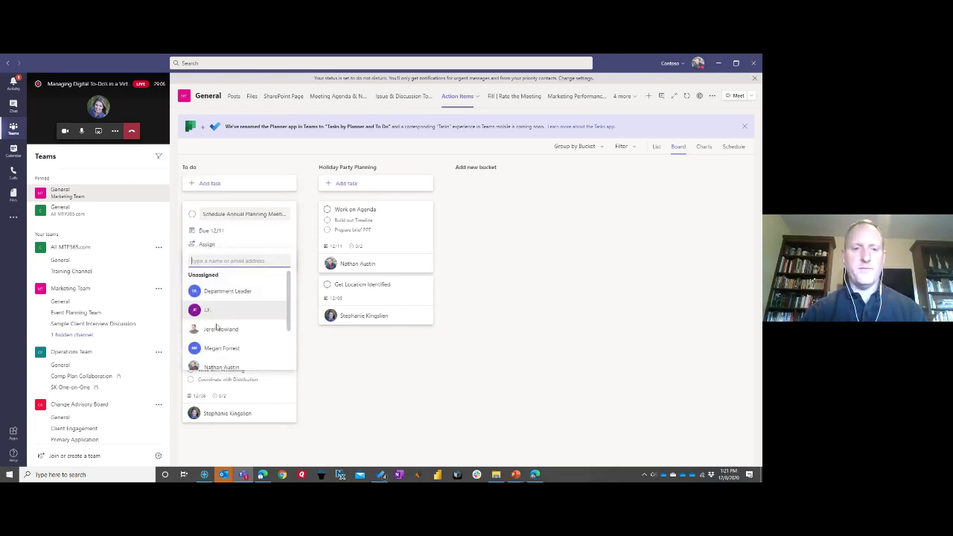
scroll(258, 317, down, 2)
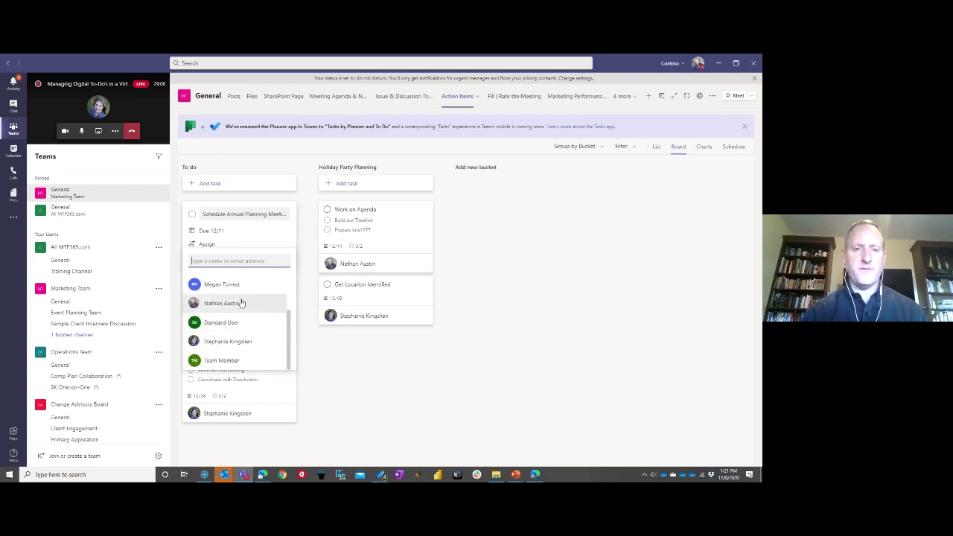
click(241, 304)
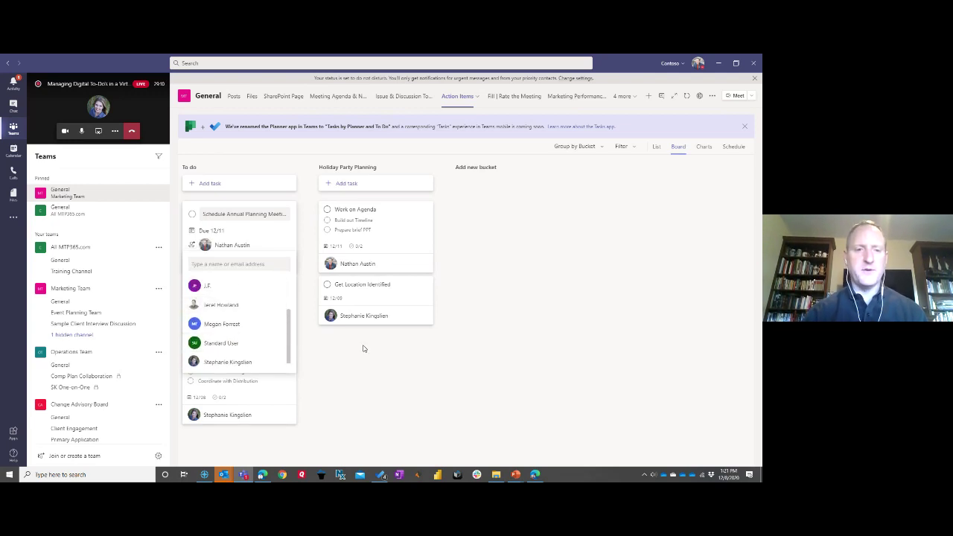
click(221, 343)
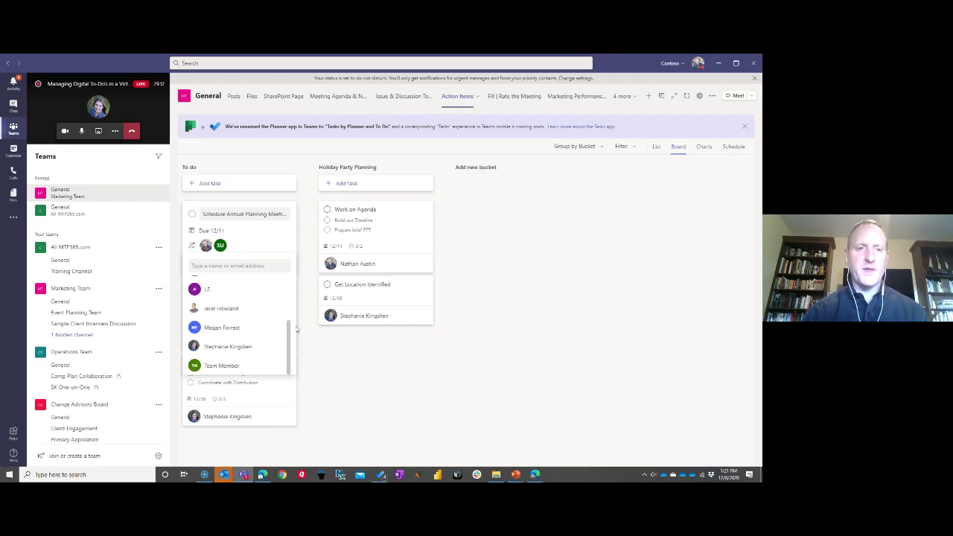
click(264, 232)
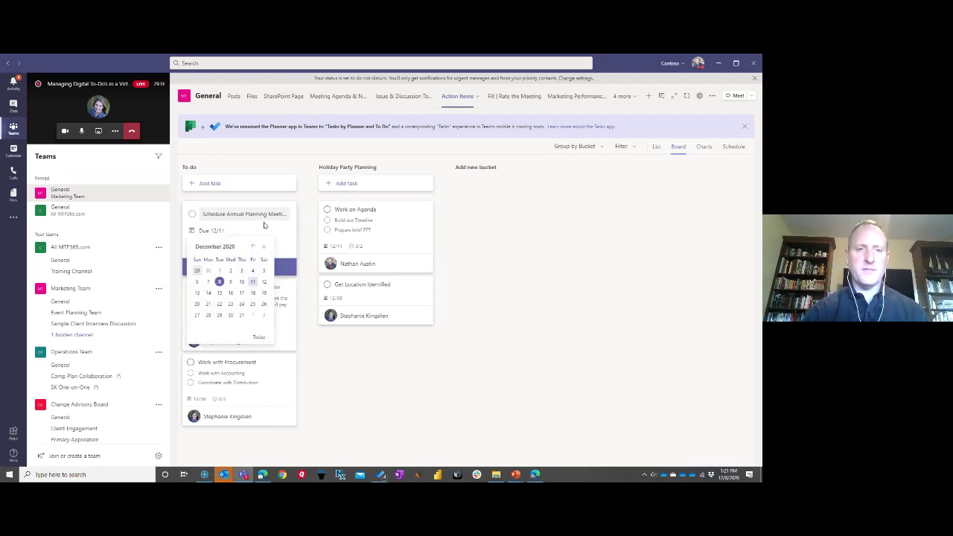
click(264, 227)
click(221, 246)
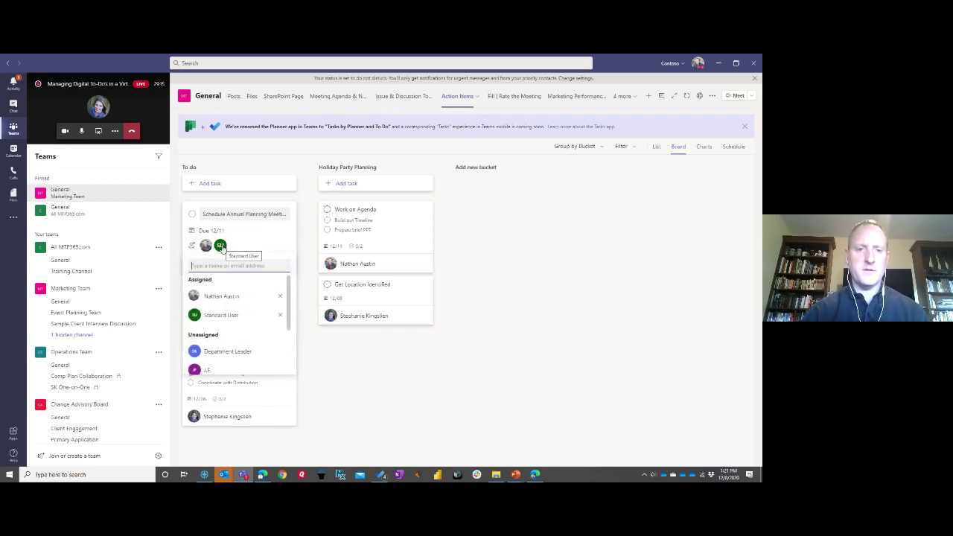
click(280, 315)
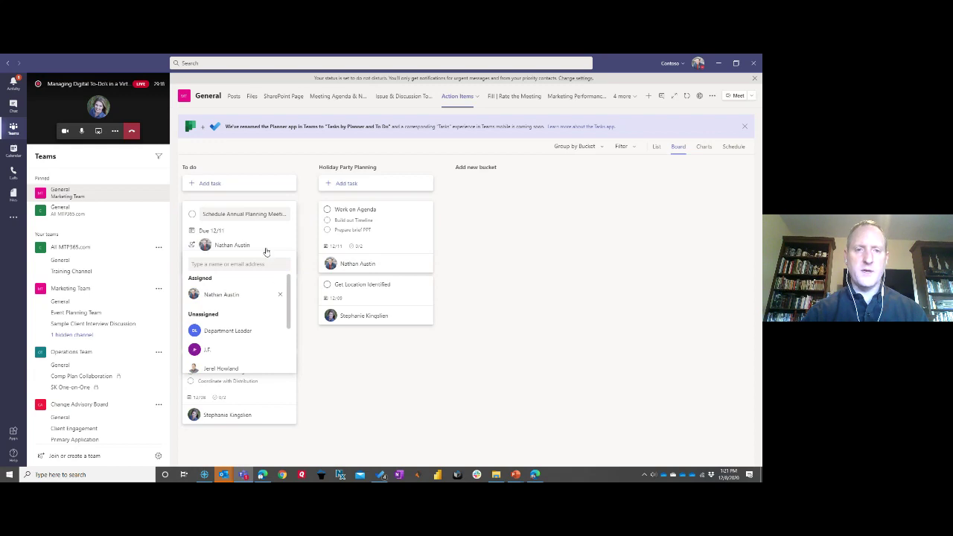
click(268, 234)
click(266, 235)
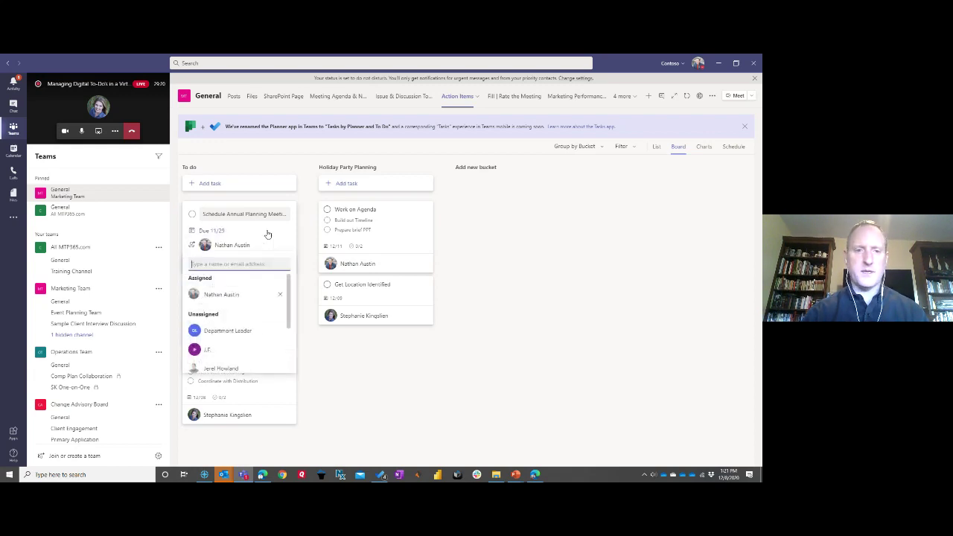
click(304, 236)
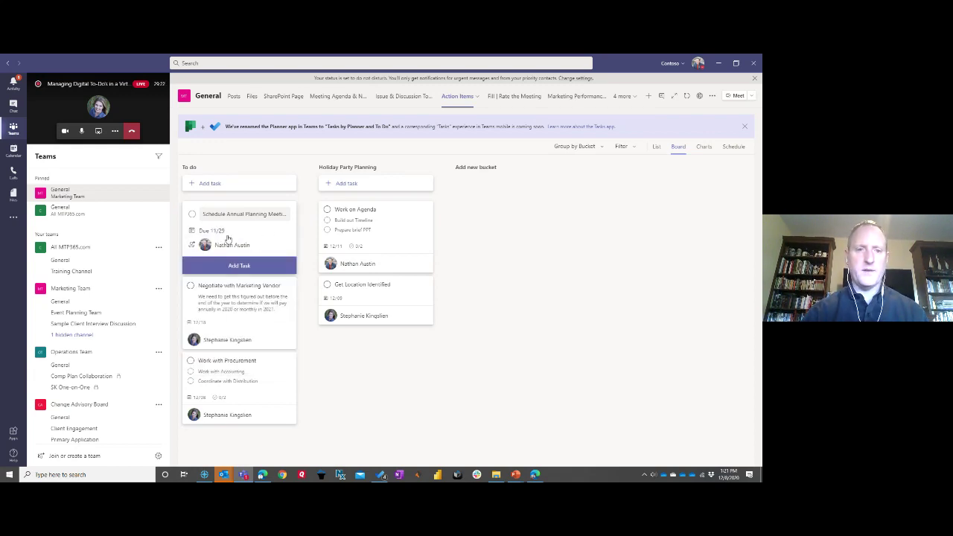
- Correct the due date to 12/11 and add the task to the To do bucket, closing the blank entry form
click(216, 233)
click(264, 247)
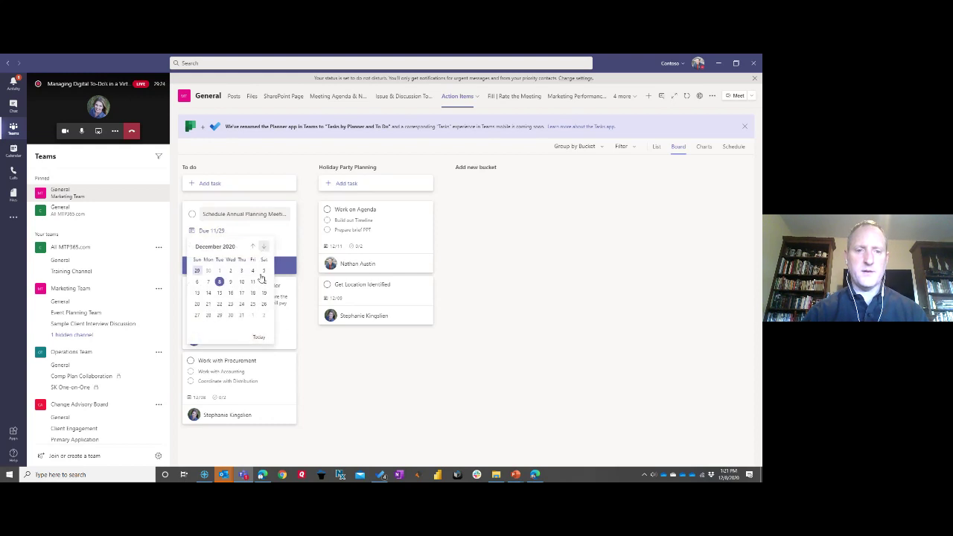
click(252, 282)
click(250, 266)
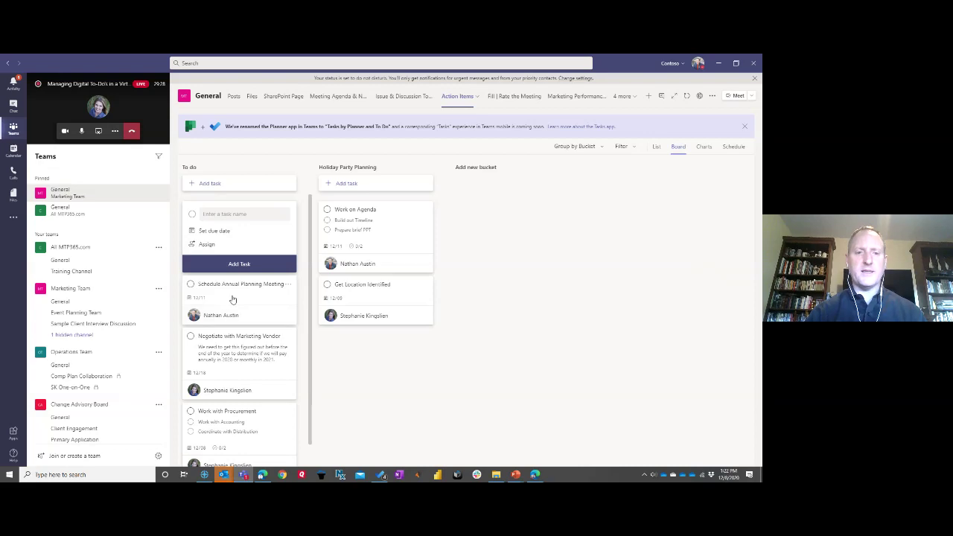
click(235, 297)
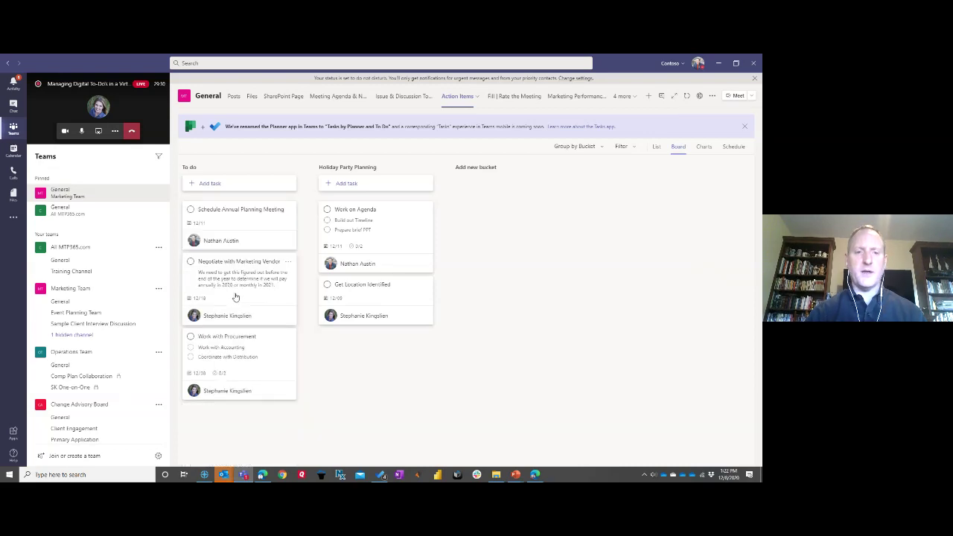
- Open the details of the "Schedule Annual Planning Meeting" task and set its priority to Important
click(234, 221)
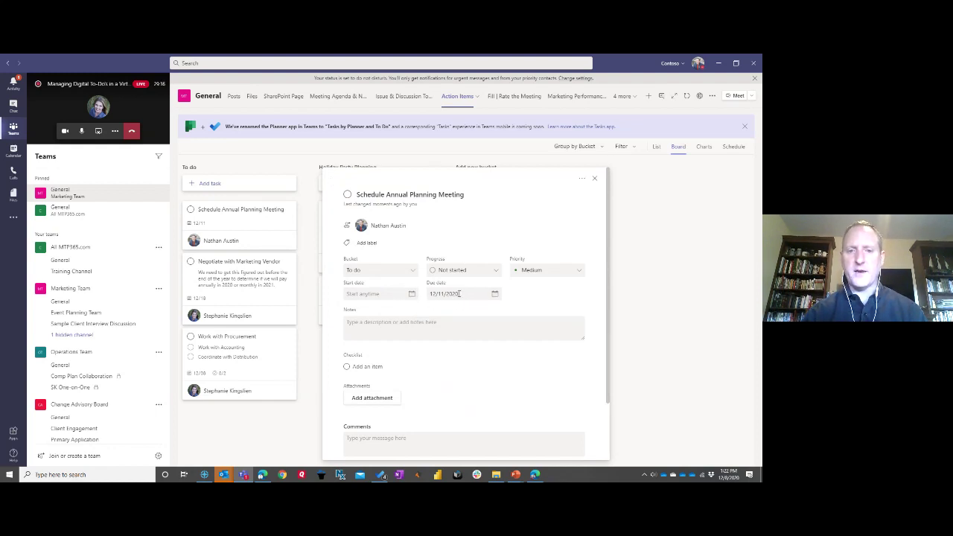
click(544, 271)
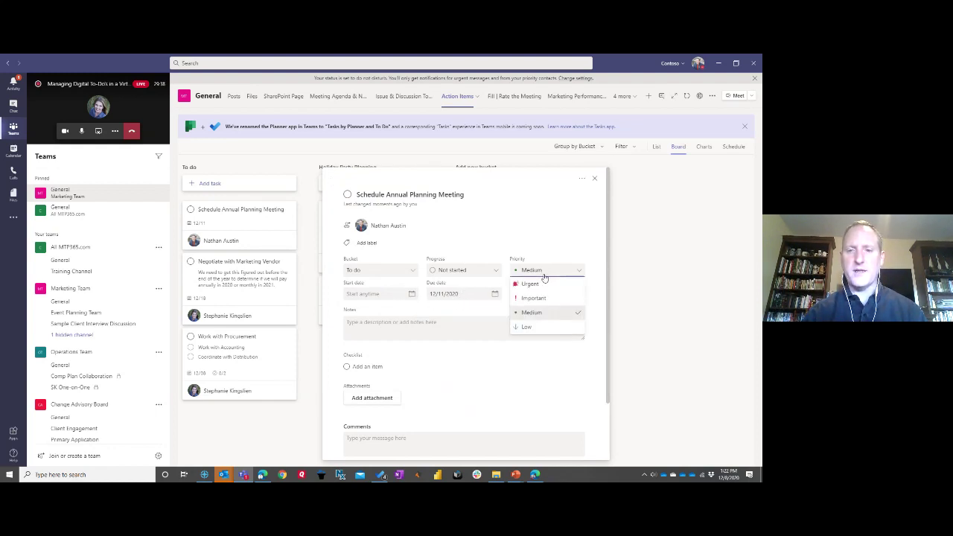
click(543, 298)
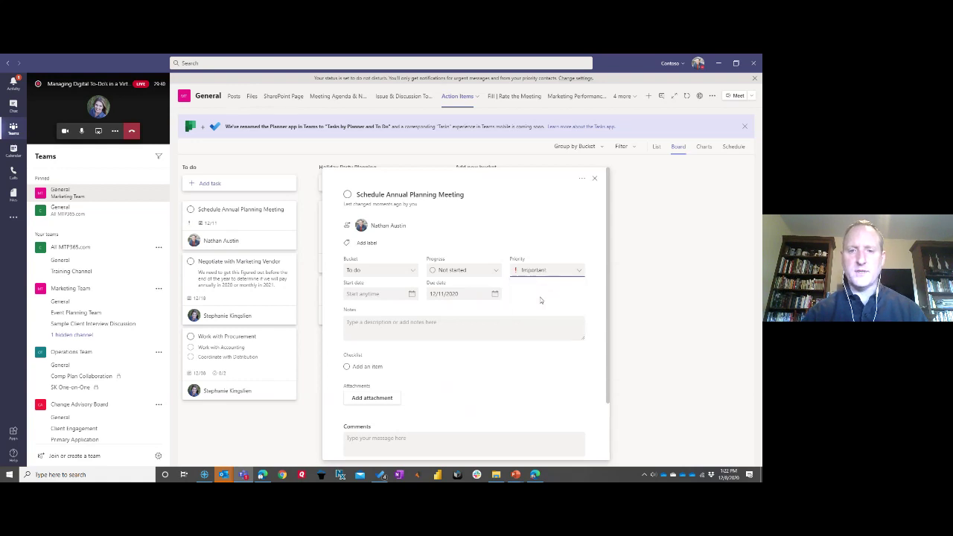
- Add the note "See email string for availability" to the task, show it on the card, and close the details
click(395, 330)
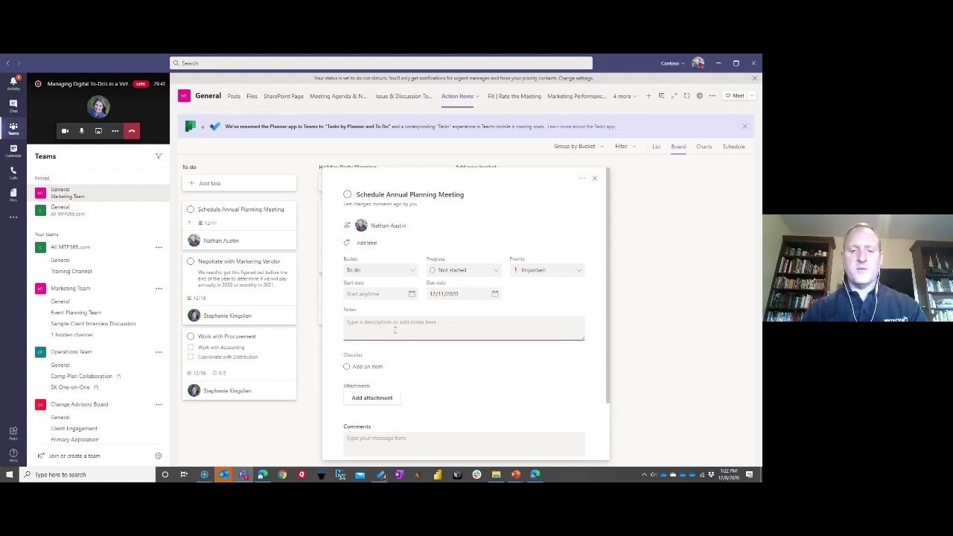
text(See)
text(emai)
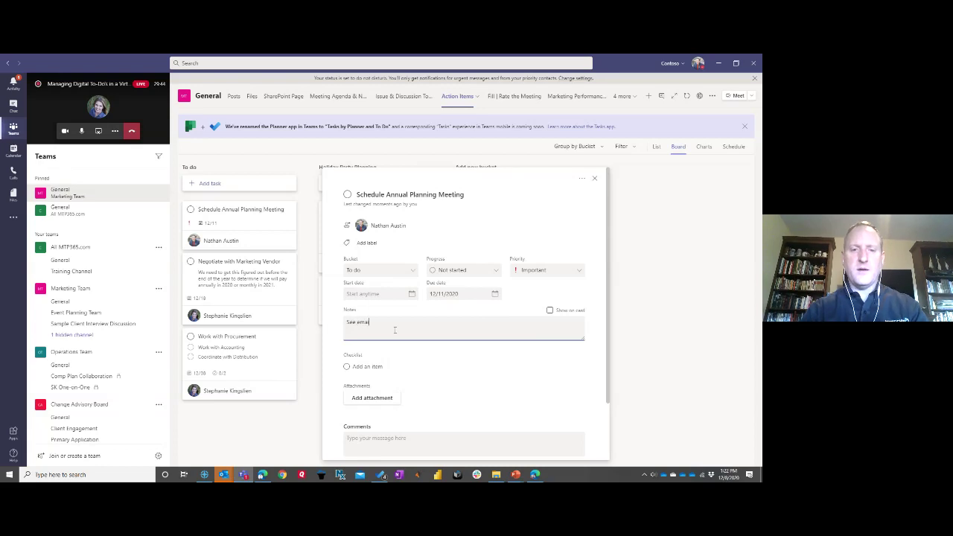
text(l)
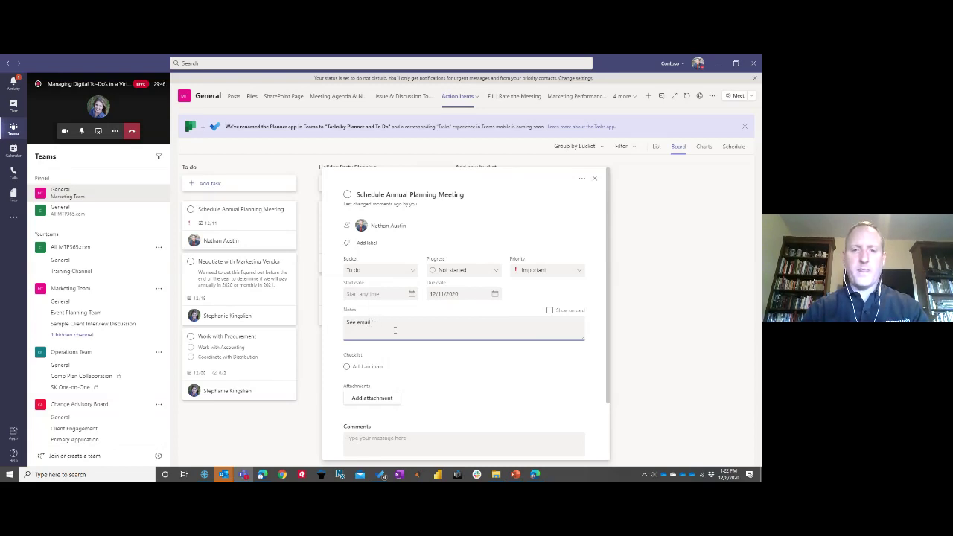
text( string for)
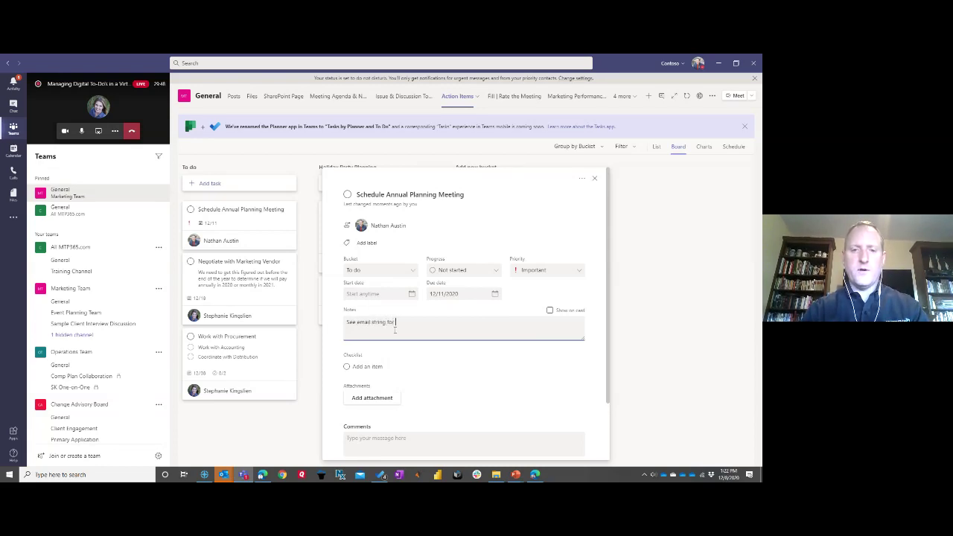
text( availability)
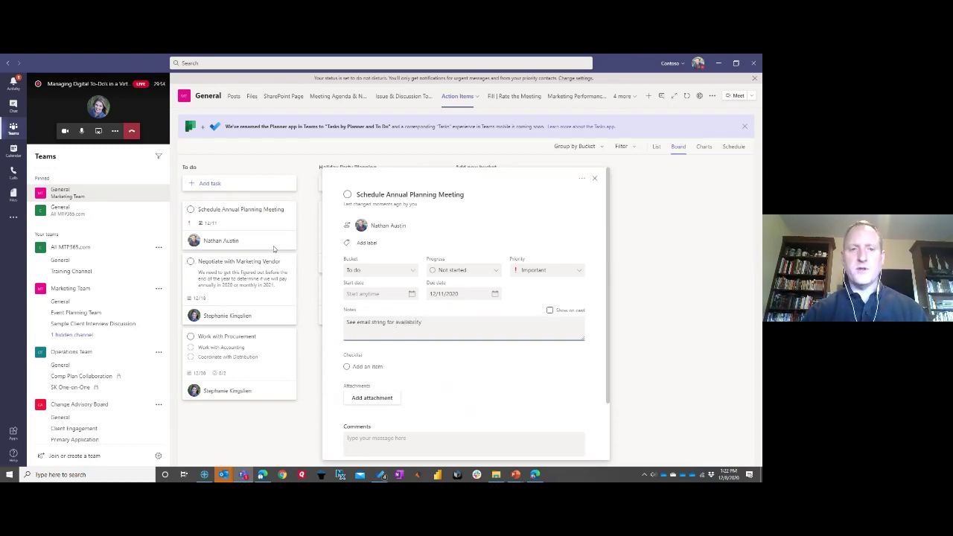
click(550, 311)
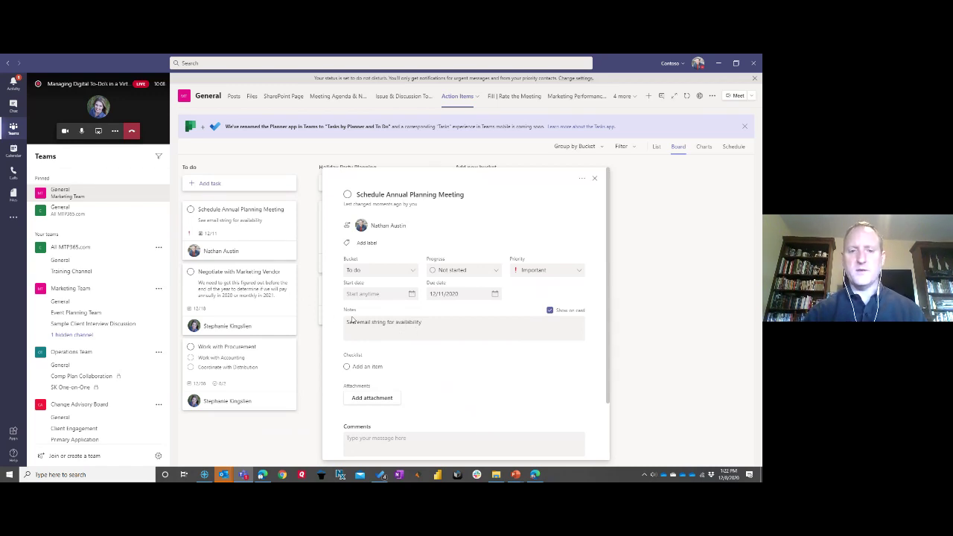
click(595, 180)
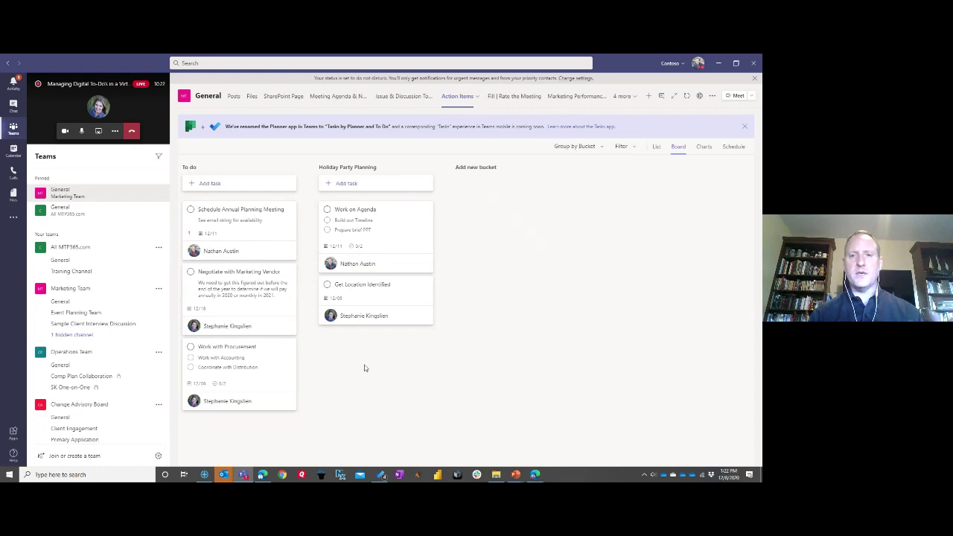
- Switch to the browser, view the Office 365 app list with Planner, and view the Action Items plan in Planner
click(536, 475)
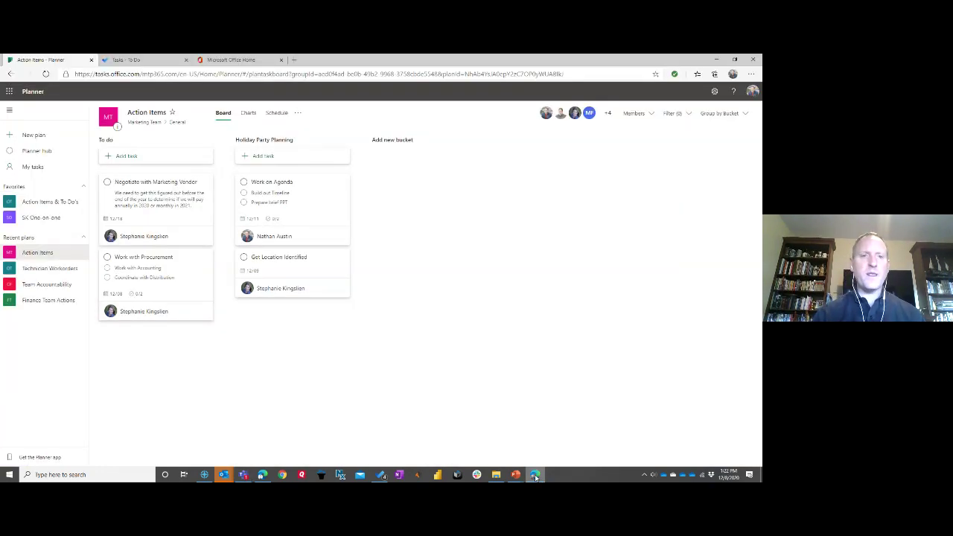
click(232, 61)
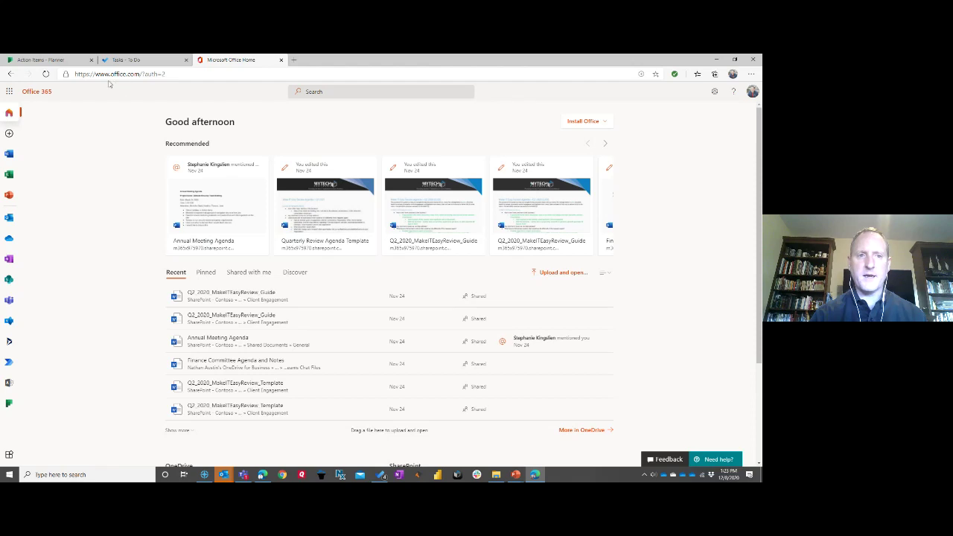
click(10, 91)
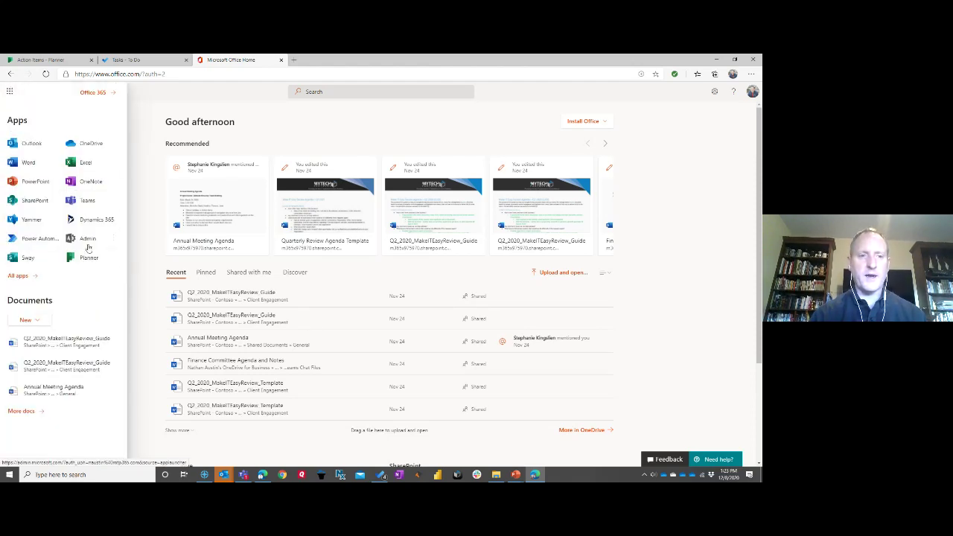
click(45, 61)
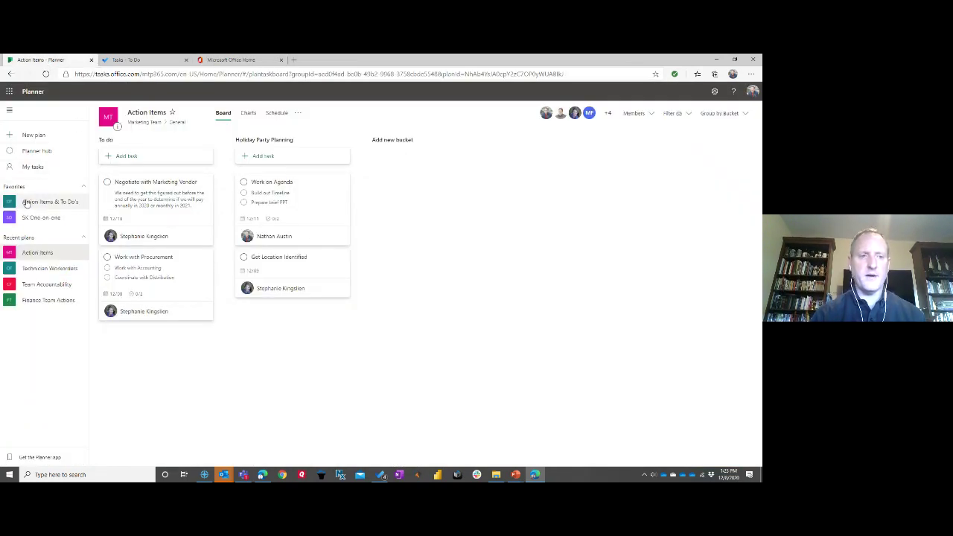
click(42, 258)
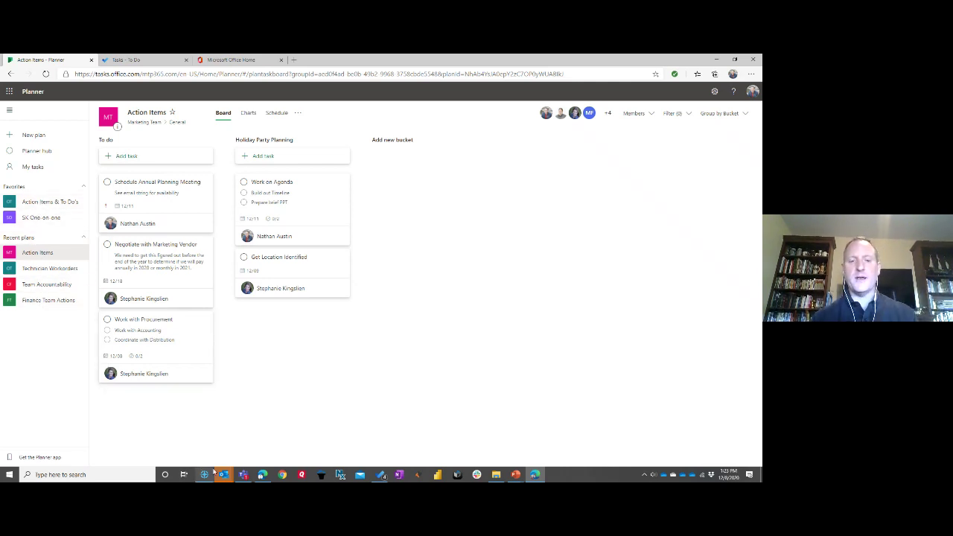
- Switch to Teams to review the Action Items board, and return to Planner in the browser
mouse_move(245, 477)
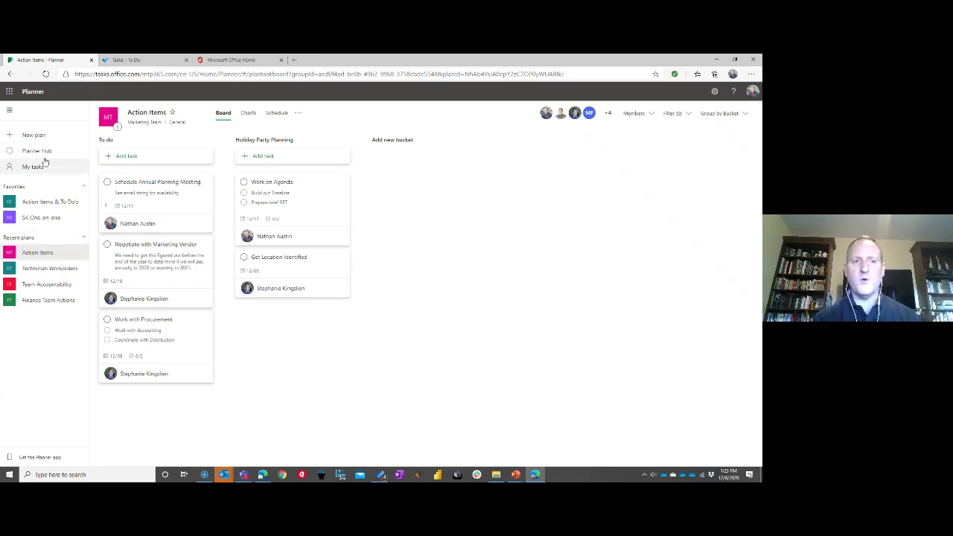
click(244, 476)
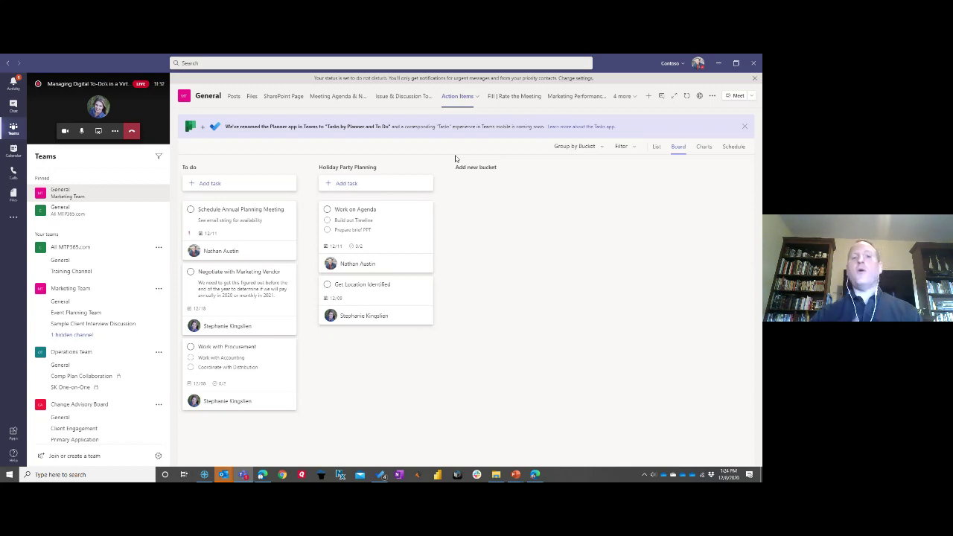
click(535, 475)
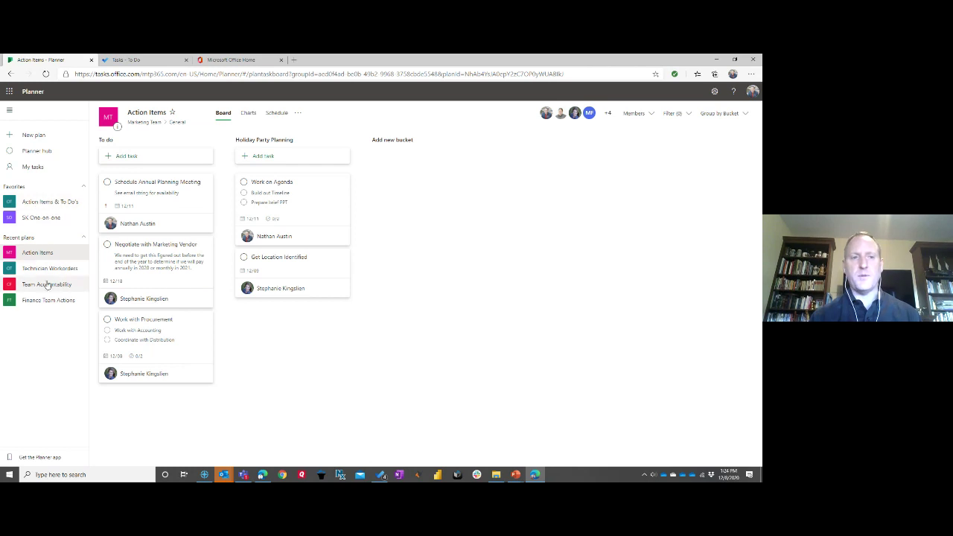
- Show the personal My tasks board in Planner and group its tasks by due date
click(37, 169)
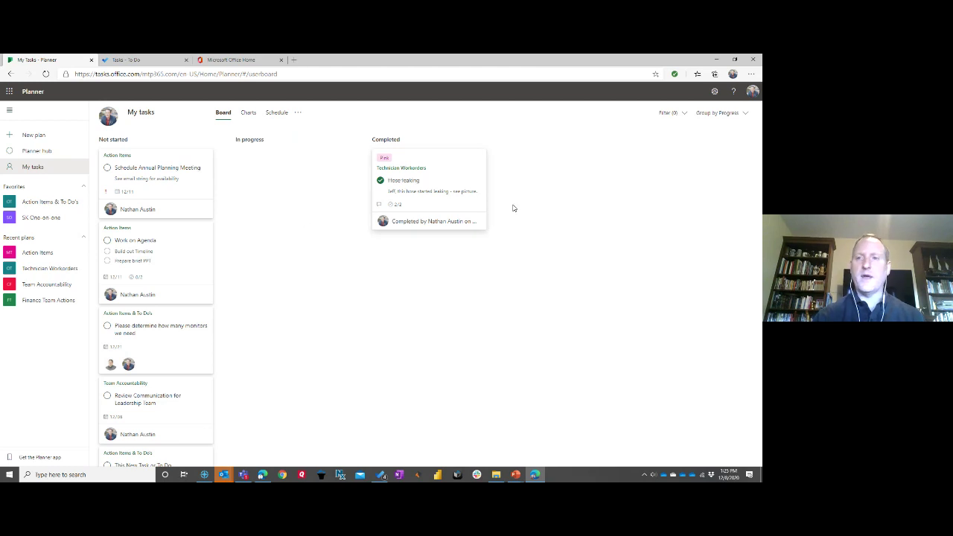
click(747, 115)
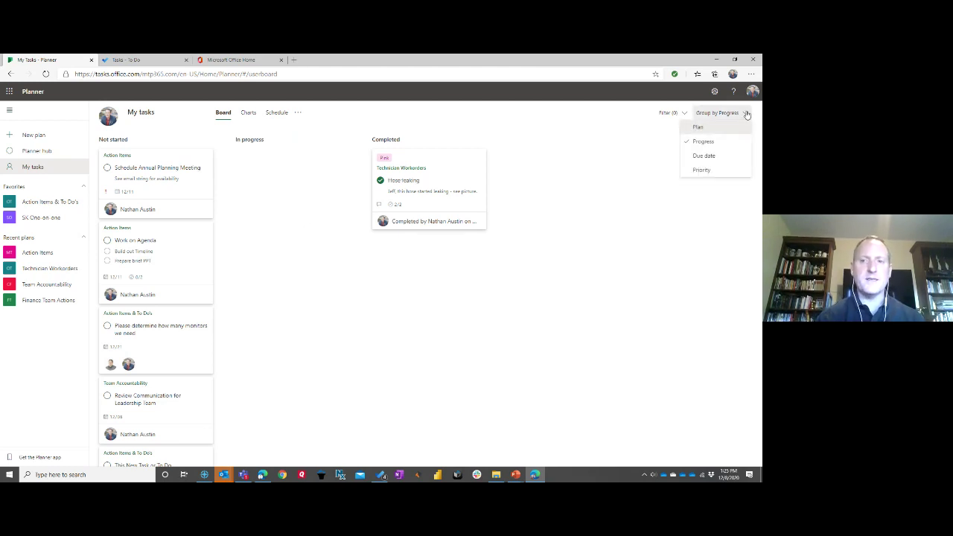
click(704, 155)
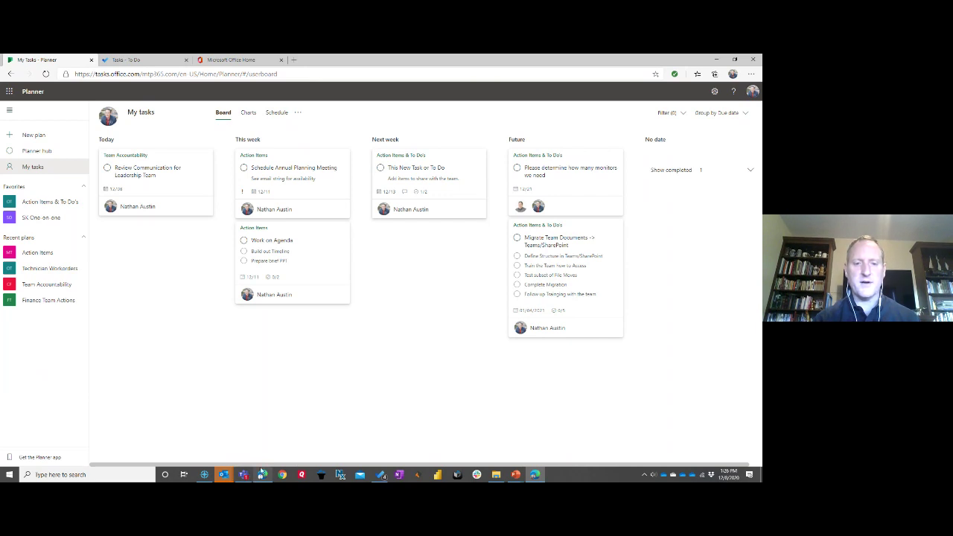
- Install the Planner site from the browser as a desktop app named Microsoft Planner
mouse_move(262, 475)
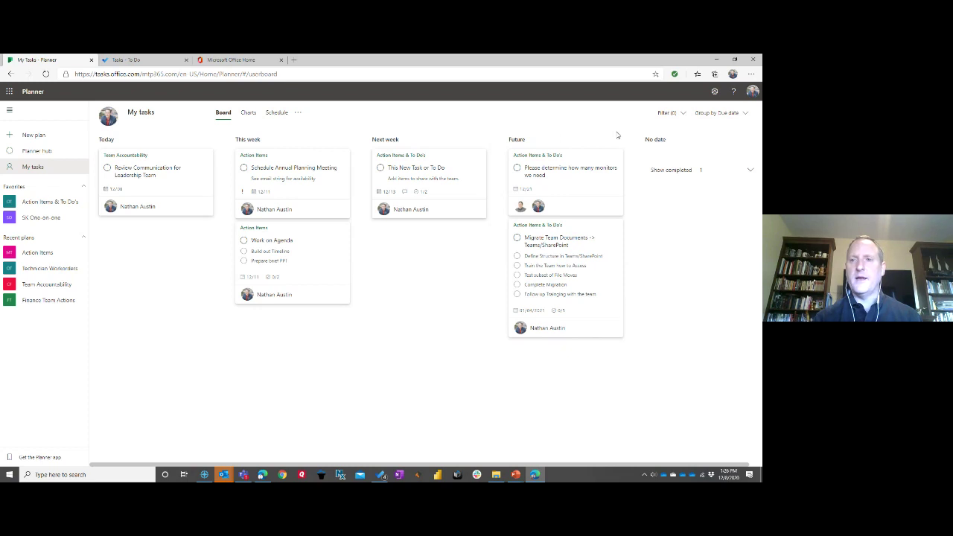
click(752, 75)
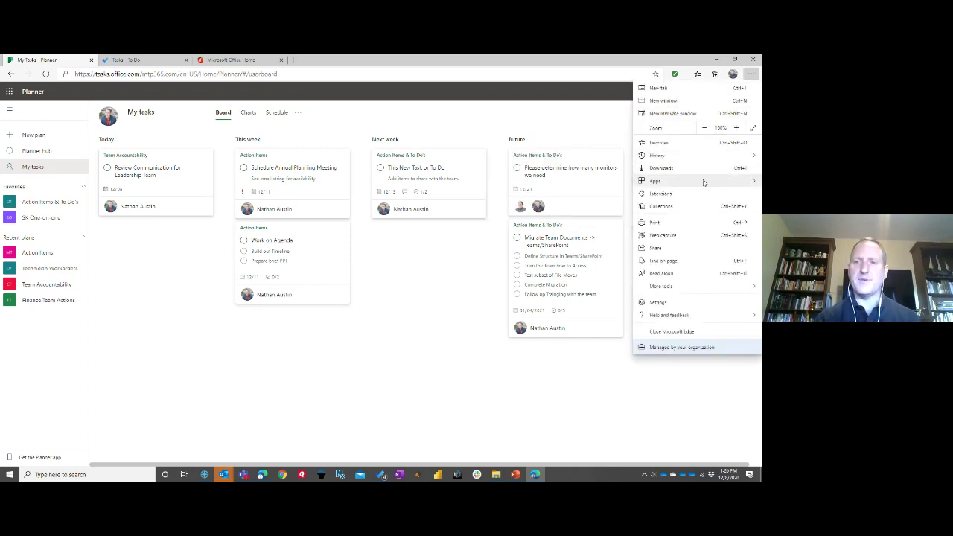
mouse_move(704, 182)
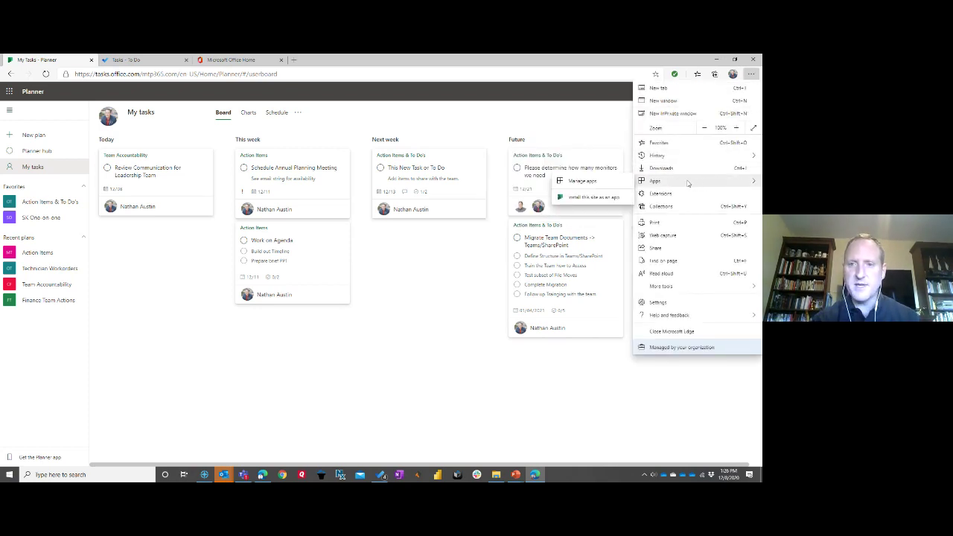
click(607, 198)
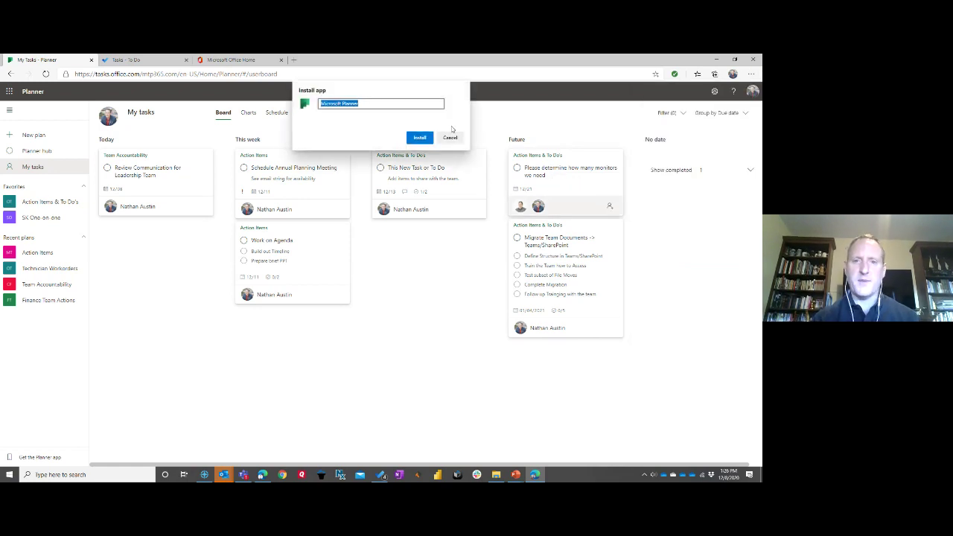
click(419, 138)
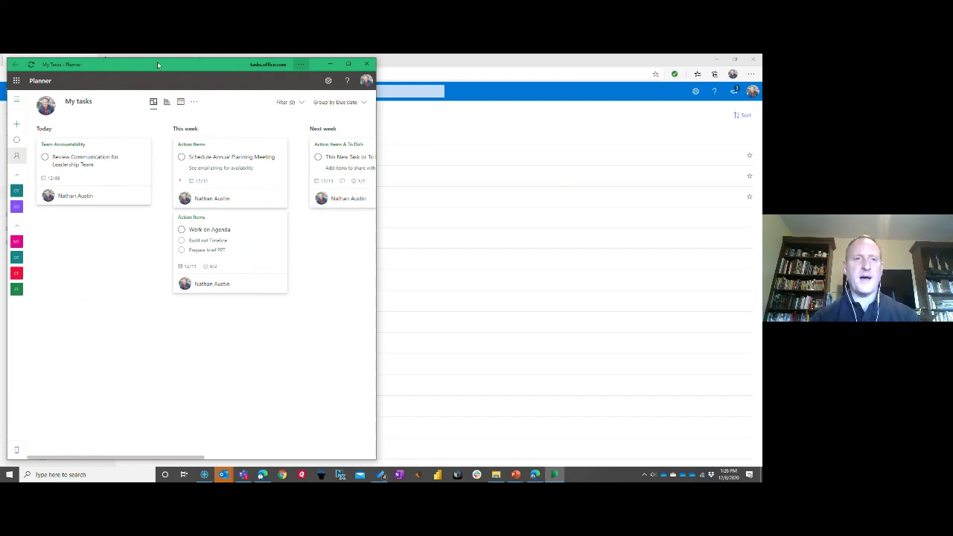
- Maximize the new Planner app window and pin the app to the taskbar
drag(147, 64, 354, 64)
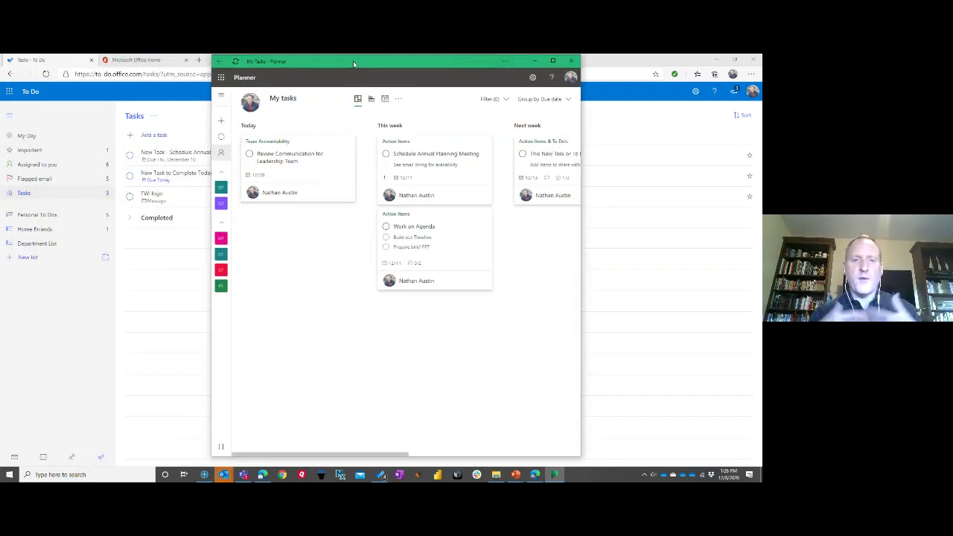
click(552, 60)
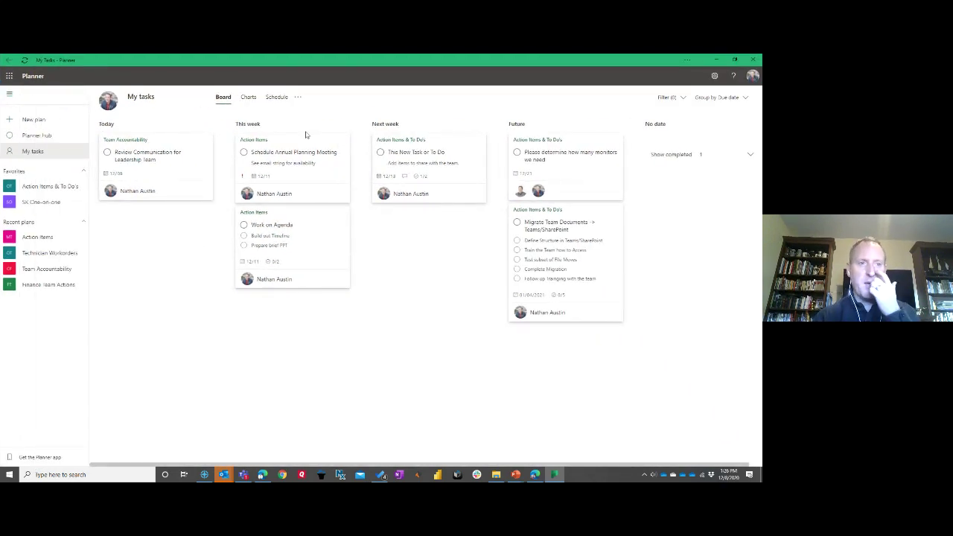
right_click(553, 477)
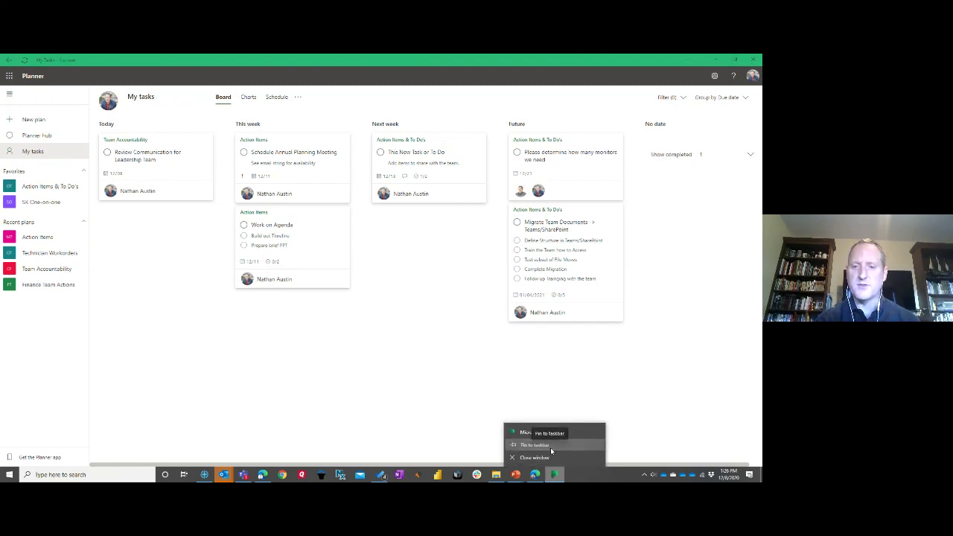
click(551, 448)
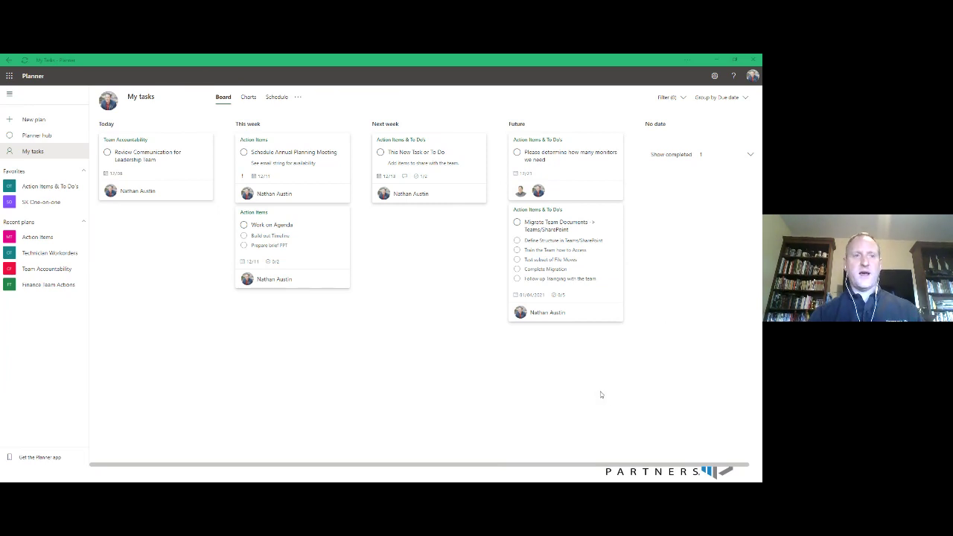
click(532, 295)
click(463, 313)
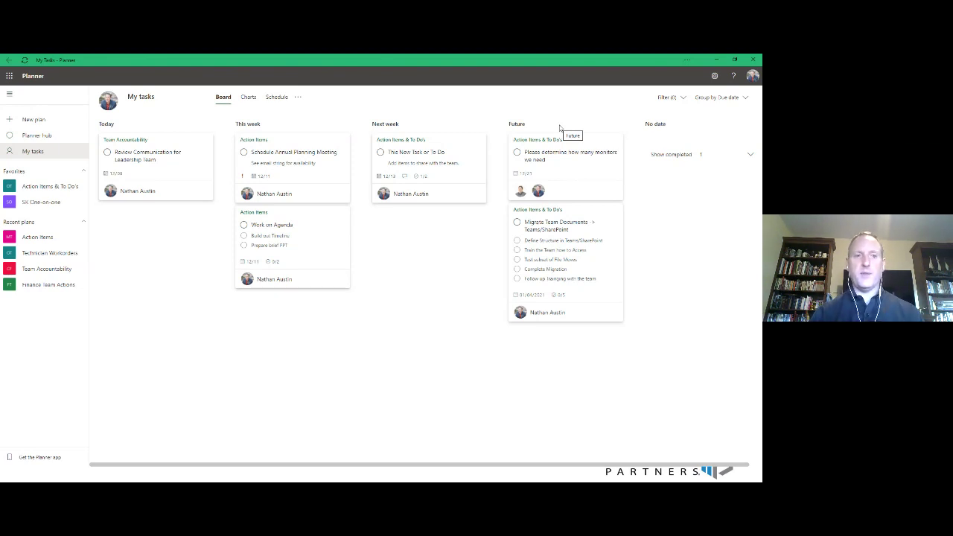
- Close the Planner app and minimize the browser, revealing the slide show with the taskbar shown over it
click(752, 62)
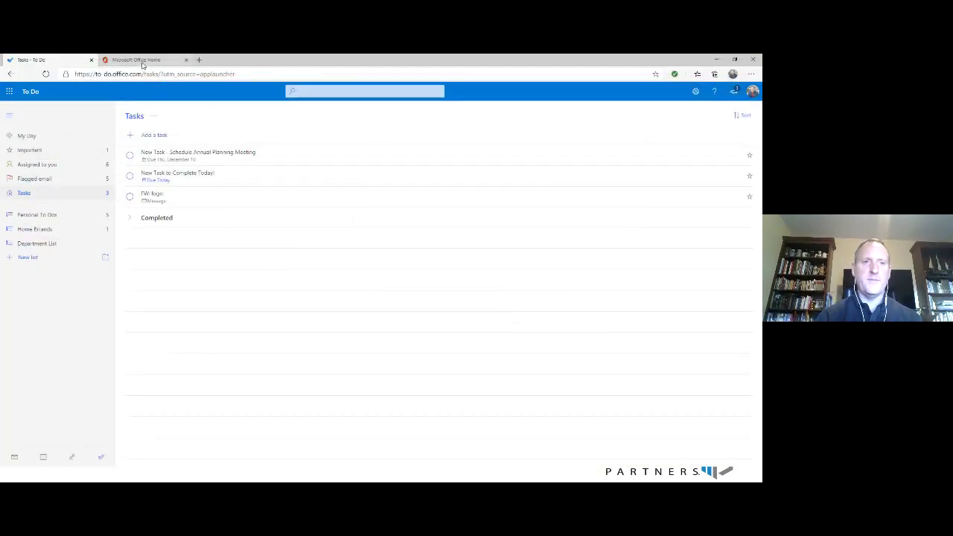
click(717, 60)
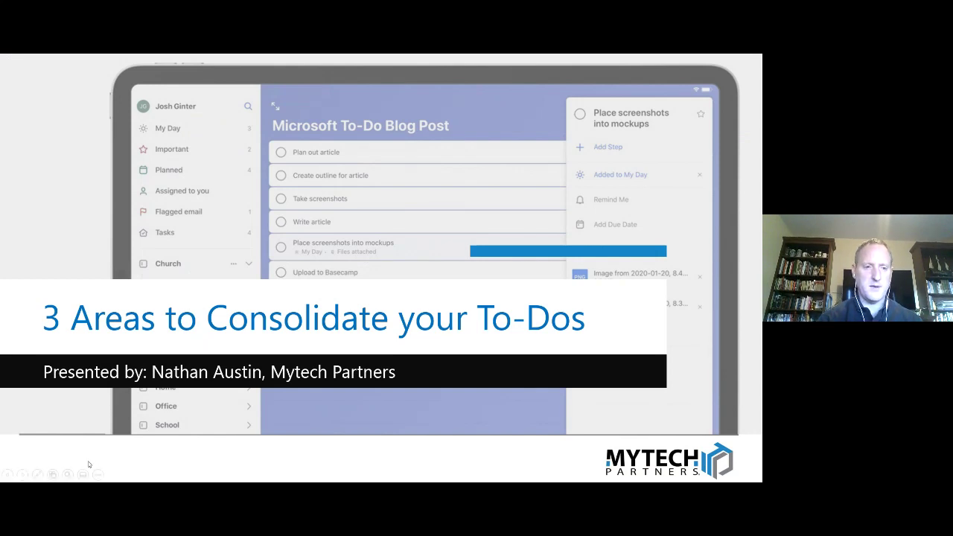
click(97, 474)
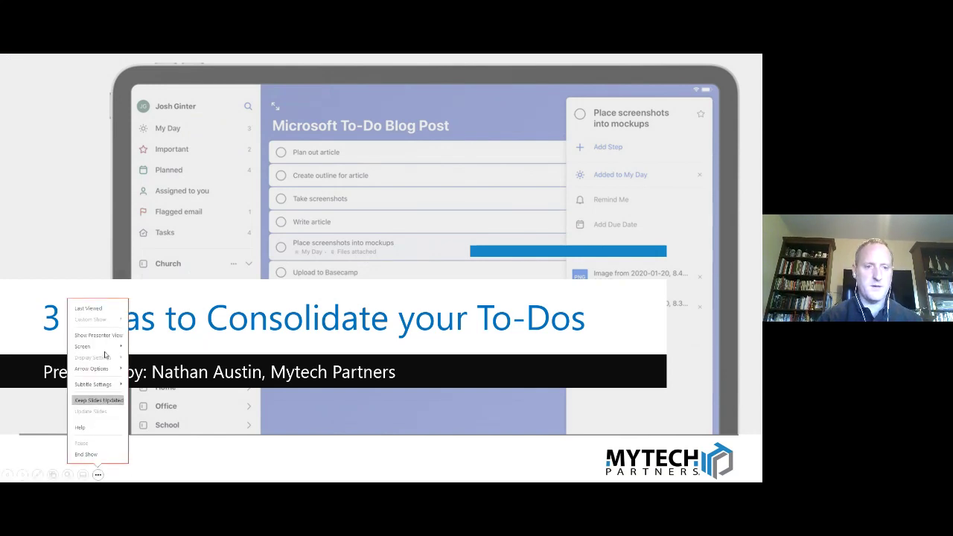
mouse_move(108, 347)
click(157, 383)
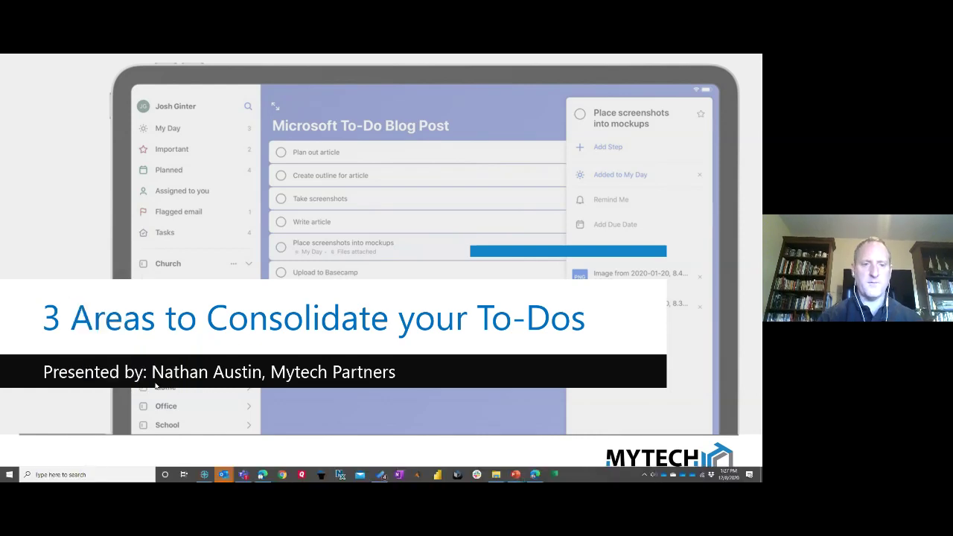
- Try launching Planner from its pinned shortcut, and show the taskbar over the slide show again
click(555, 474)
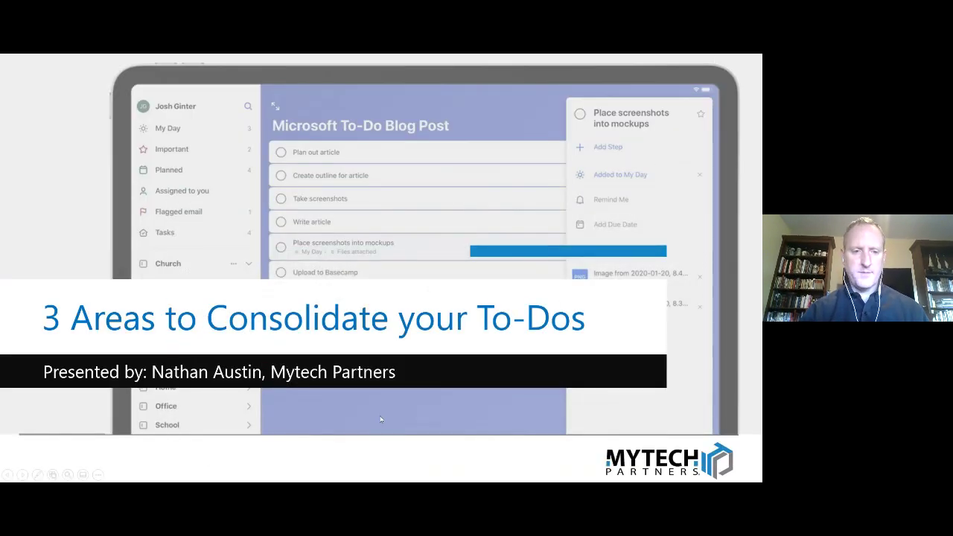
click(99, 474)
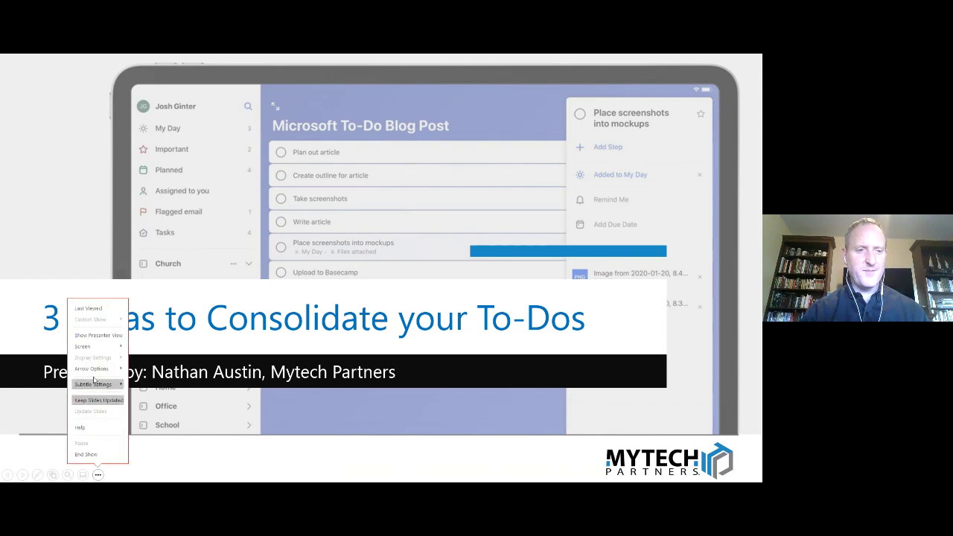
mouse_move(102, 350)
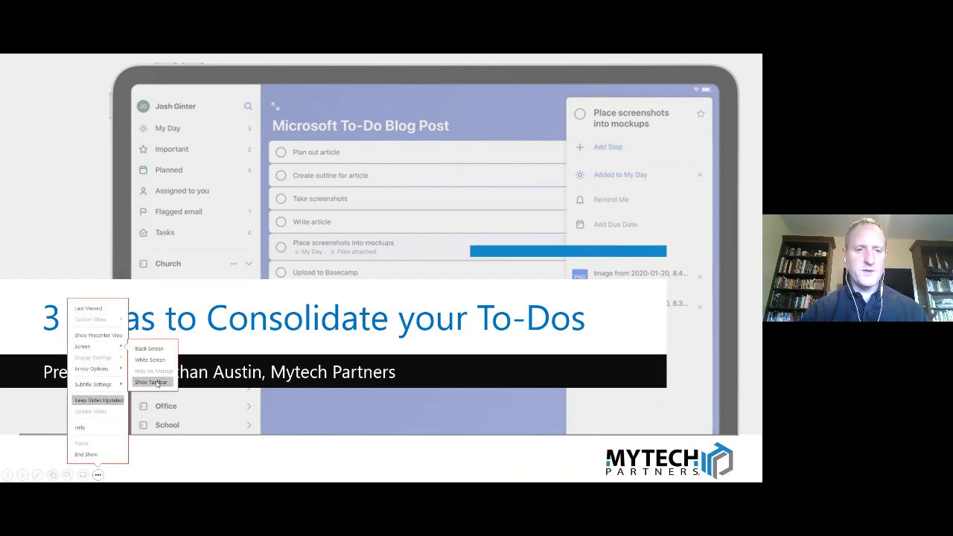
click(153, 382)
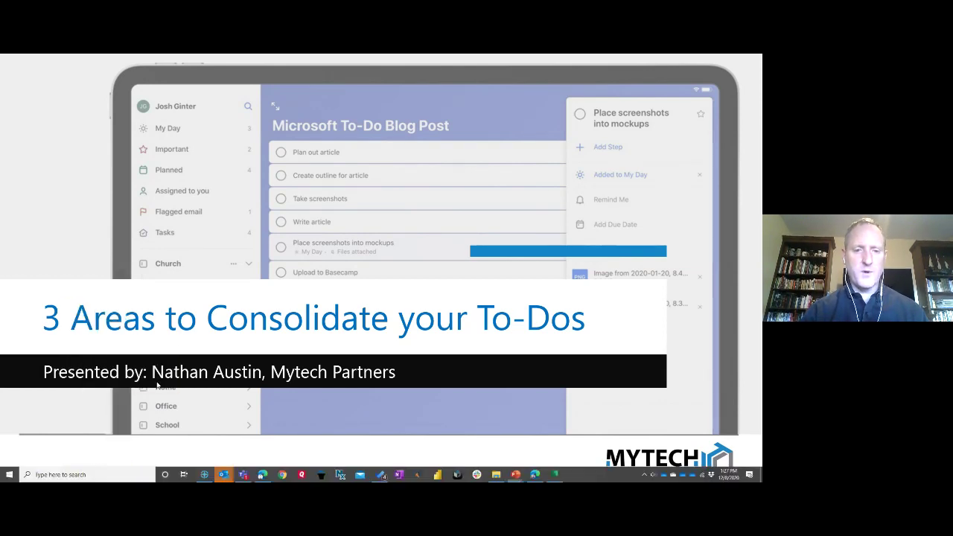
- Switch to the Microsoft To Do desktop app and try to fix its account syncing by signing in with the mtp365.com work account
click(382, 475)
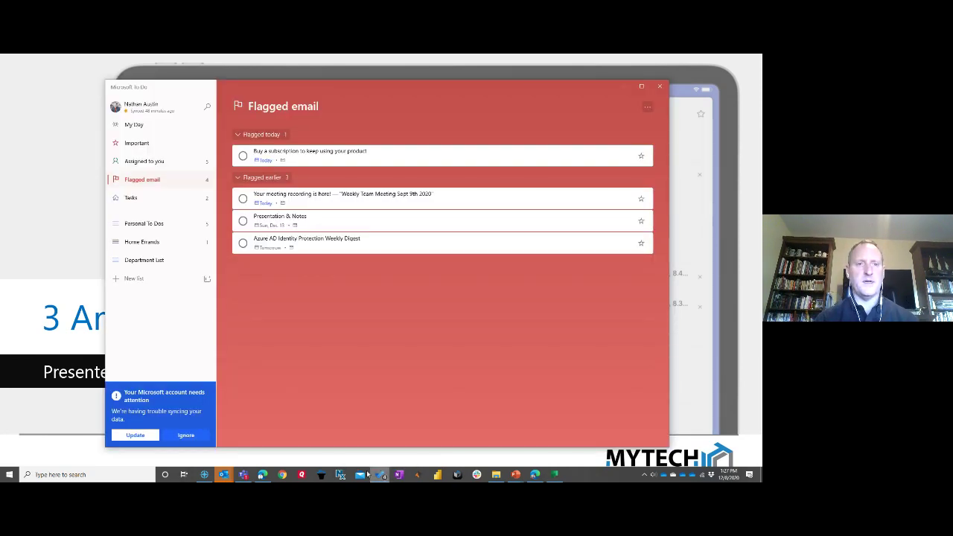
click(134, 436)
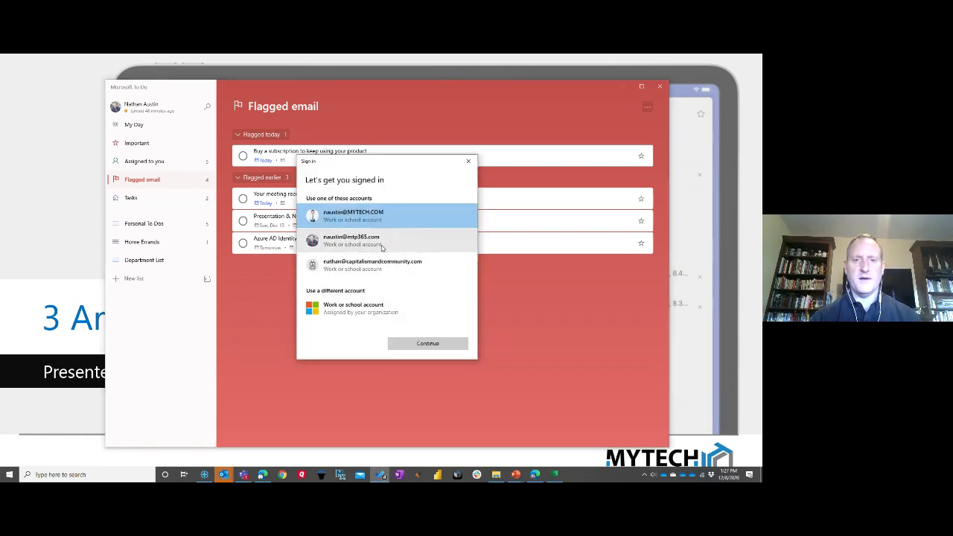
click(397, 240)
click(425, 344)
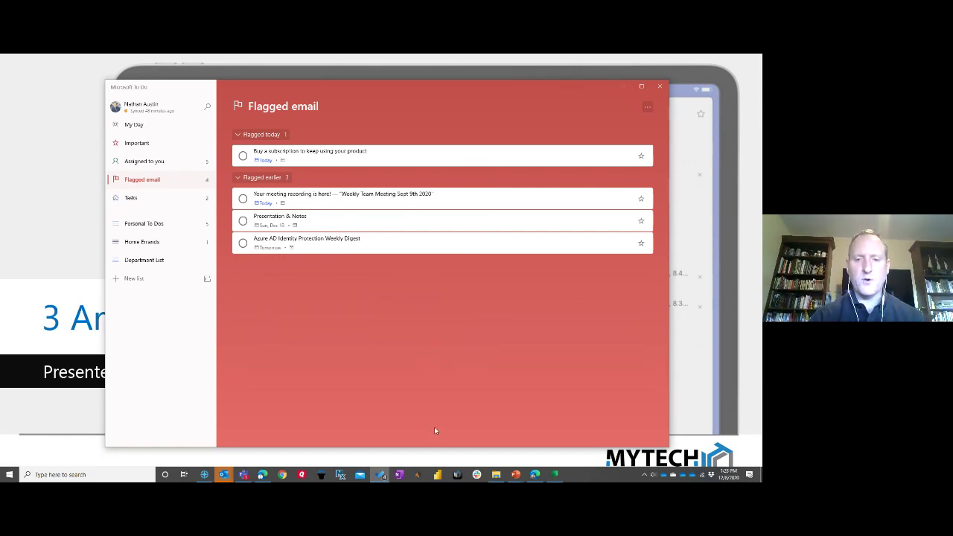
- Switch to the browser, locate To Do in the full list of Office 365 apps, and return to the To Do web page
click(535, 474)
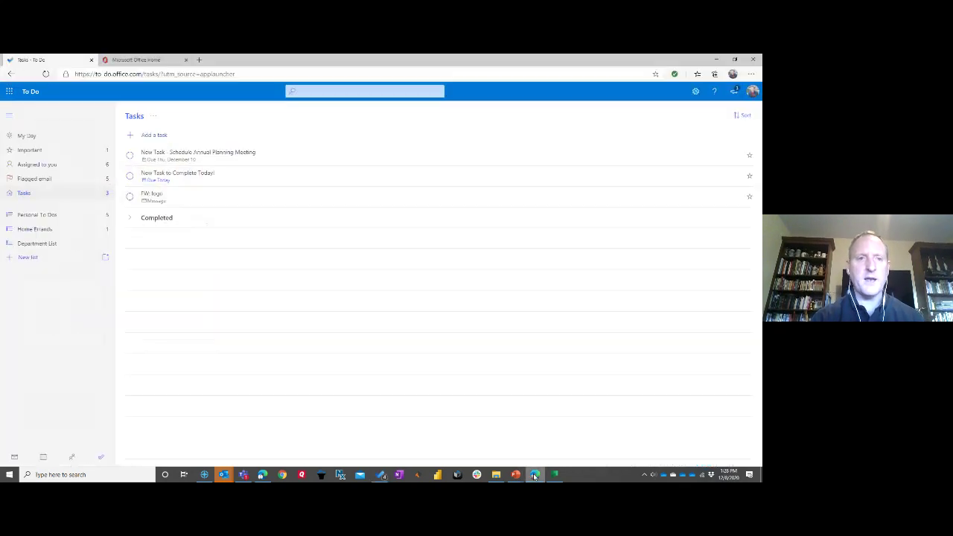
click(135, 59)
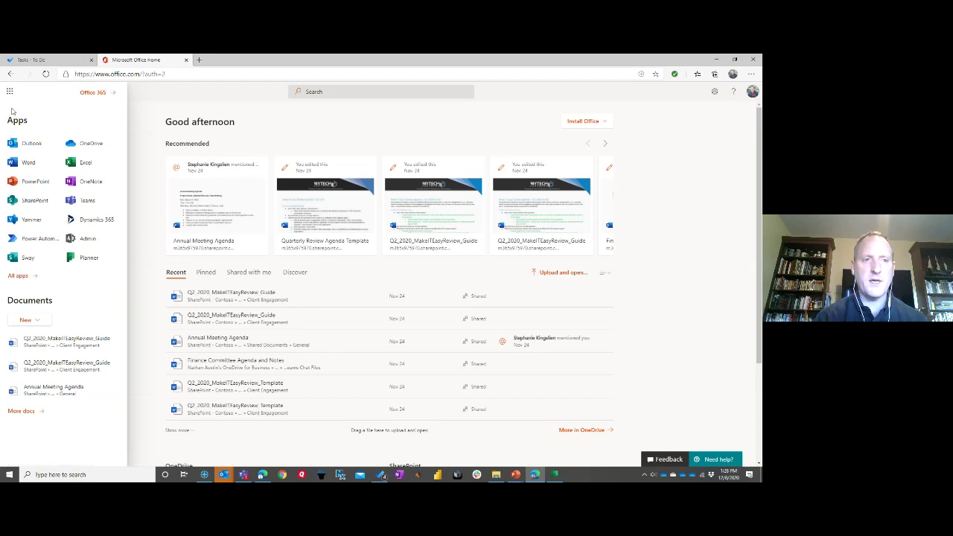
click(20, 278)
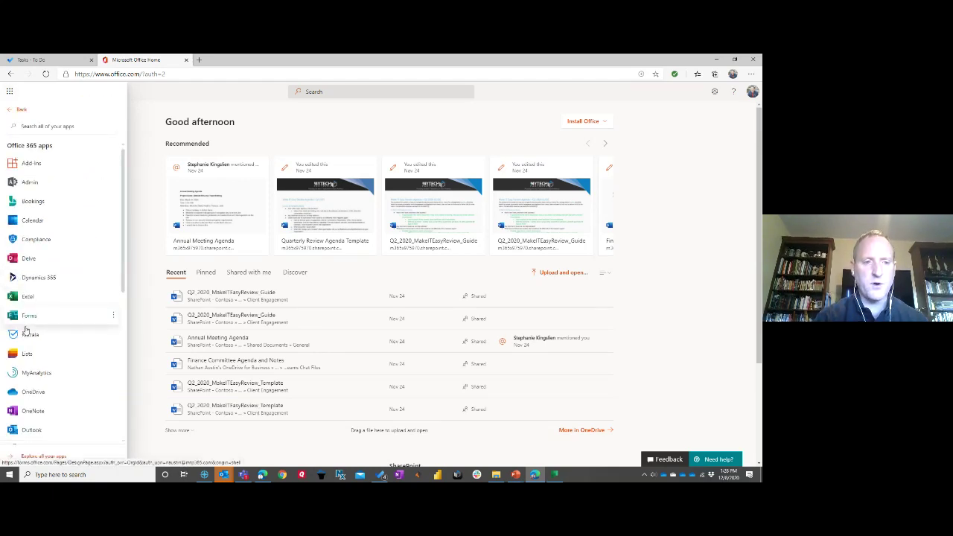
scroll(26, 332, down, 5)
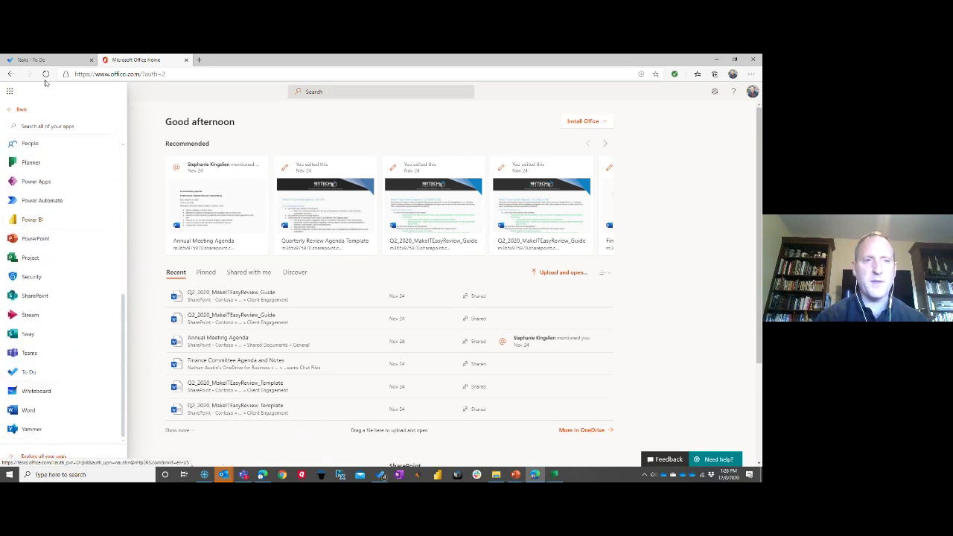
click(33, 59)
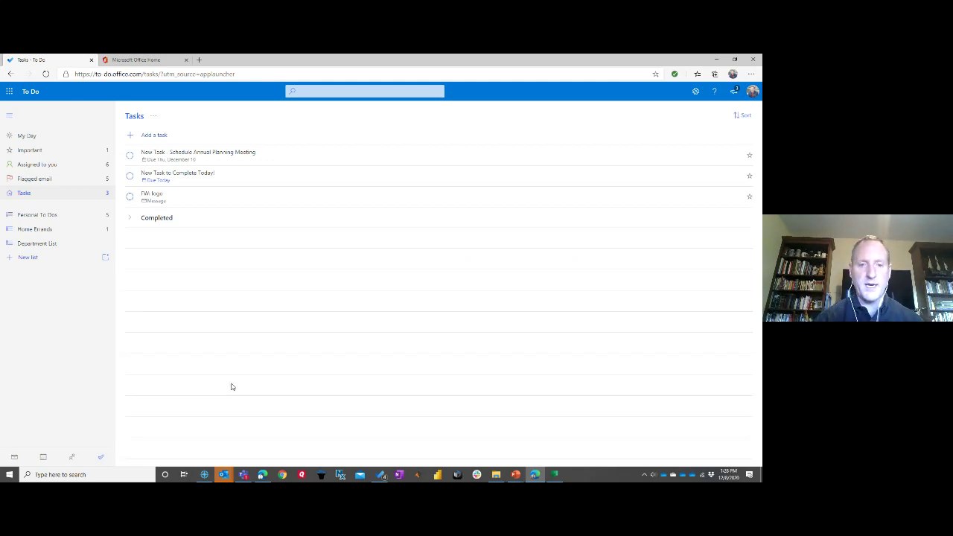
- Switch to the Microsoft To Do desktop app, view Assigned to you, and fix the account by signing in with the mtp365.com work account
click(380, 475)
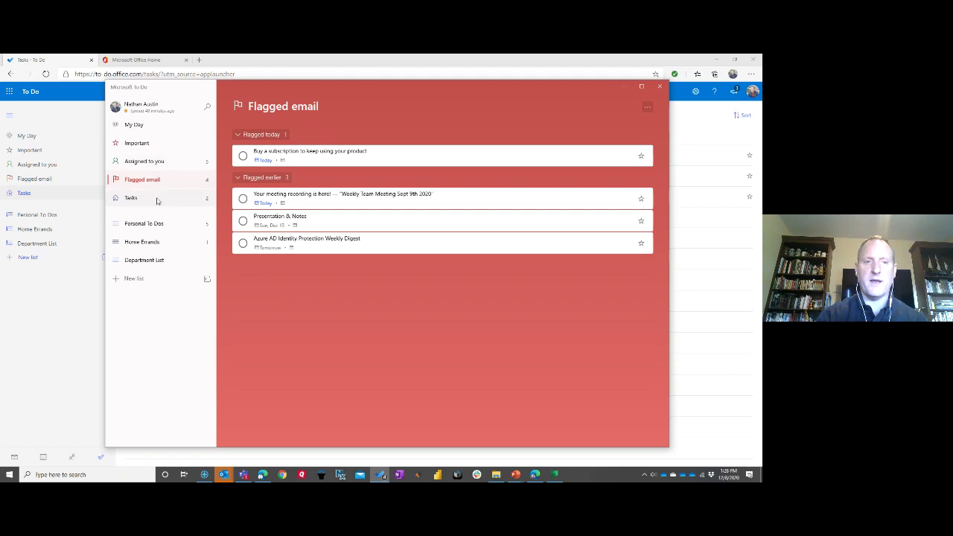
click(156, 164)
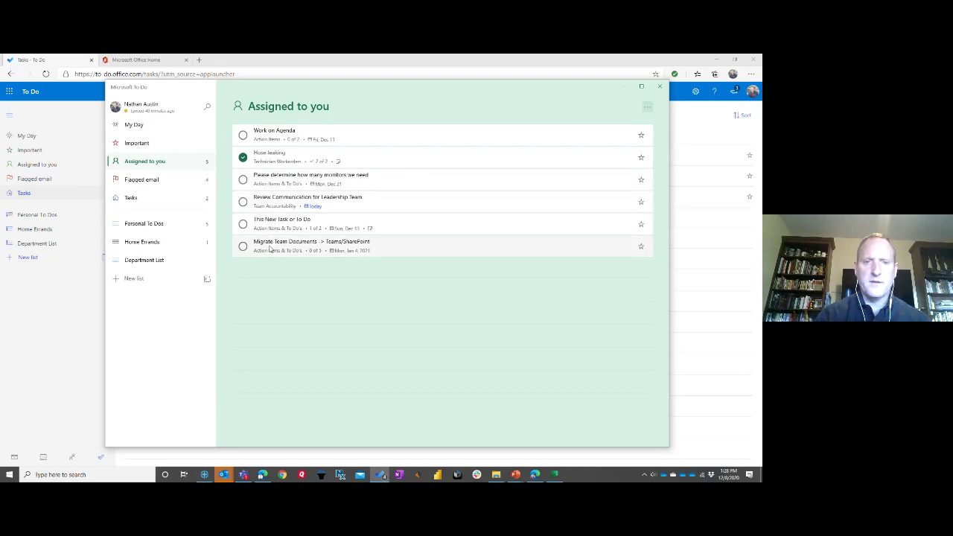
click(141, 110)
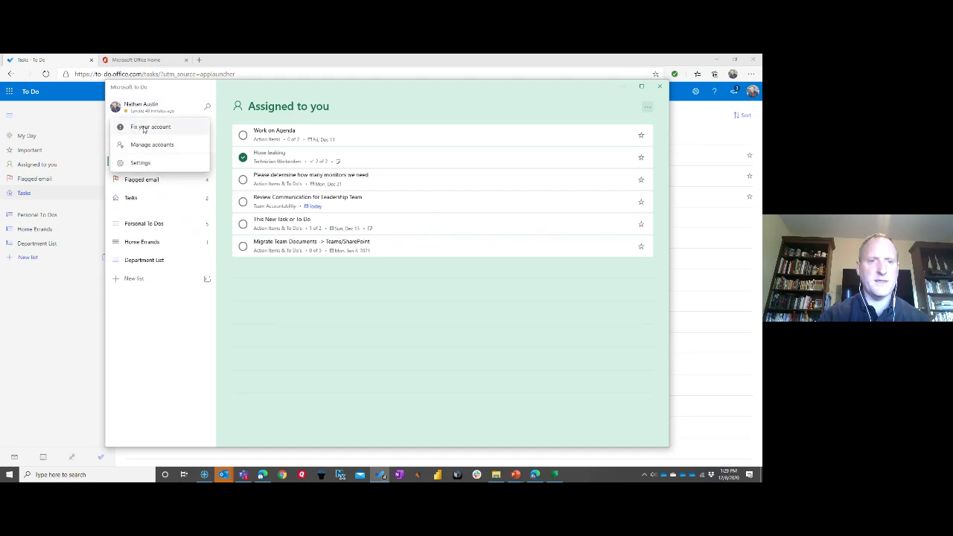
click(145, 130)
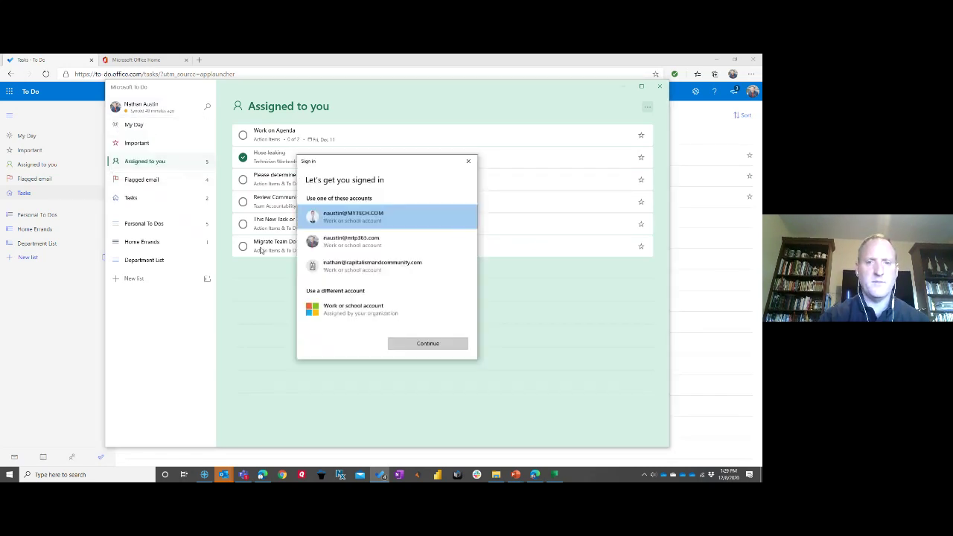
click(342, 240)
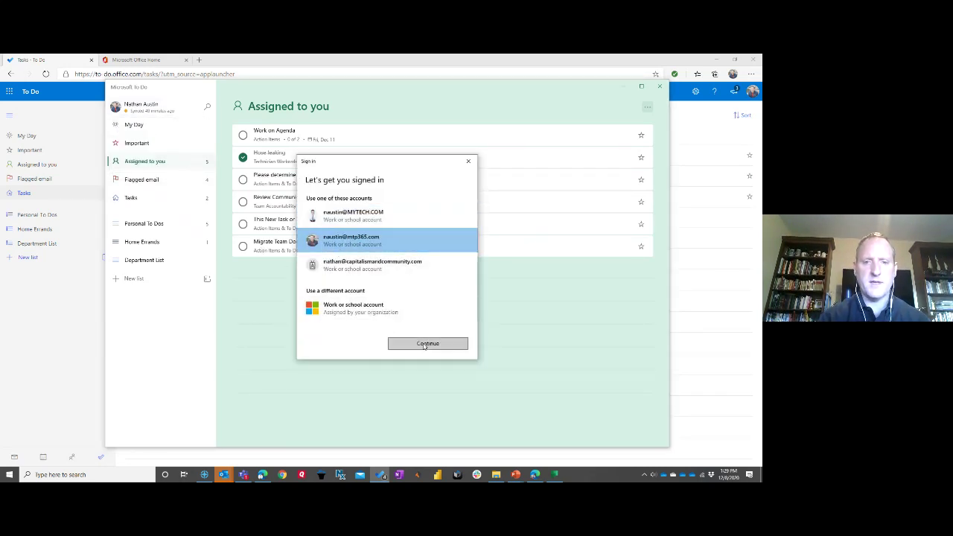
click(422, 343)
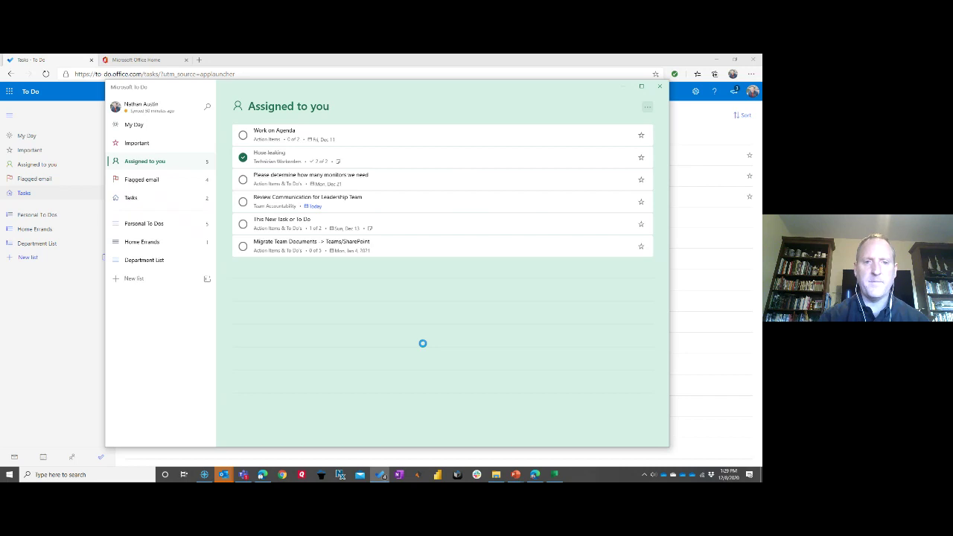
- Review the Flagged email and Tasks lists, and look through the expanded suggestions in My Day
click(153, 181)
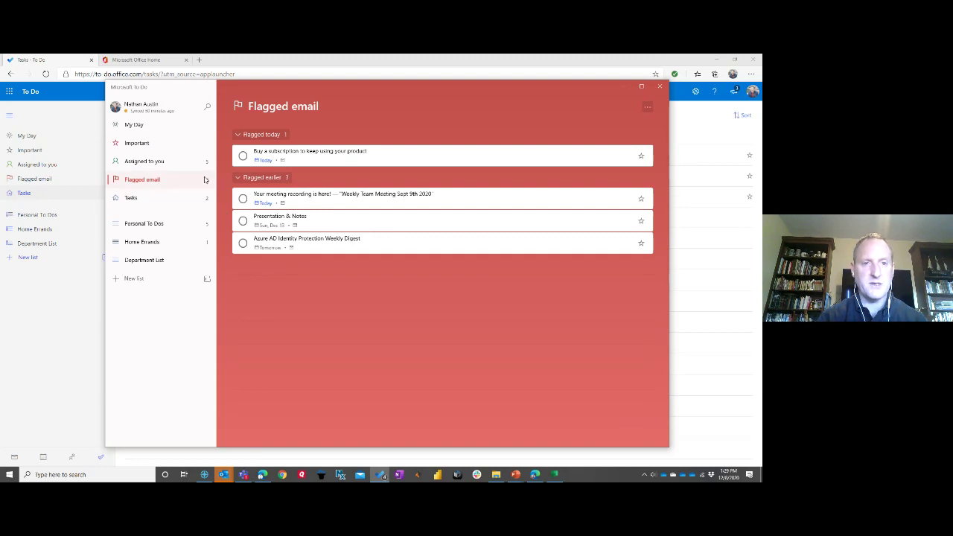
click(155, 198)
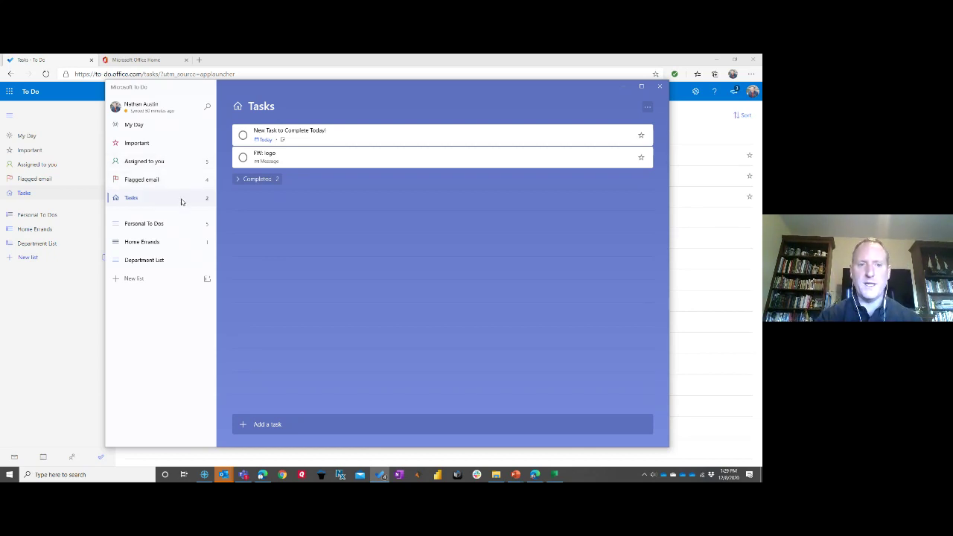
click(134, 124)
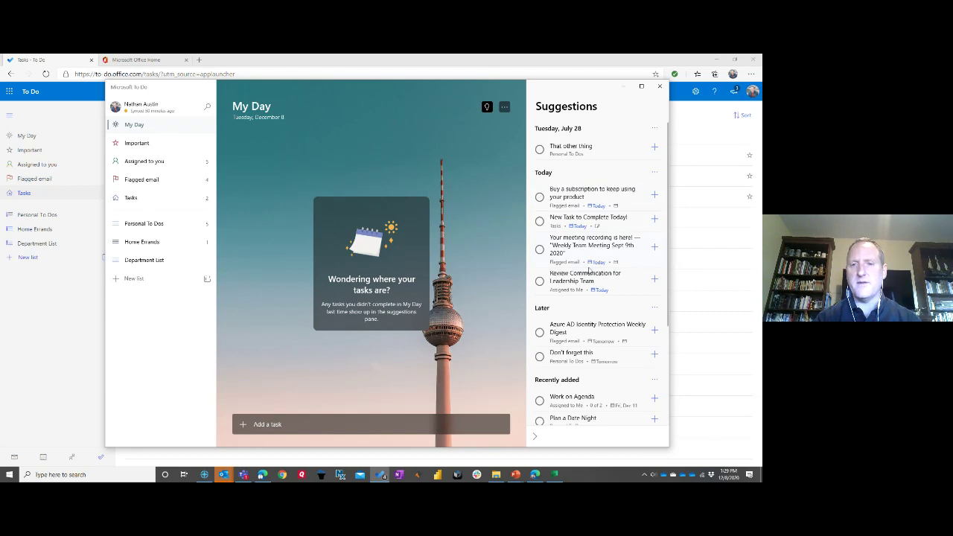
scroll(588, 271, down, 3)
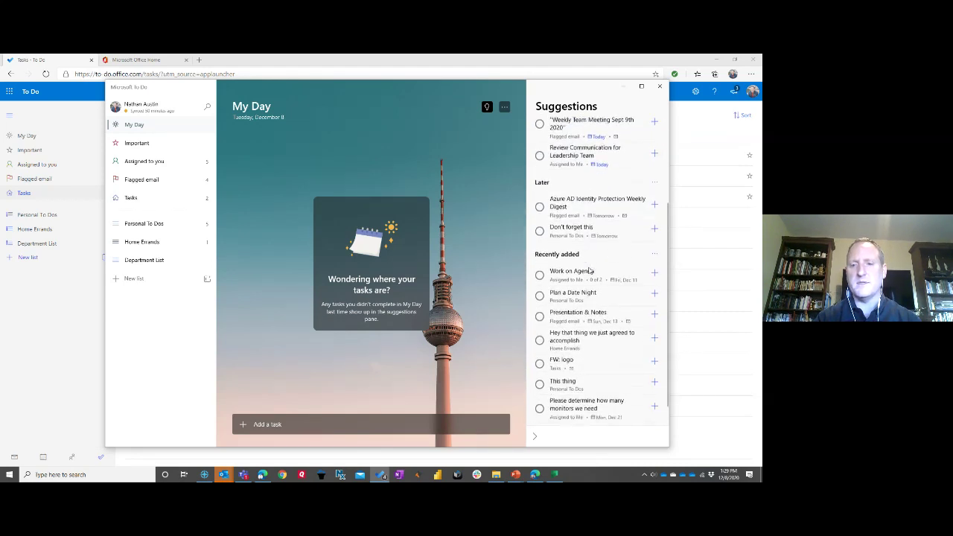
scroll(588, 270, down, 1)
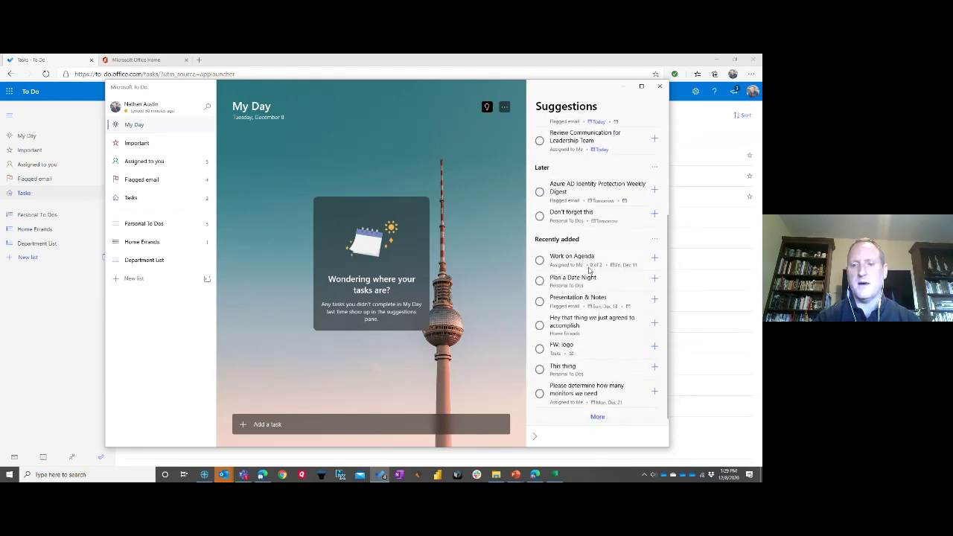
click(598, 417)
scroll(596, 365, down, 2)
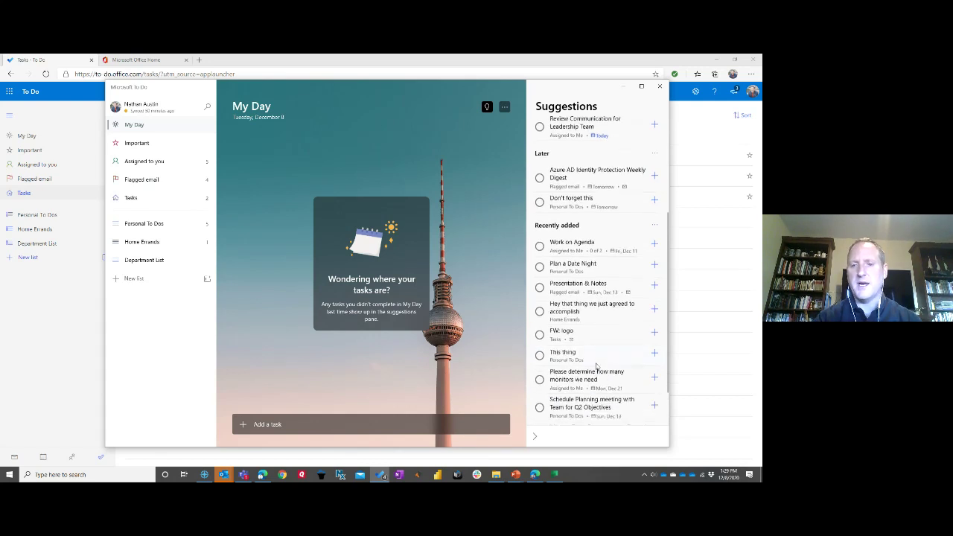
scroll(596, 365, up, 5)
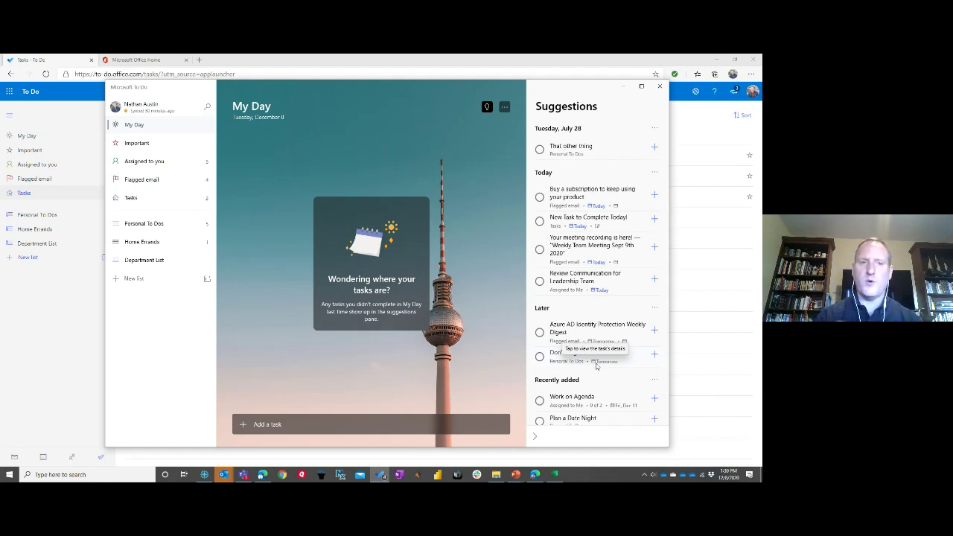
- Add the suggestions "Buy a subscription to keep using your product", "This thing" and "Migrate Team Documents -> Teams/SharePoint" to My Day
click(655, 196)
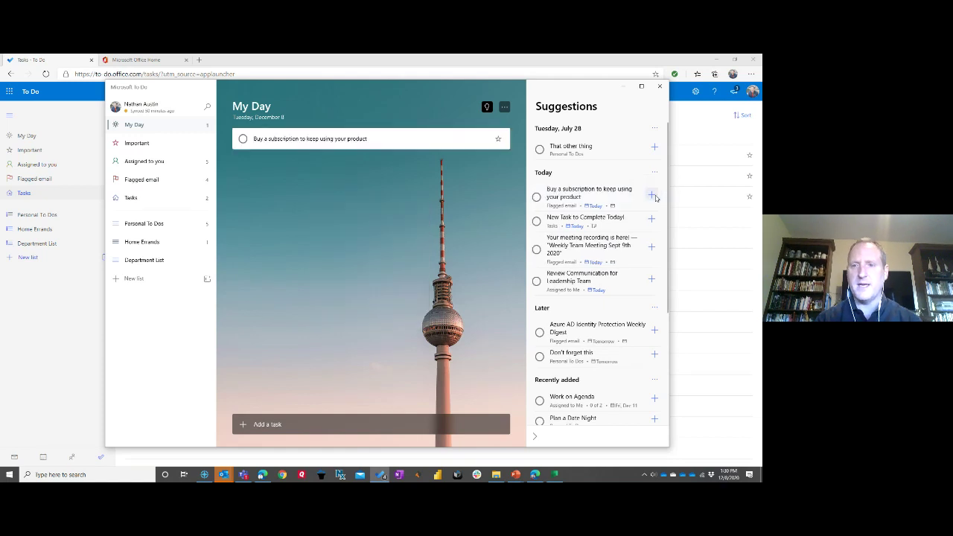
scroll(625, 338, down, 4)
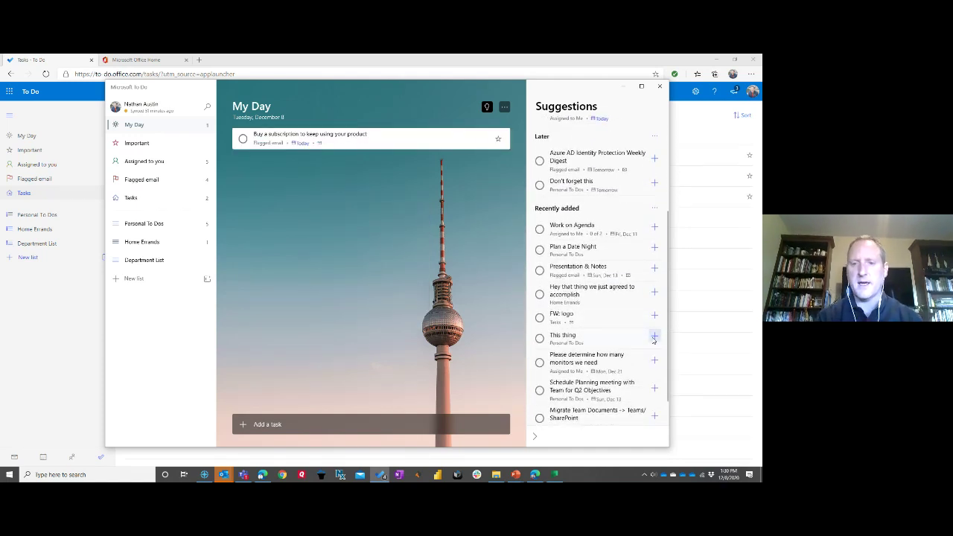
click(654, 336)
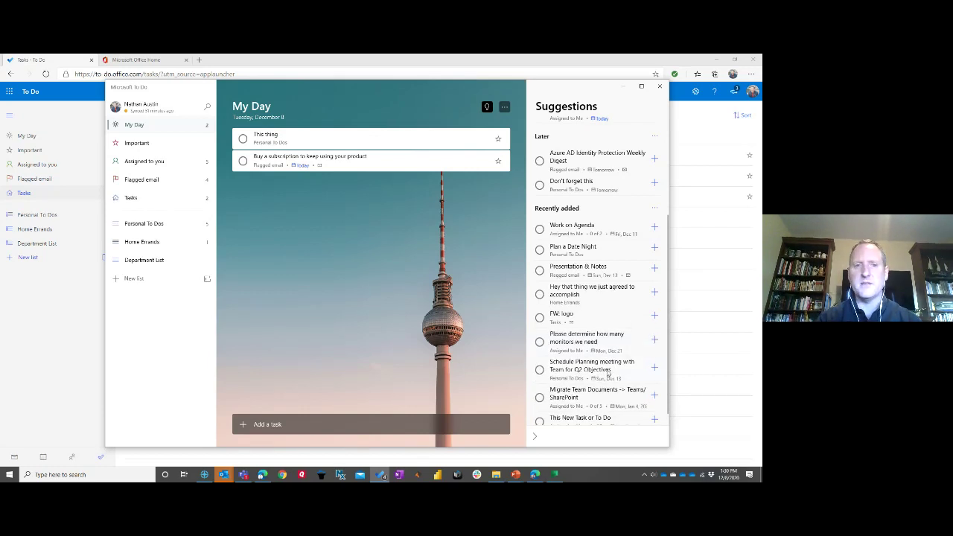
scroll(608, 373, down, 1)
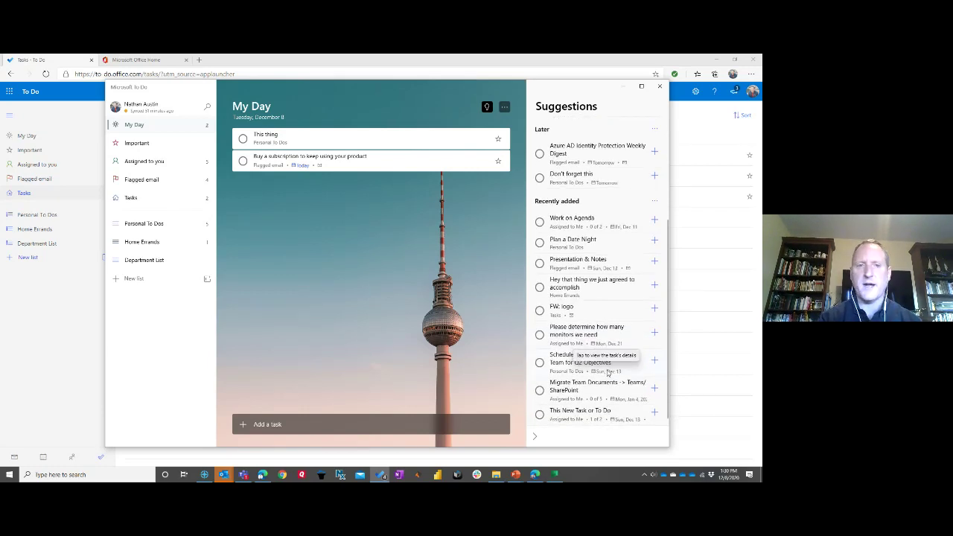
click(655, 387)
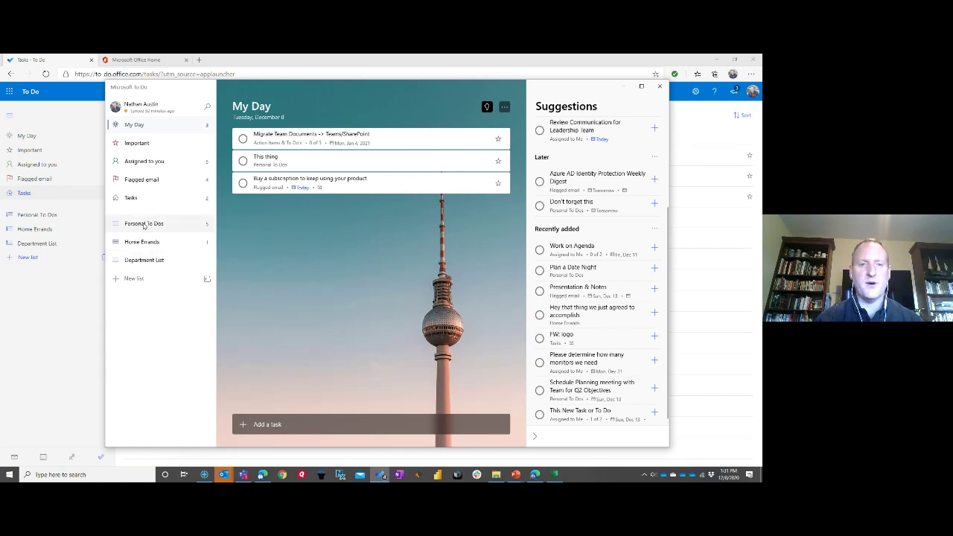
- Review the custom lists Personal To Dos, Home Errands and Department List
click(143, 225)
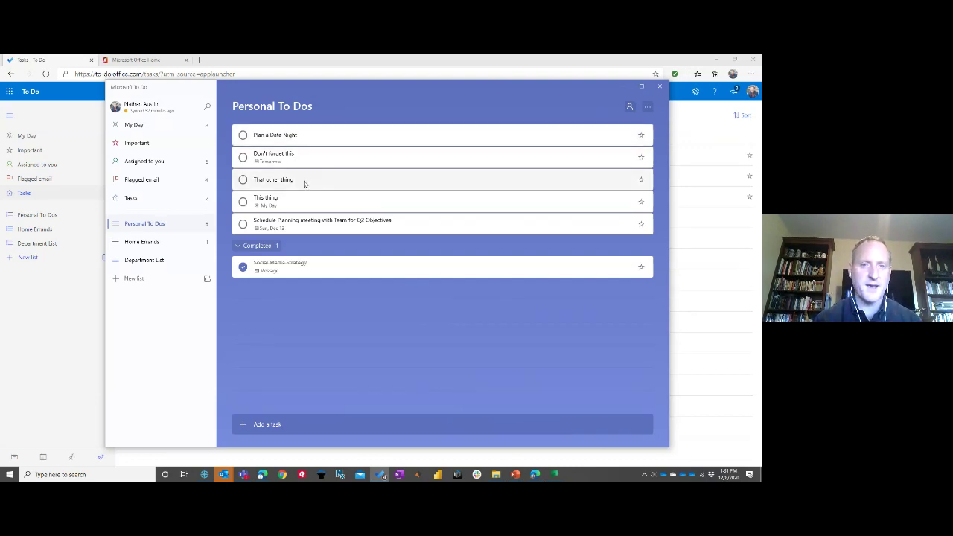
click(136, 242)
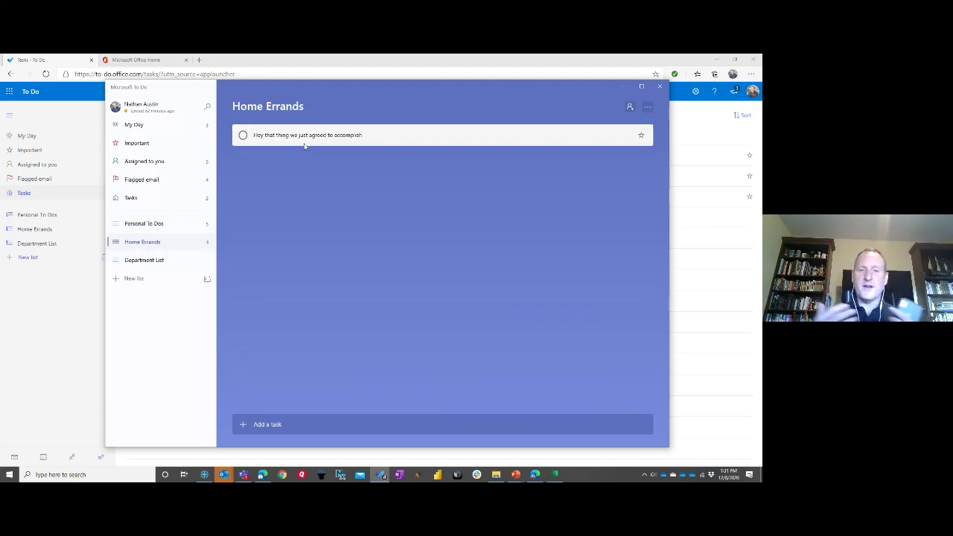
click(154, 261)
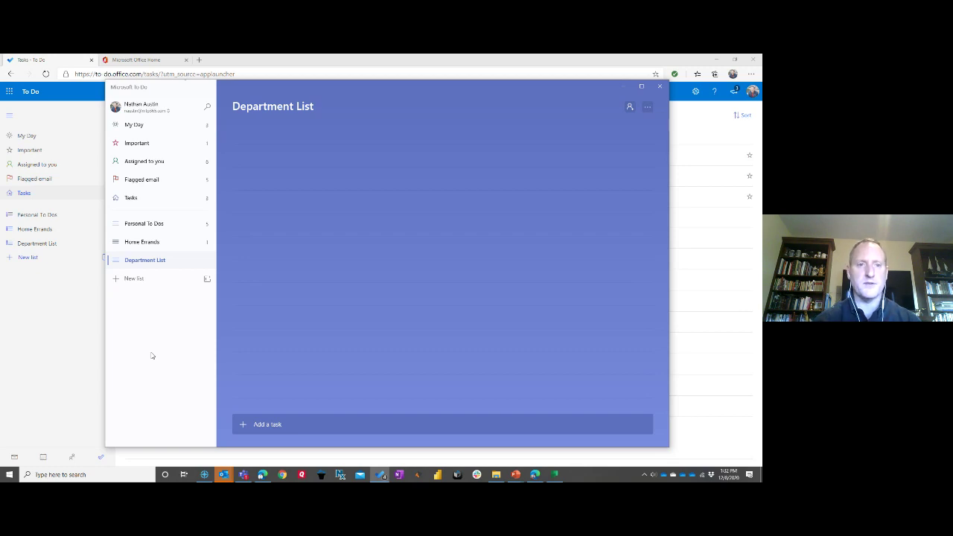
- Check the Flagged email, Assigned to you and Tasks lists for synced items, and switch to the PowerPoint slide show
click(152, 180)
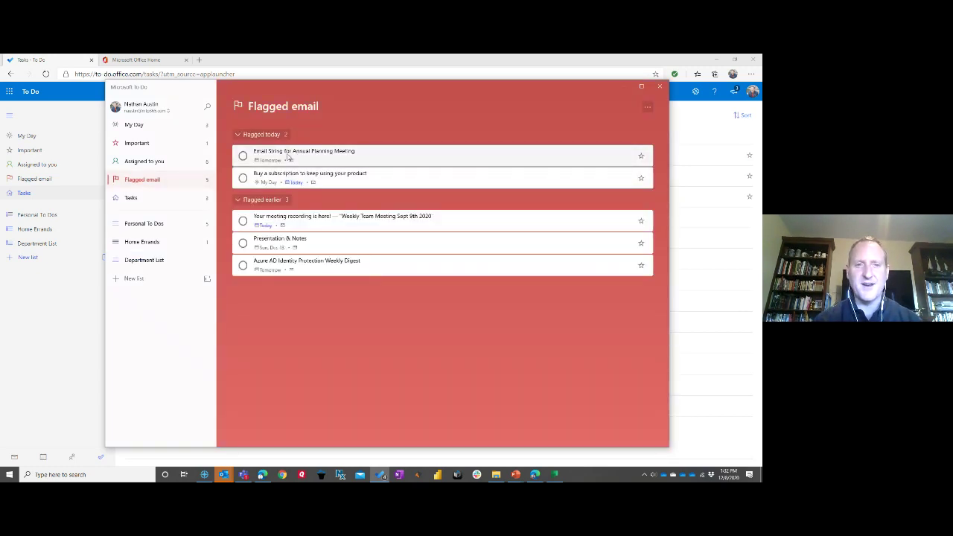
click(170, 168)
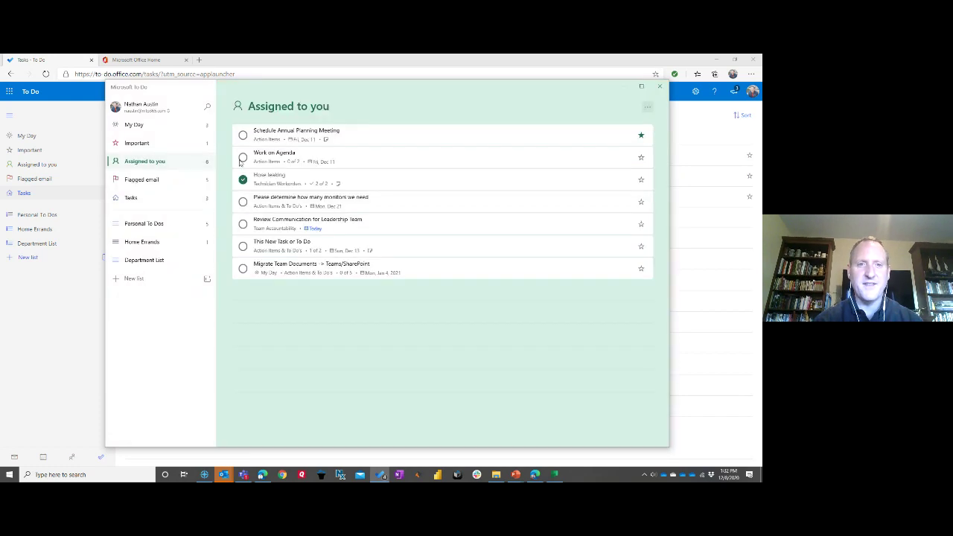
click(138, 198)
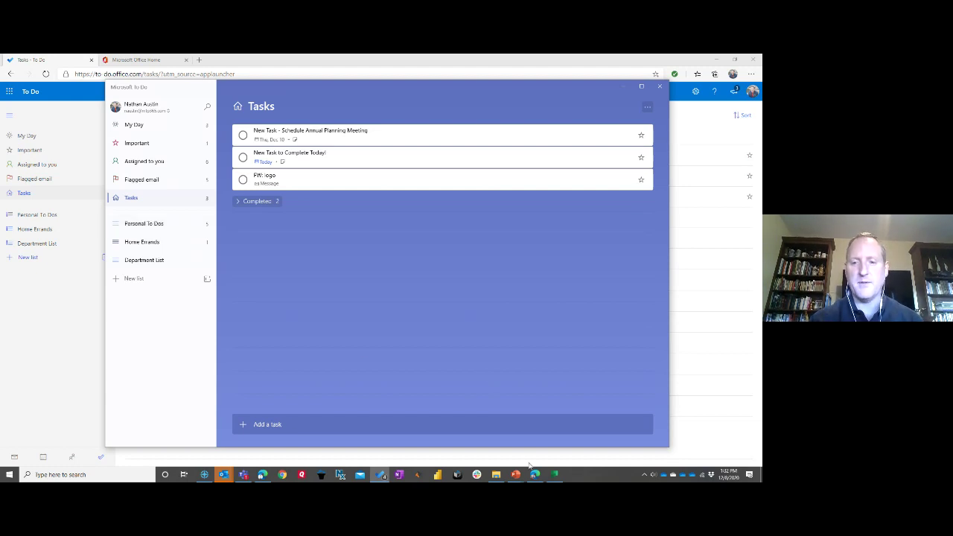
mouse_move(517, 474)
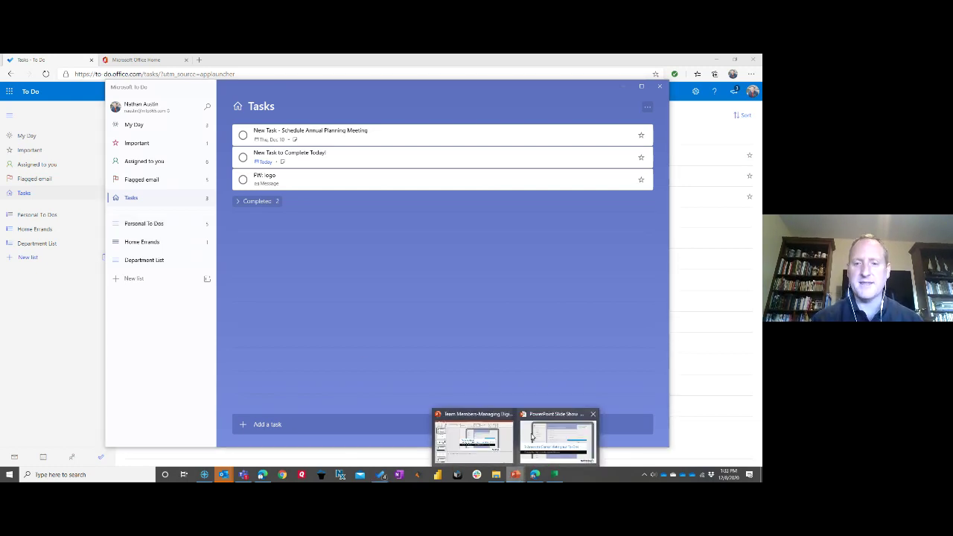
click(532, 438)
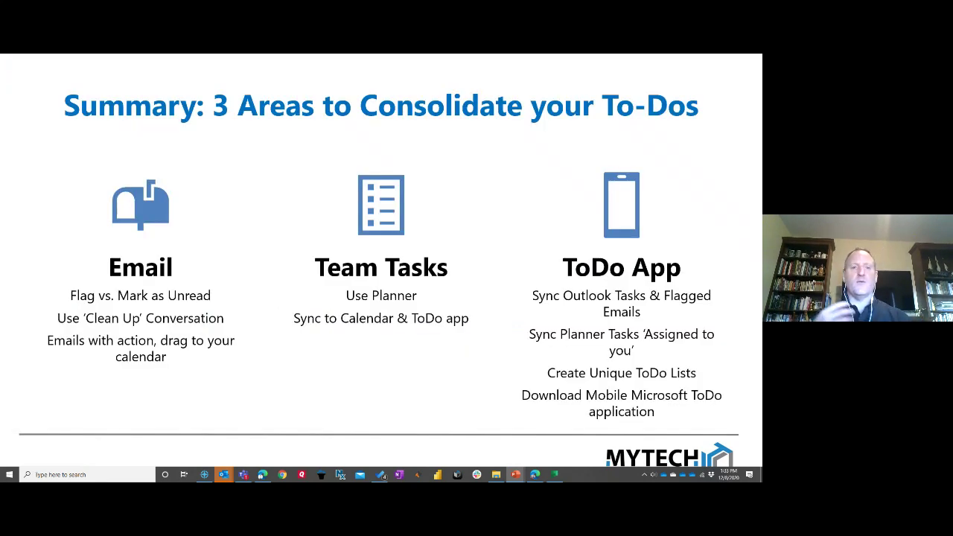
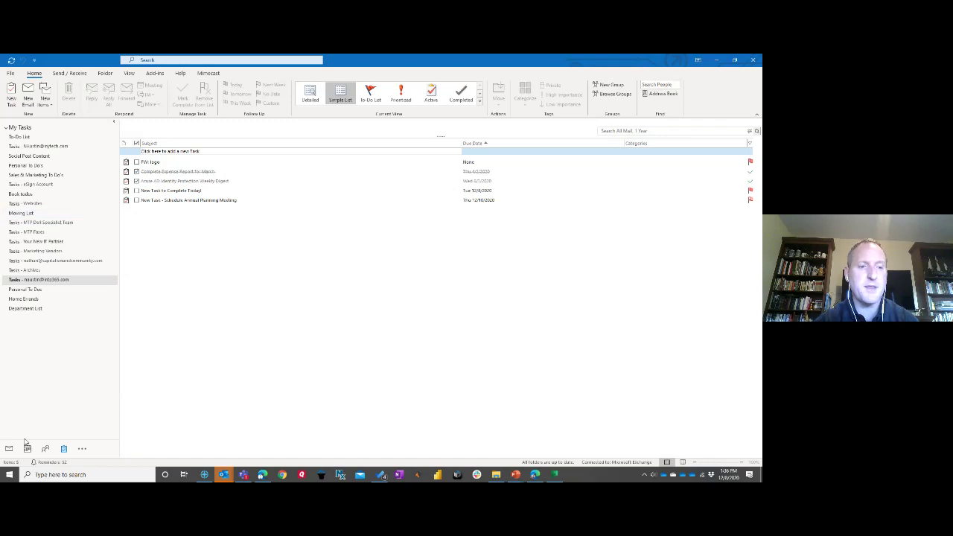
- Display the Outlook inbox, look through its messages, and locate the Show as Conversations option
click(8, 448)
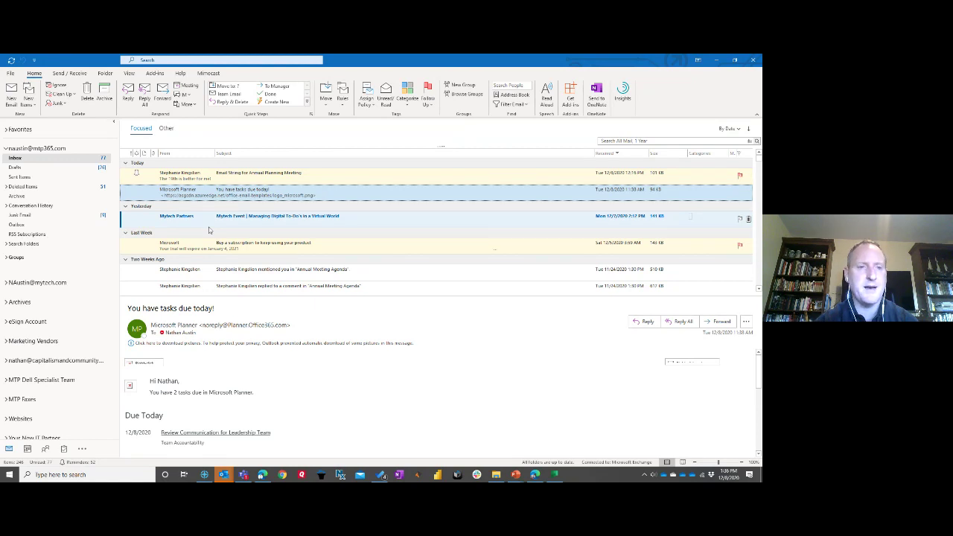
scroll(185, 239, down, 2)
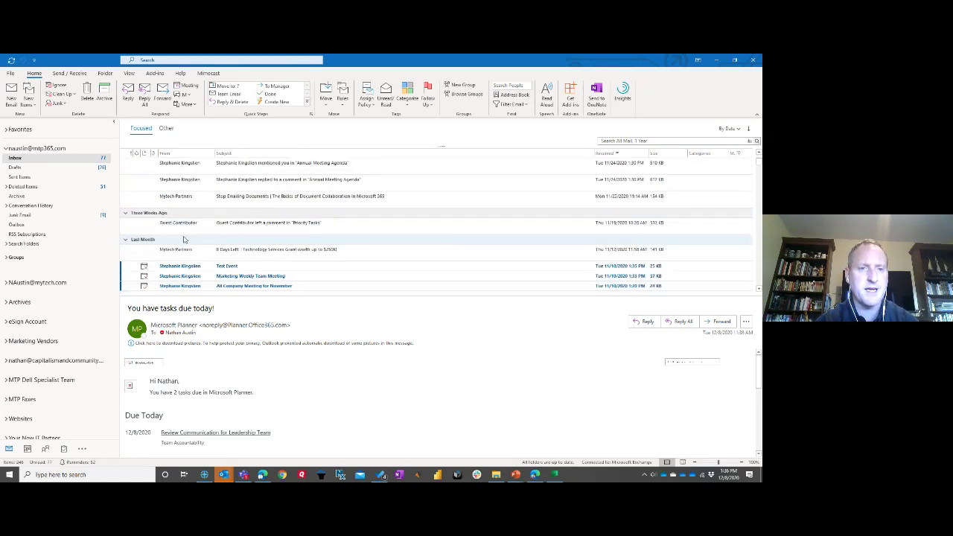
scroll(185, 238, up, 2)
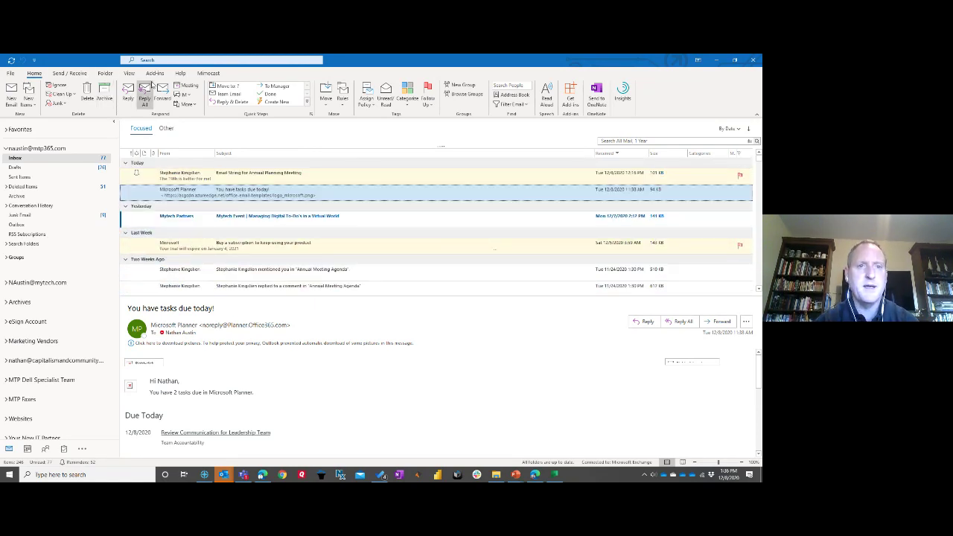
click(129, 73)
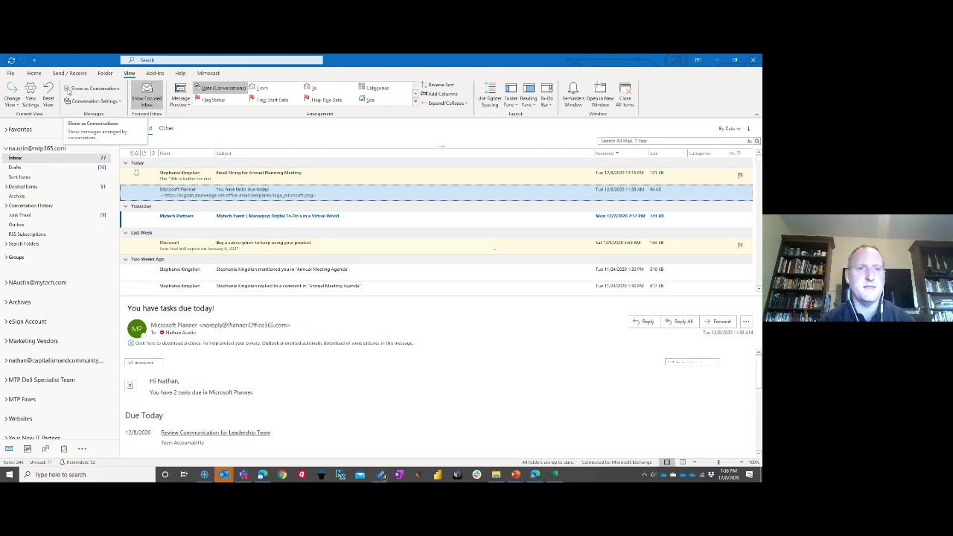
click(34, 73)
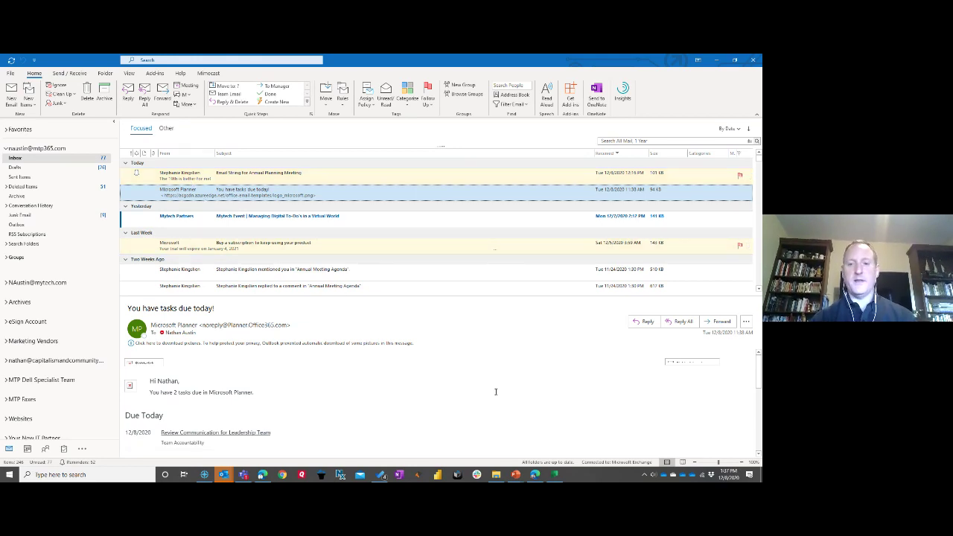
- Switch to Planner and mark "Get Location Identified" complete in the Holiday Party Planning bucket of the Action Items plan
click(555, 475)
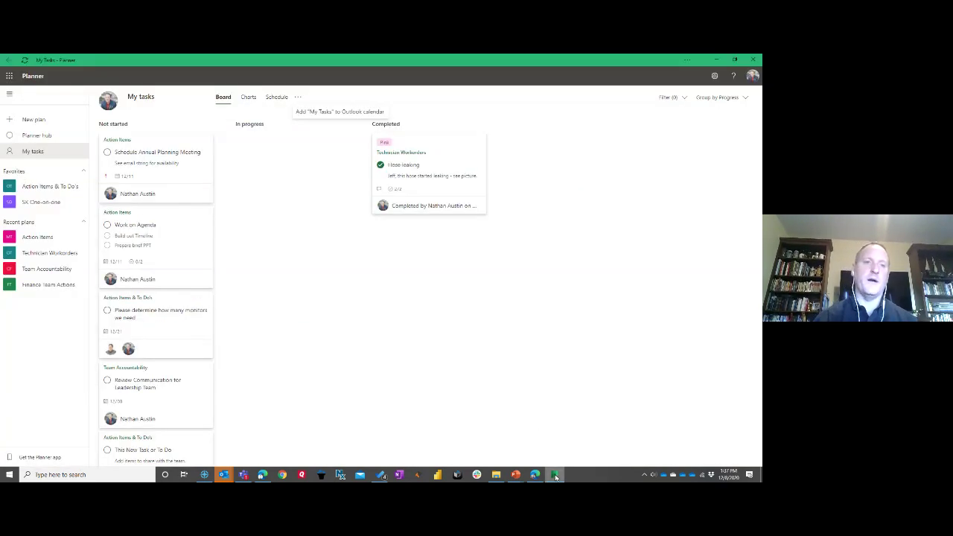
click(39, 237)
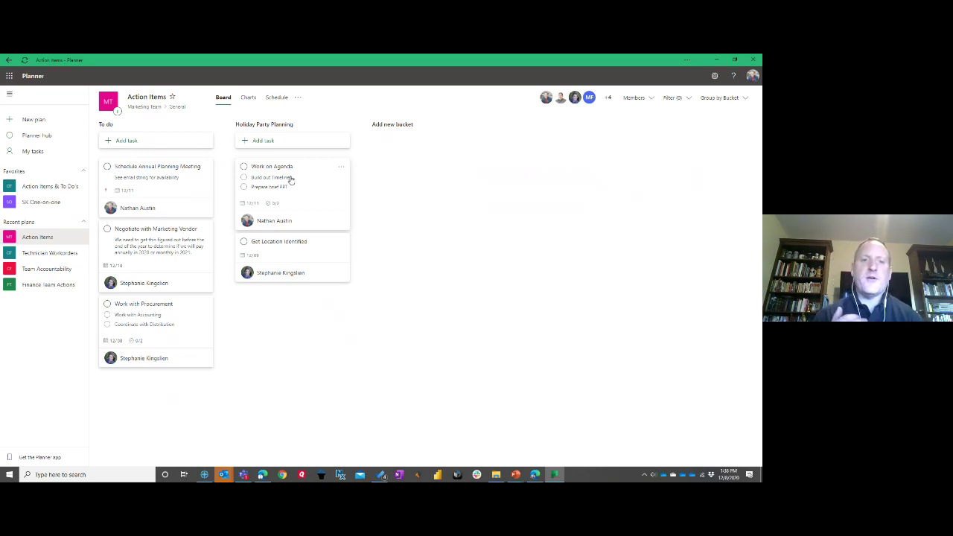
click(243, 243)
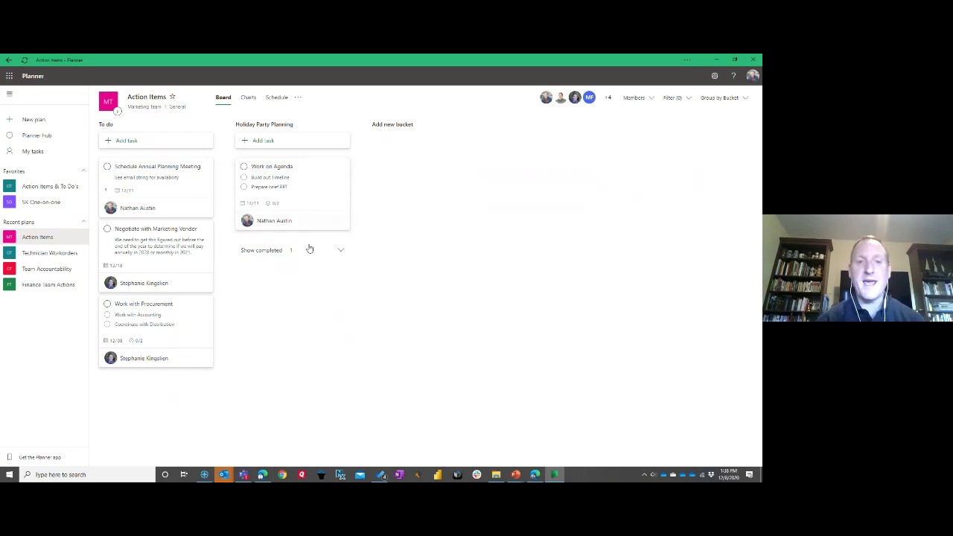
- Show the completed tasks in the Holiday Party Planning bucket and reopen "Get Location Identified" as not complete
click(340, 251)
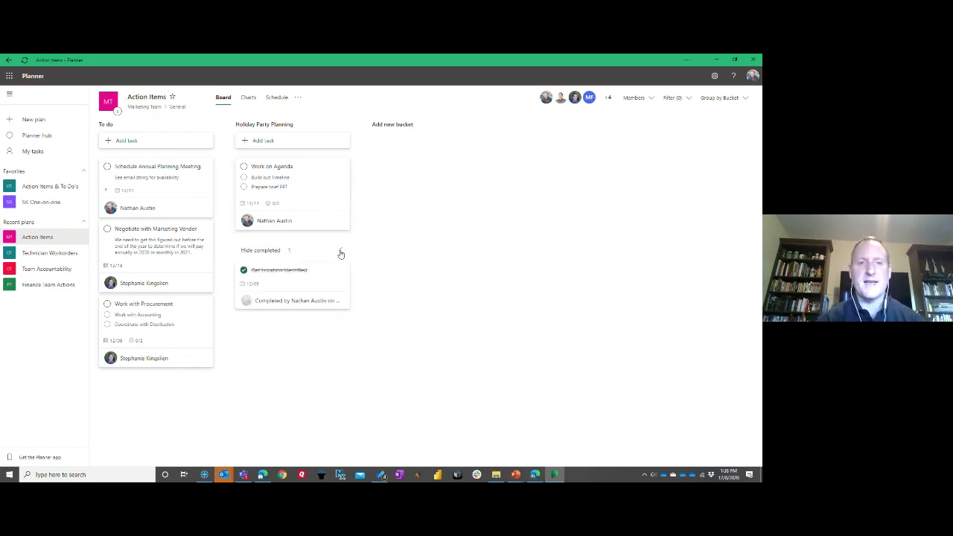
click(243, 270)
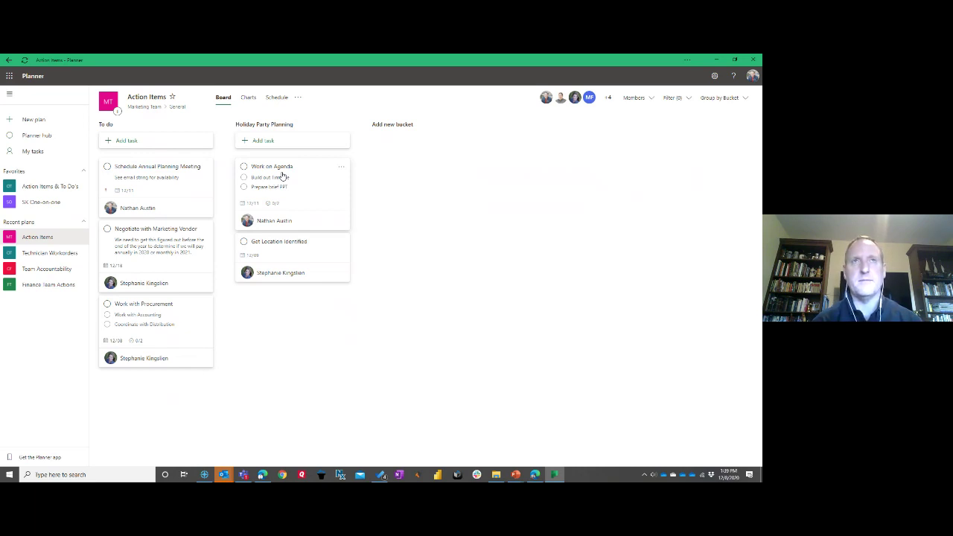
- Review the Action Items plan's charts for status, bucket, priority and members
click(248, 98)
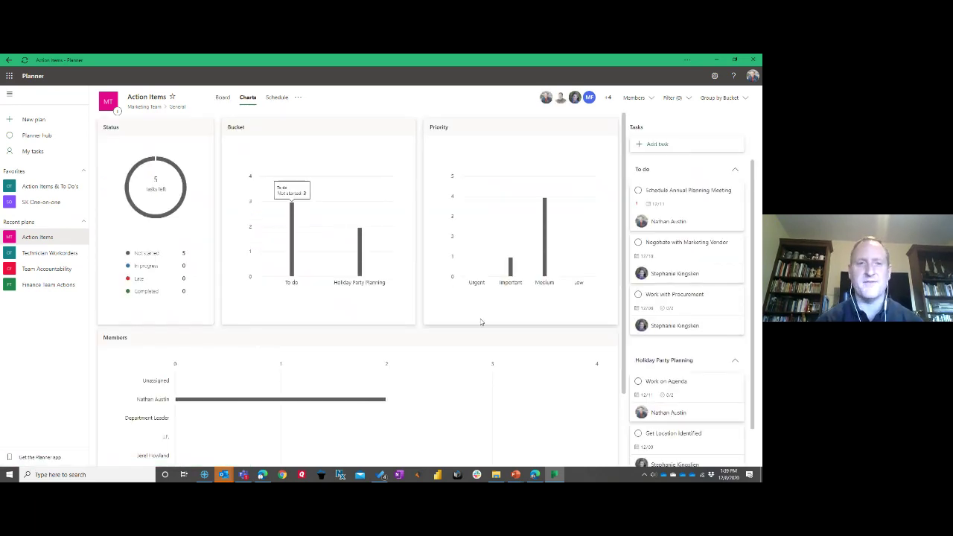
scroll(452, 367, down, 2)
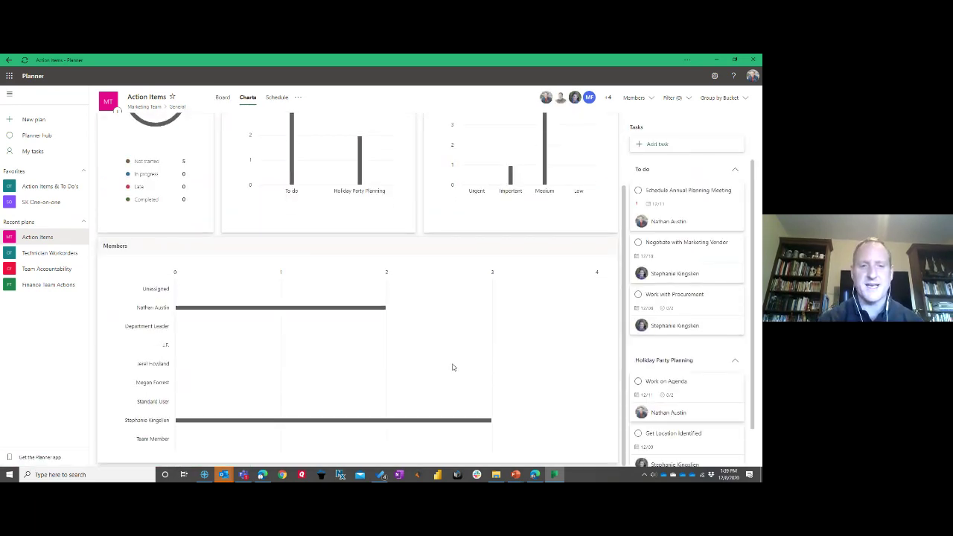
scroll(452, 367, up, 2)
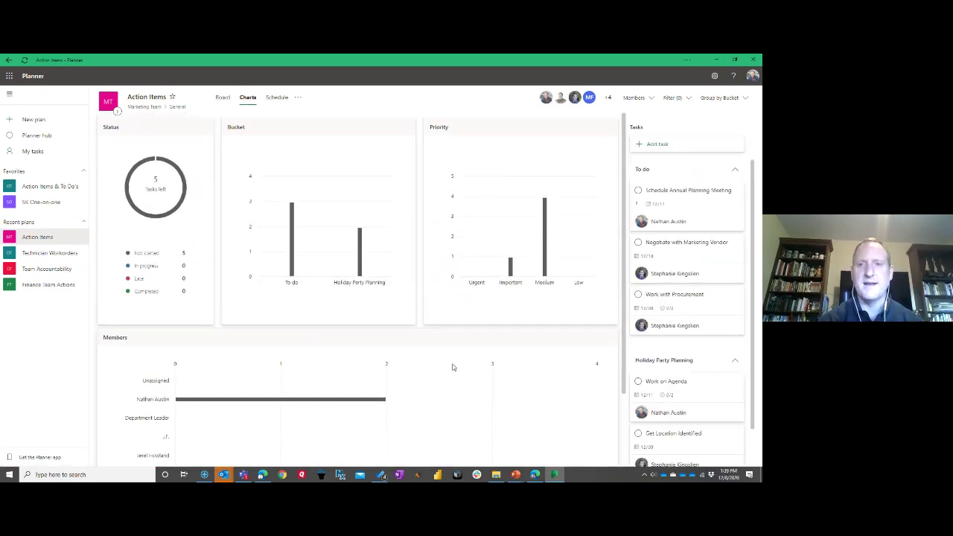
- Group the Action Items plan's tasks by due date and look over the charts with the regrouped task list
click(742, 101)
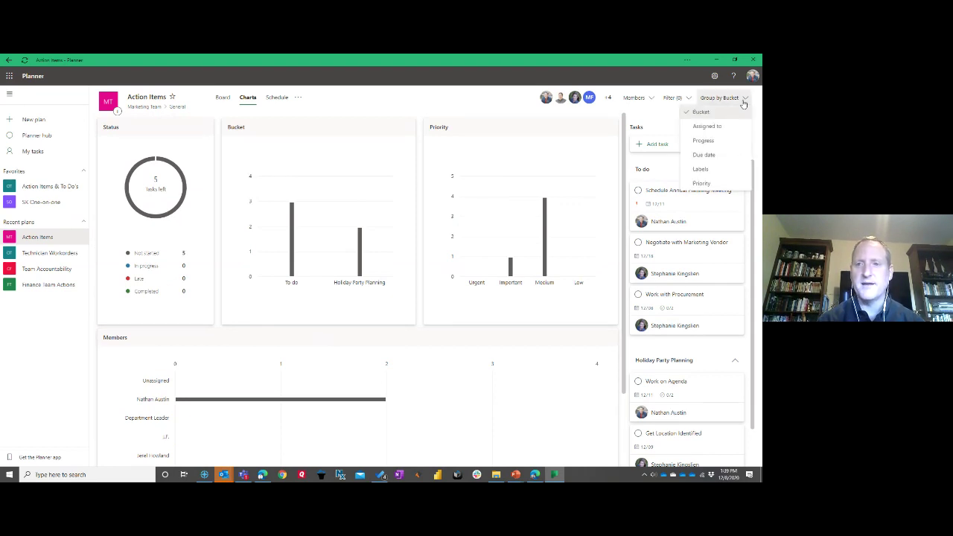
click(706, 155)
scroll(452, 411, down, 2)
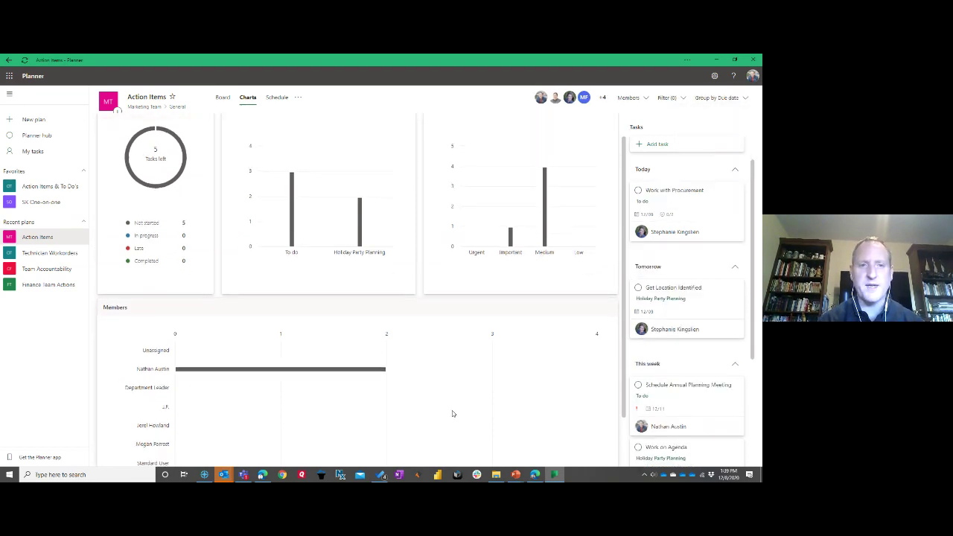
scroll(452, 411, up, 2)
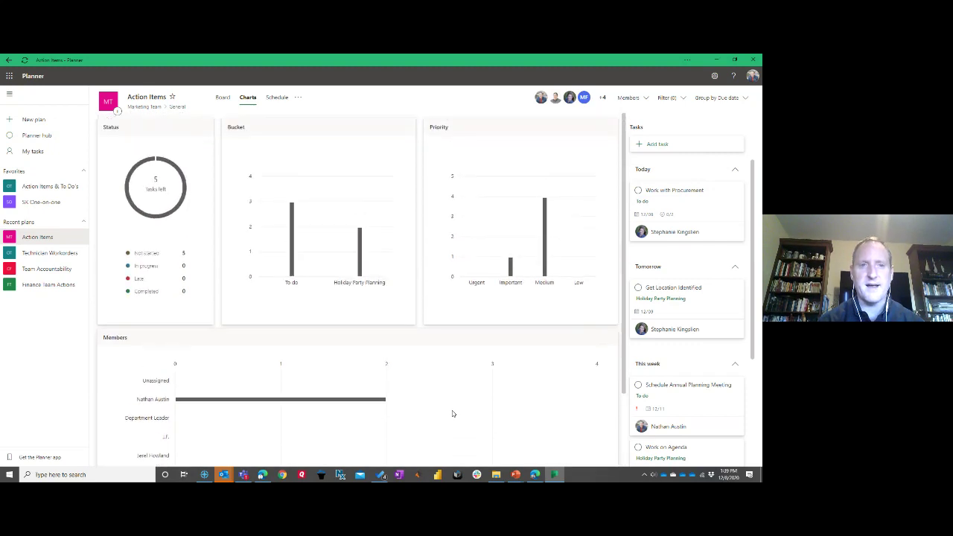
- View the plan's tasks on the monthly schedule and return to the board view
click(280, 99)
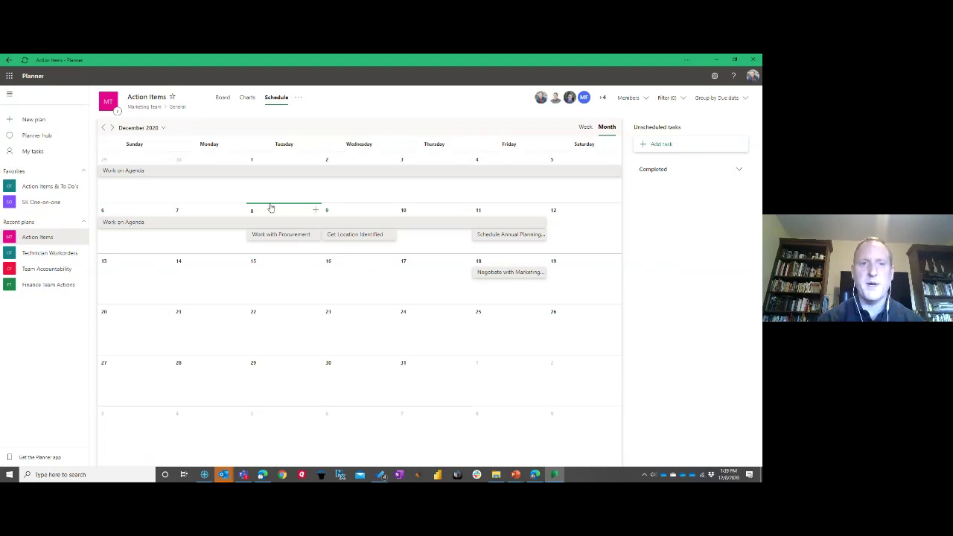
click(222, 97)
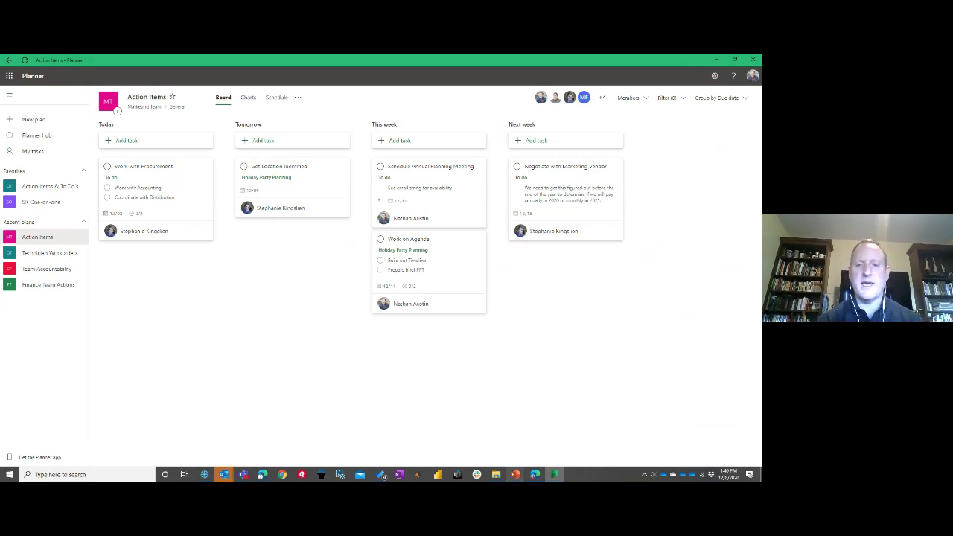
- Switch to To Do in Edge, locate the browser option for installing the site as an app, and return to Planner
mouse_move(560, 477)
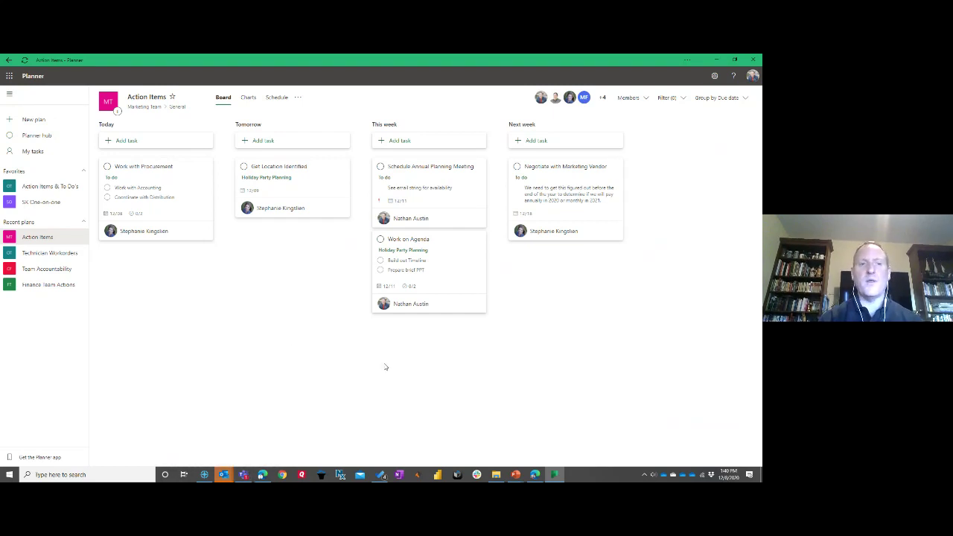
click(534, 475)
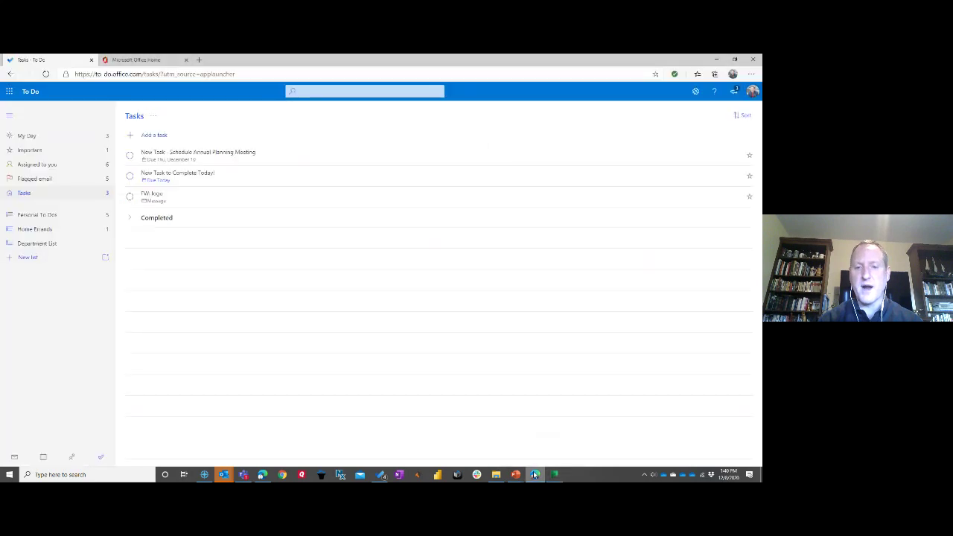
click(752, 75)
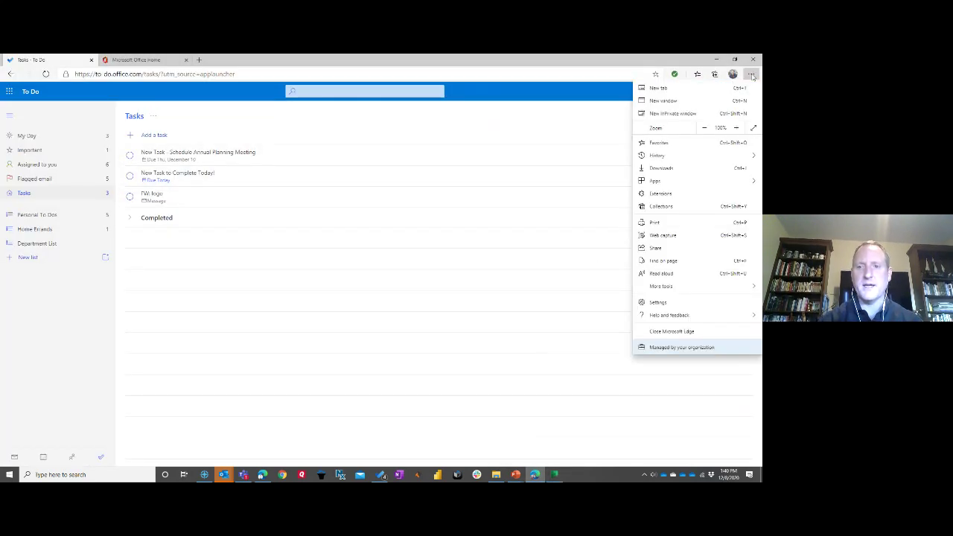
mouse_move(711, 179)
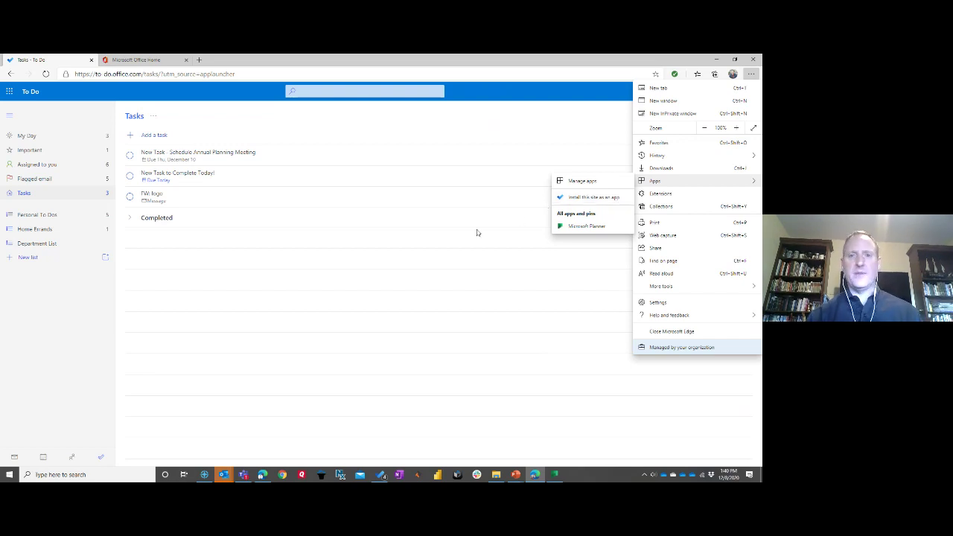
click(715, 59)
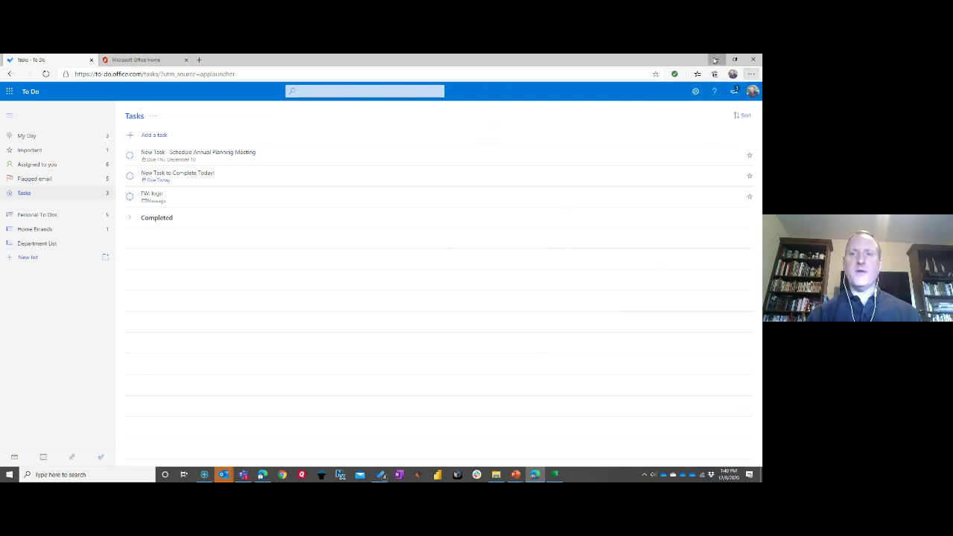
click(714, 60)
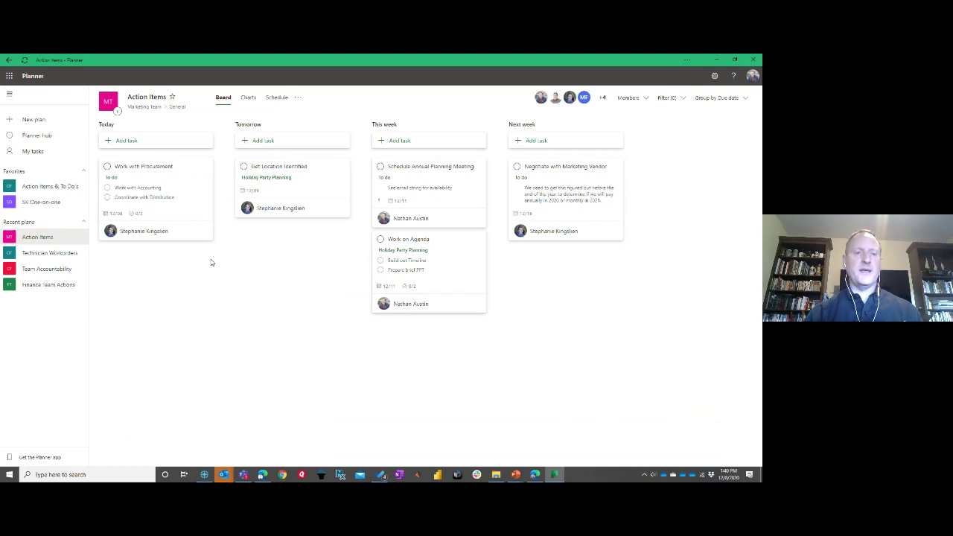
- Locate the options for adding My tasks and the Action Items plan to the Outlook calendar
click(33, 151)
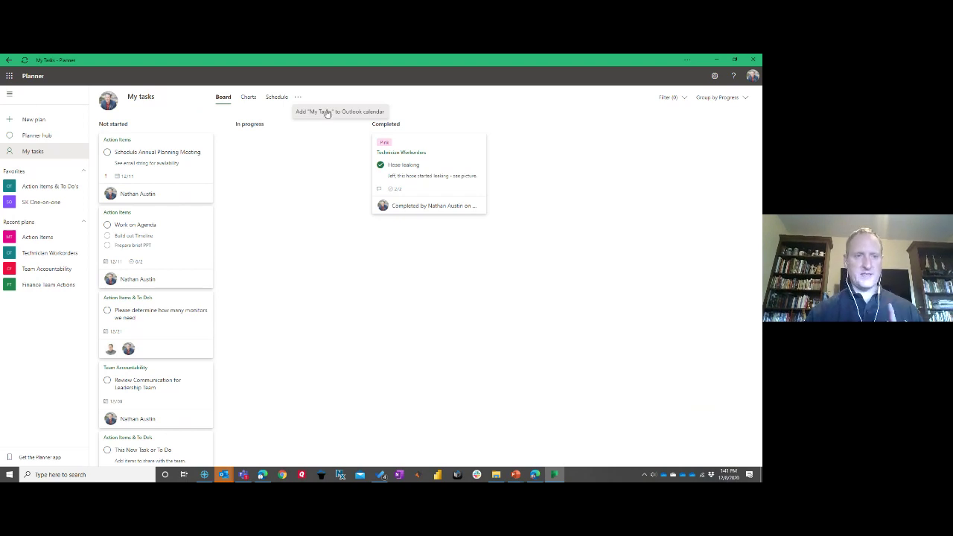
click(45, 236)
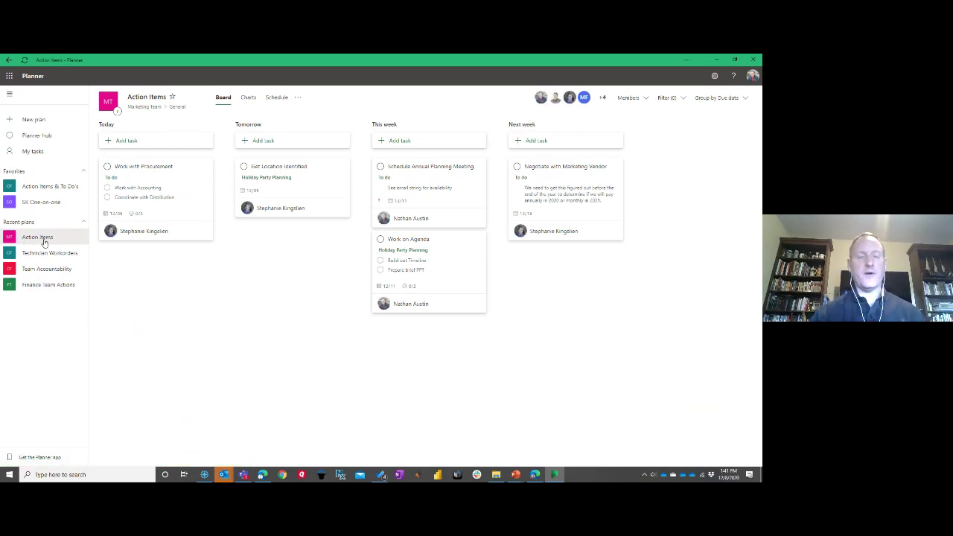
click(299, 98)
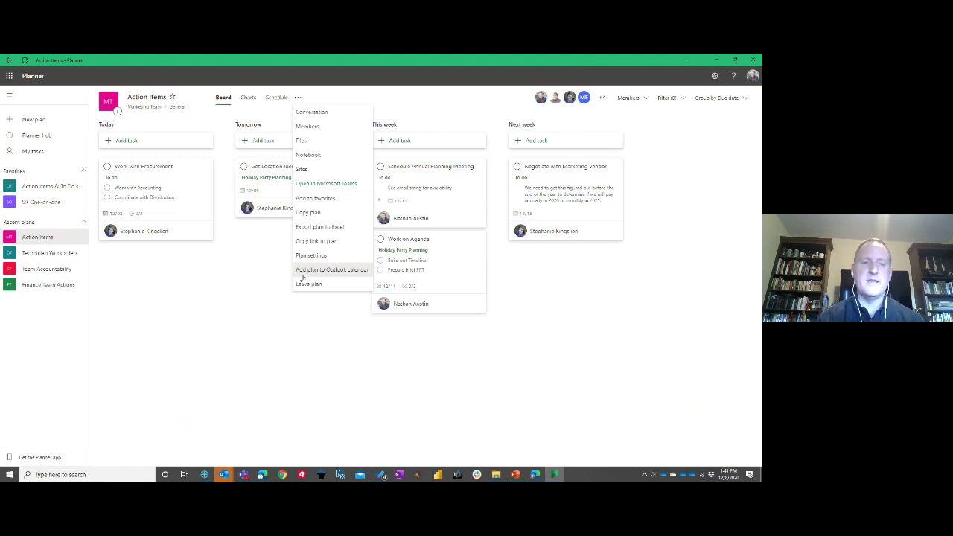
click(179, 322)
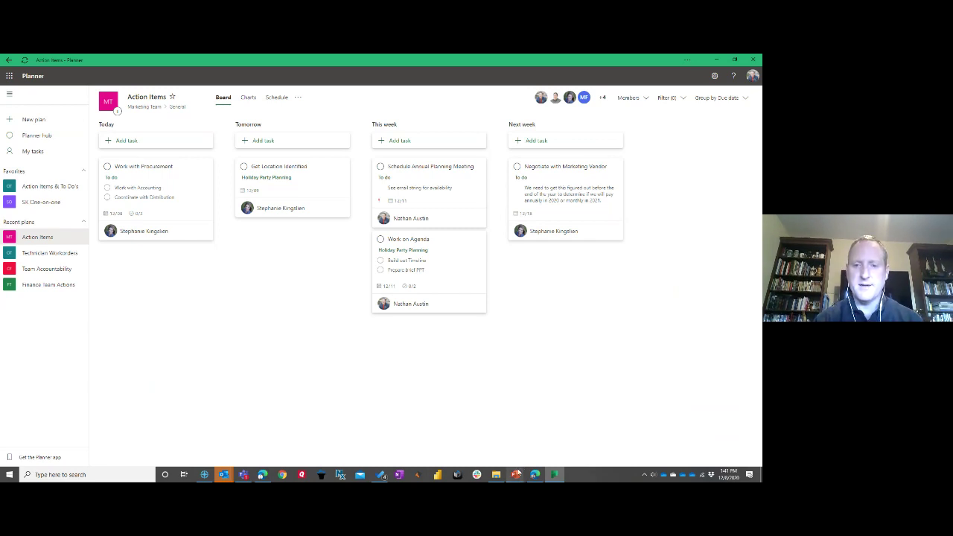
- Show the closing questions slide in PowerPoint, and switch to the Action Items board in Teams, dismissing the network quality notice
mouse_move(515, 474)
click(554, 436)
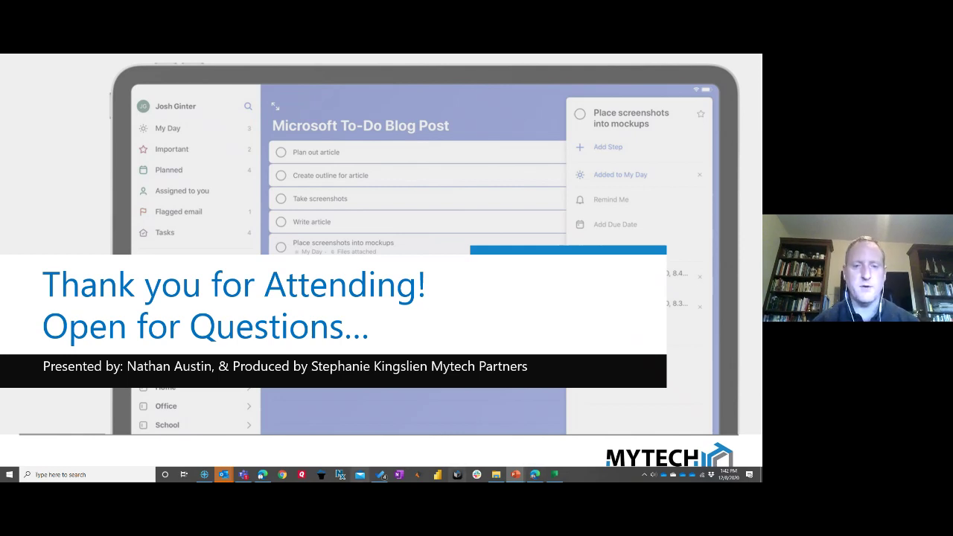
click(244, 474)
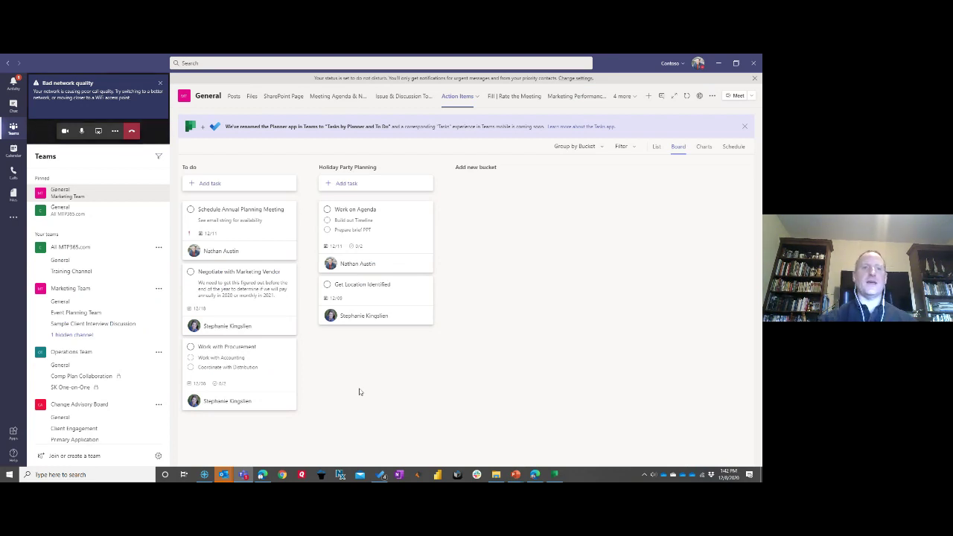
click(160, 83)
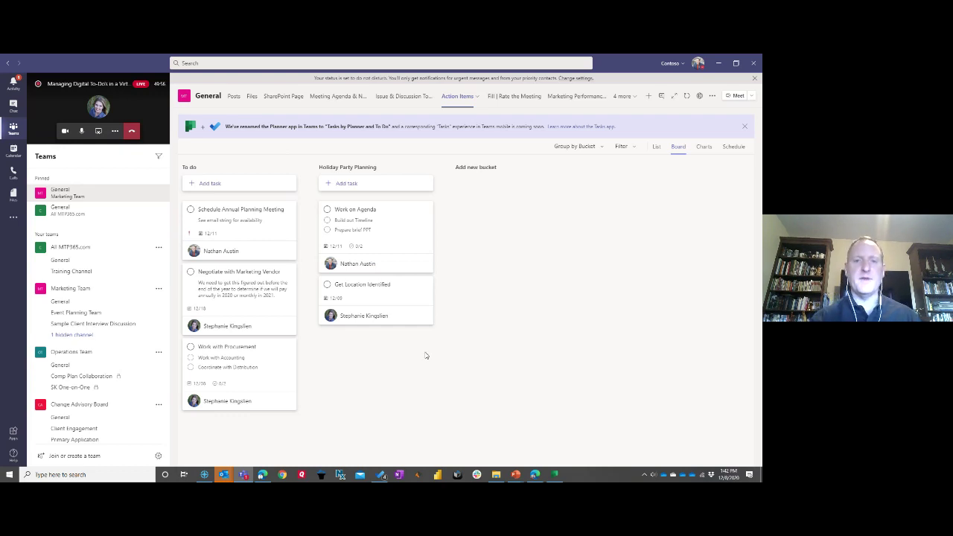
- Open the "Work on Agenda" task and assign two additional team members to it
click(388, 213)
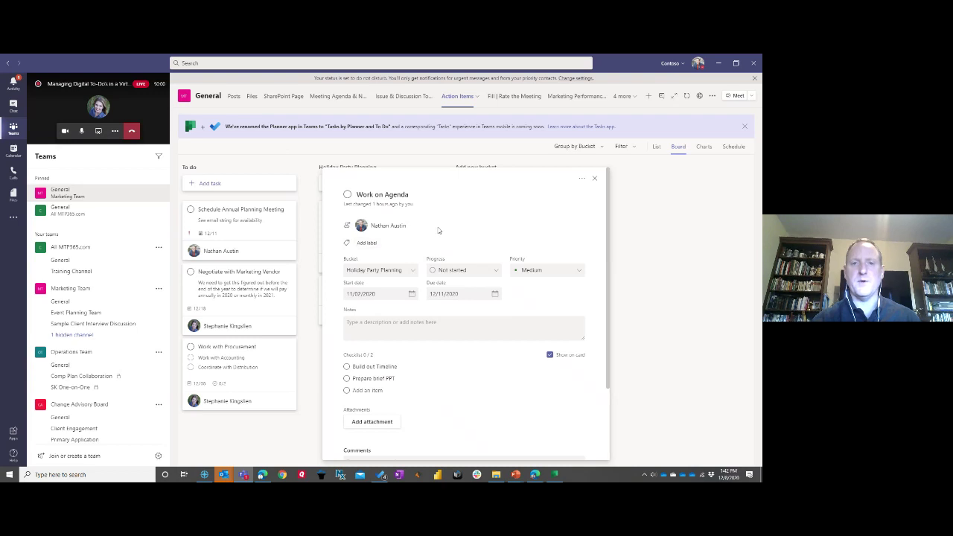
click(347, 224)
click(392, 316)
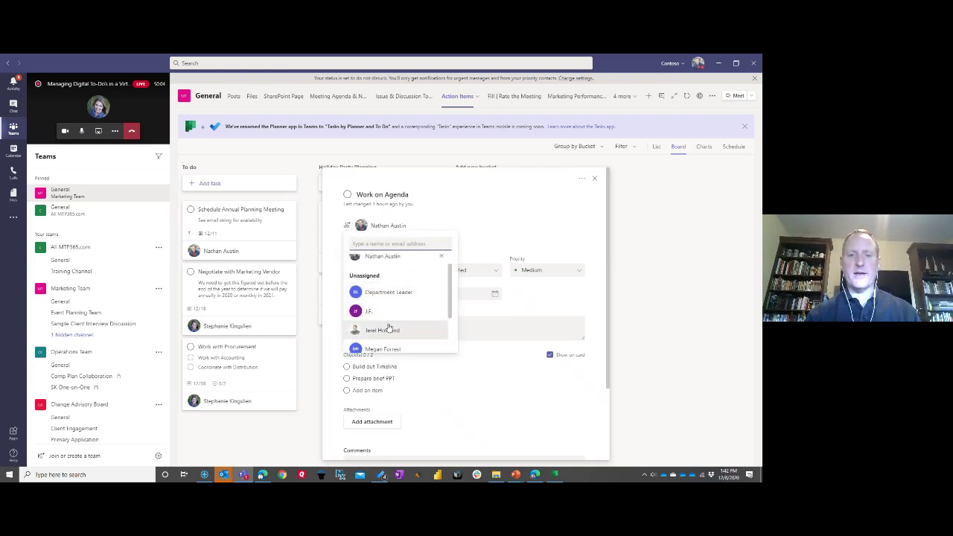
scroll(398, 325, down, 2)
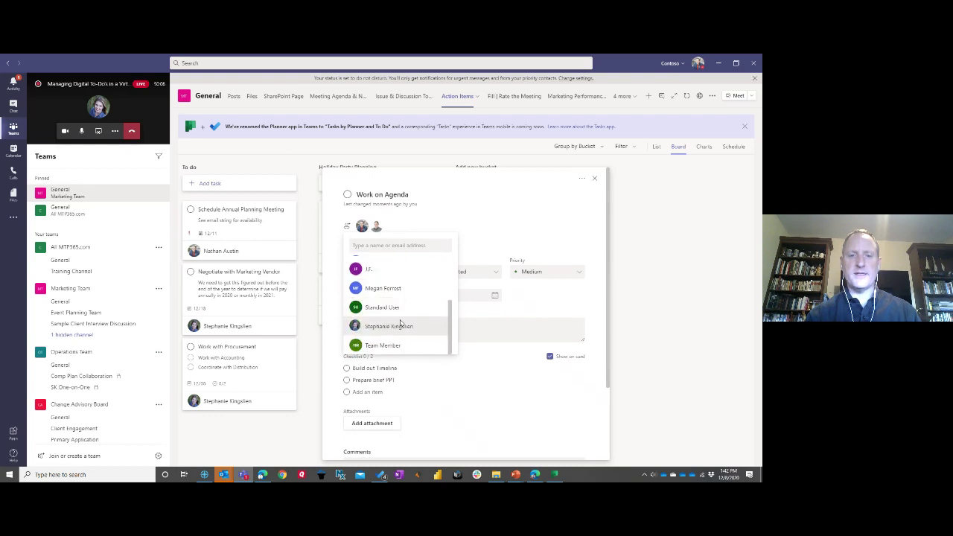
click(399, 325)
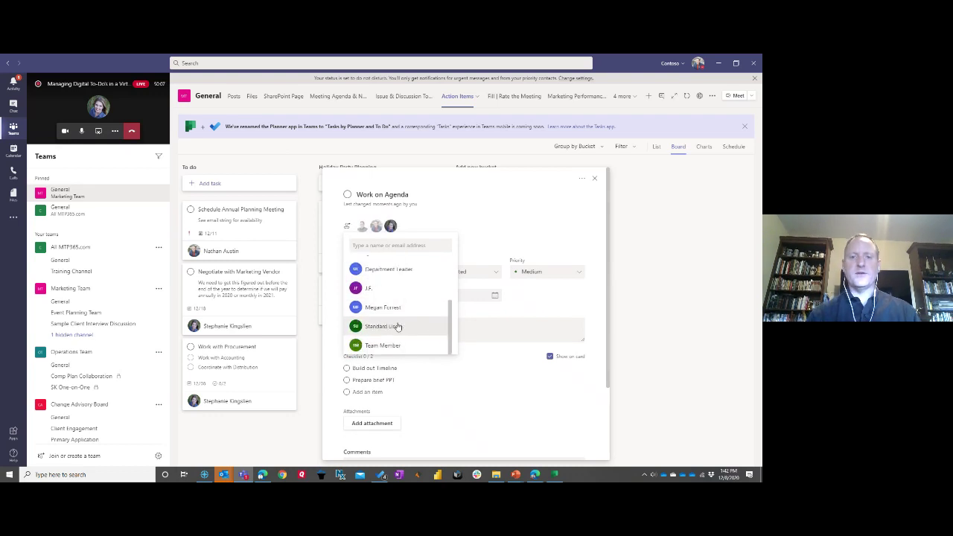
- Add the checklist items "JH - Please do this" and "SK - Please do that" to the "Work on Agenda" task
click(476, 328)
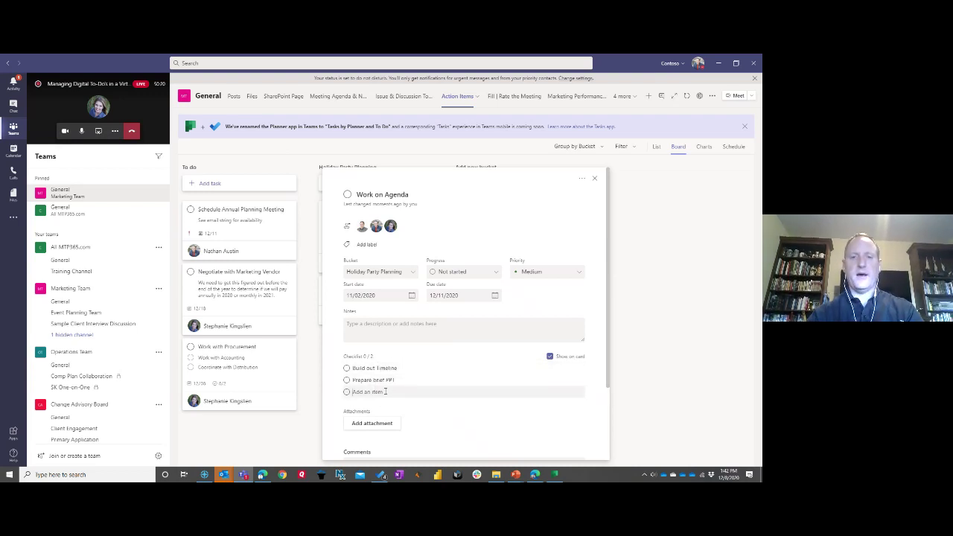
text(JH -)
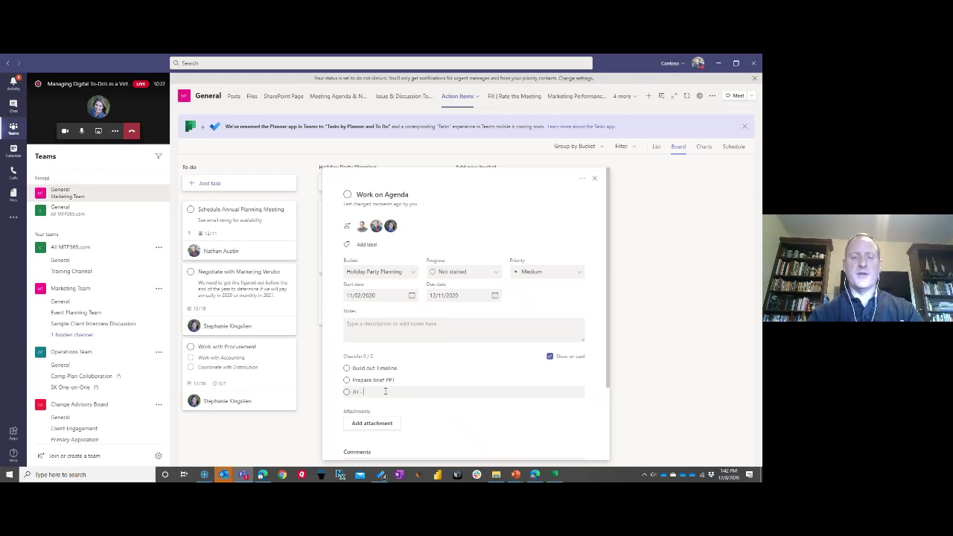
text( Please go thro)
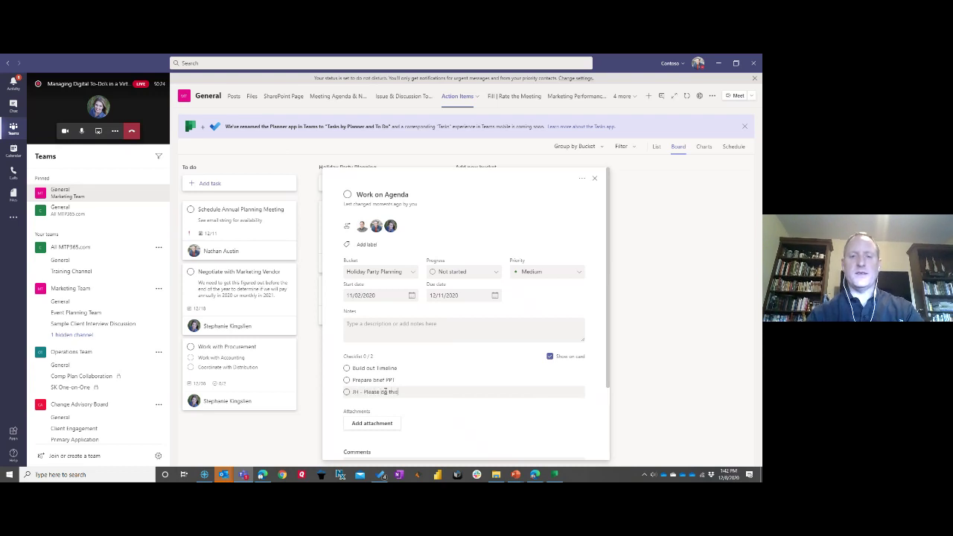
key(Return)
text(SK)
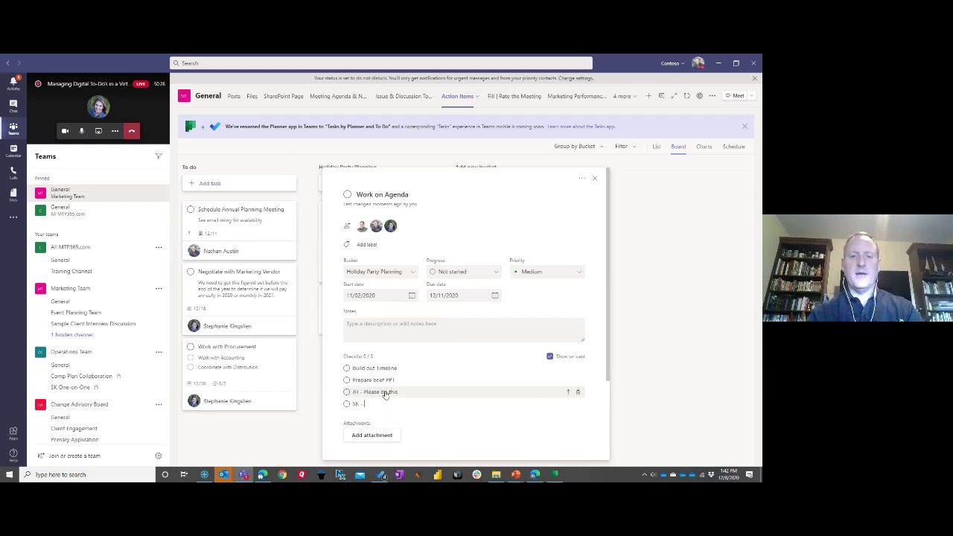
text( - Please do that)
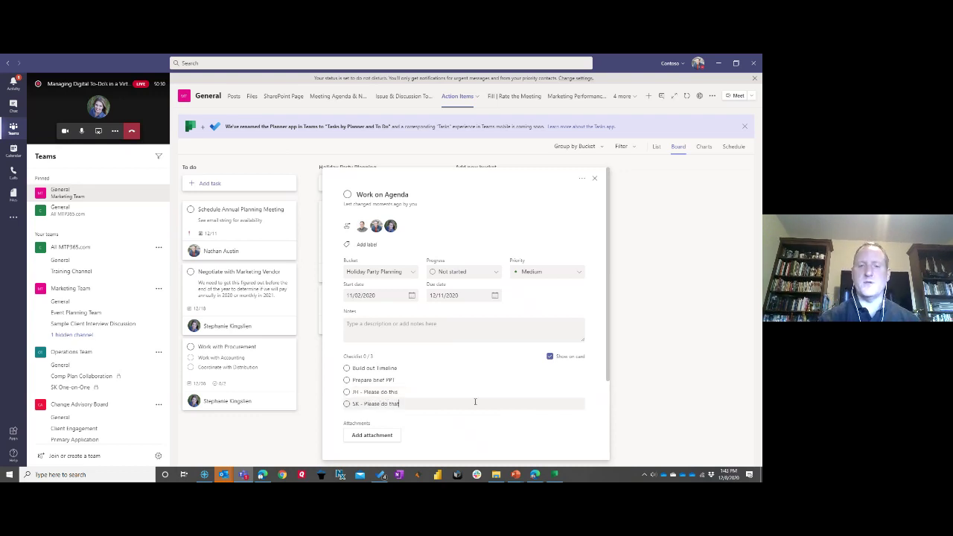
key(Return)
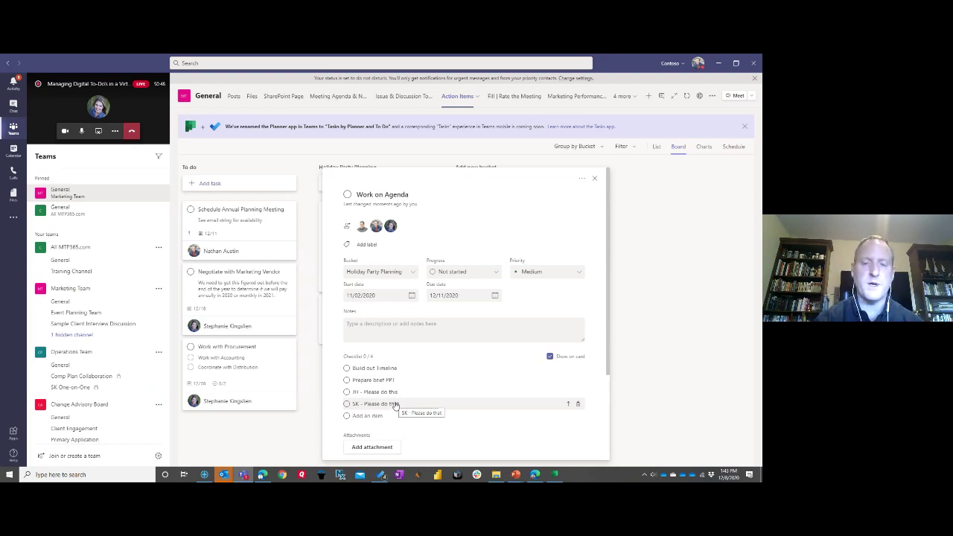
- Post the comment "Hey all, I just completed my part of the agenda - see attachments" on the "Work on Agenda" task
scroll(408, 406, down, 1)
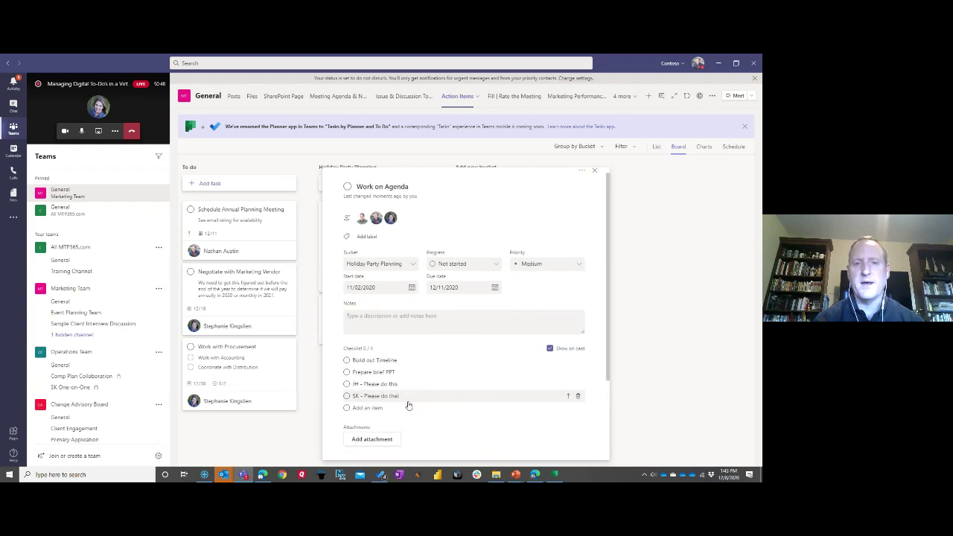
scroll(408, 406, down, 3)
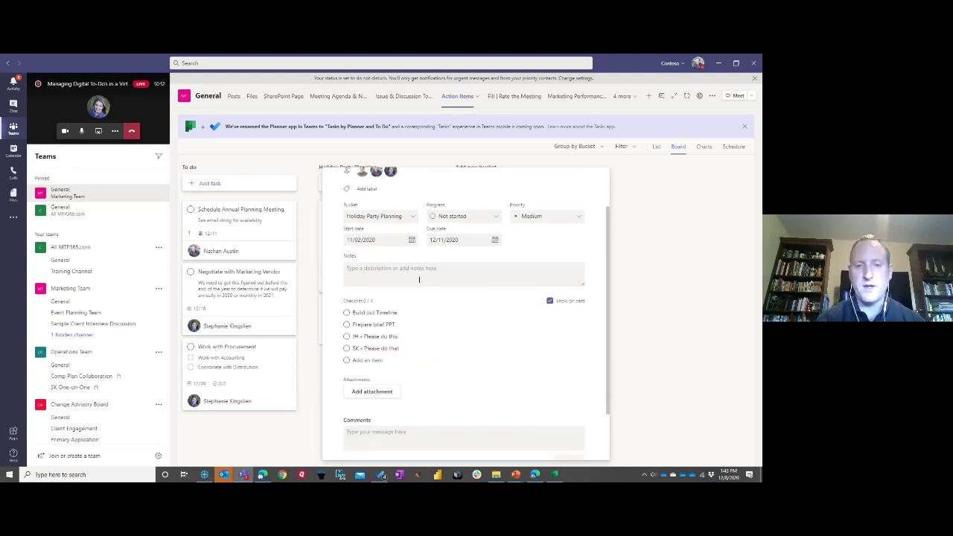
scroll(419, 279, down, 4)
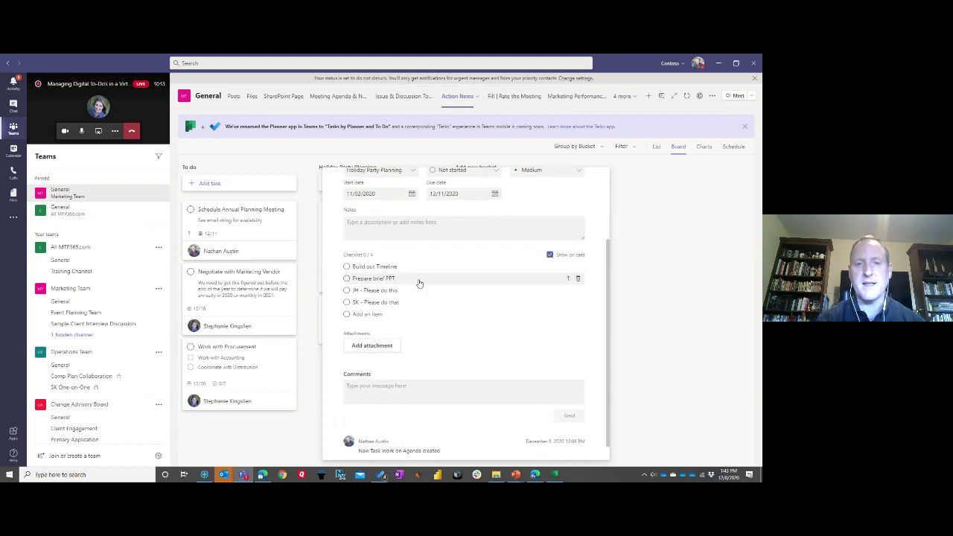
click(393, 380)
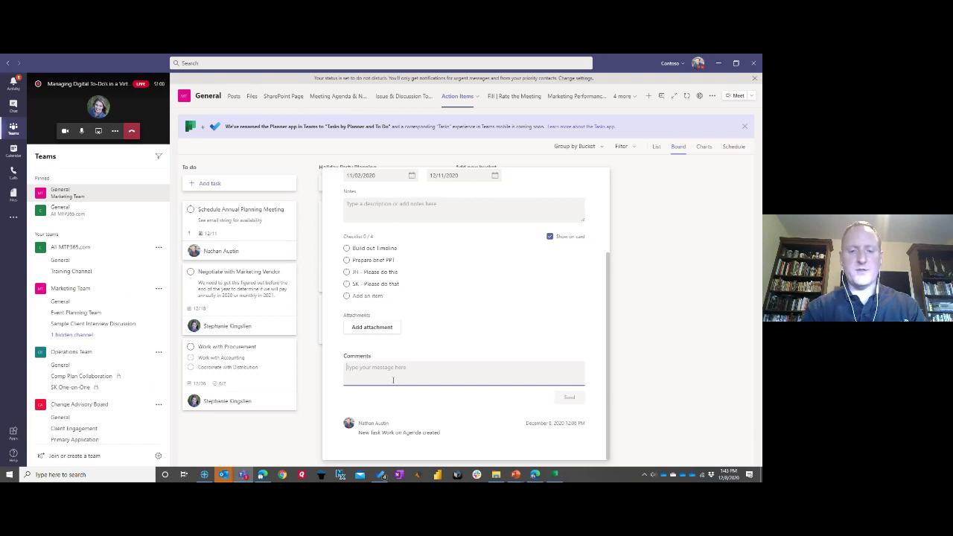
text(Hey al)
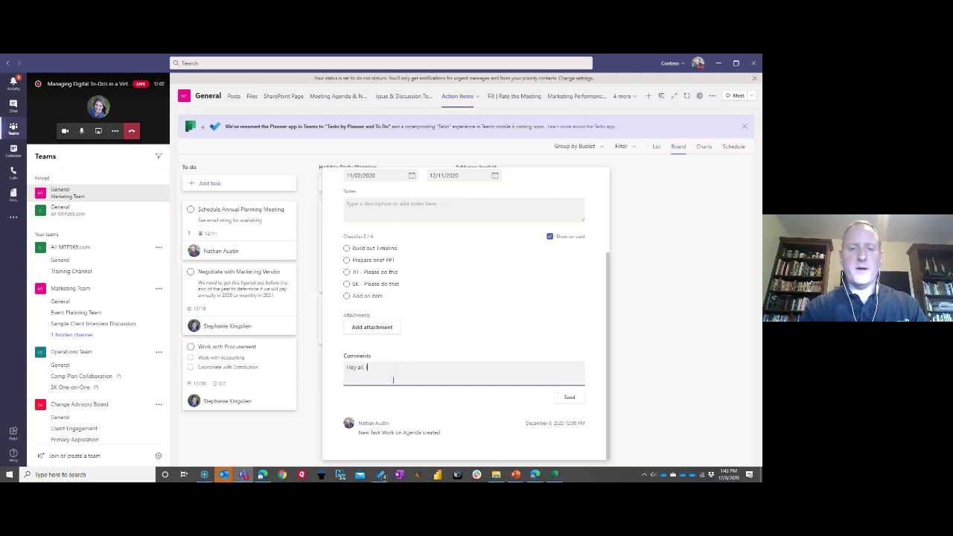
text(l, I just)
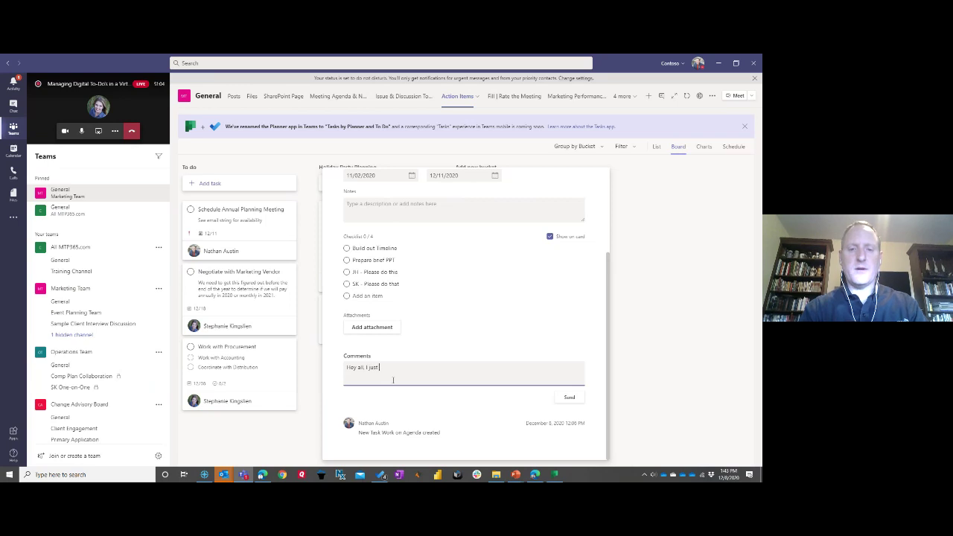
text( complete)
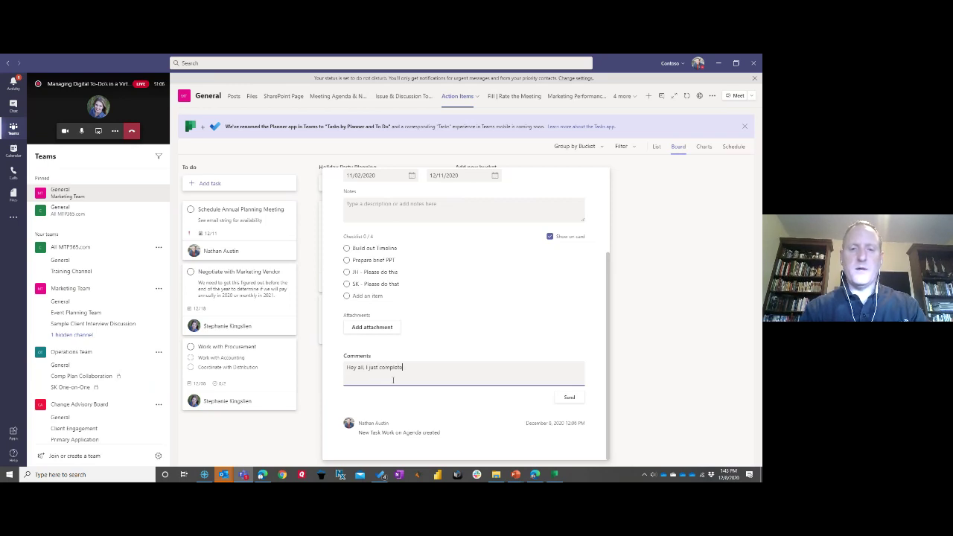
text(d my part of)
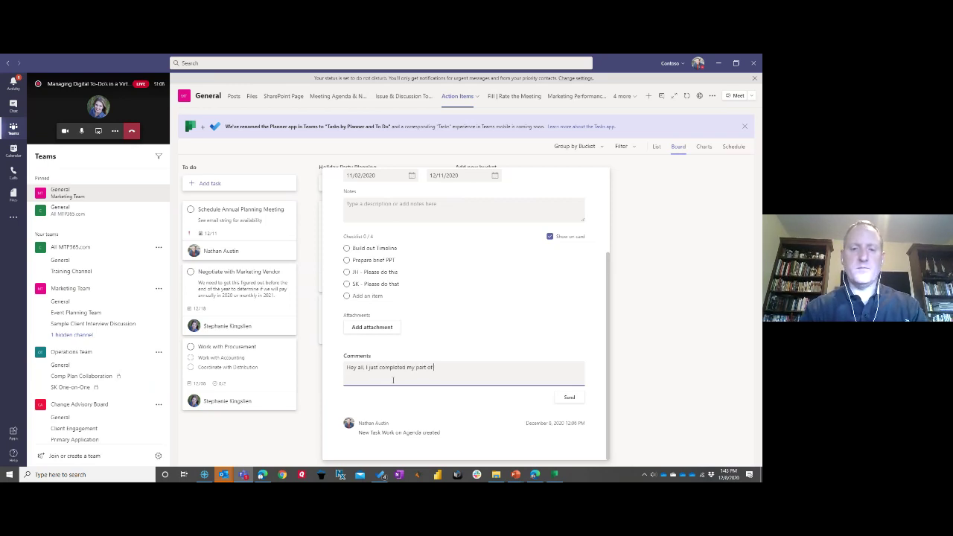
text( the agenda )
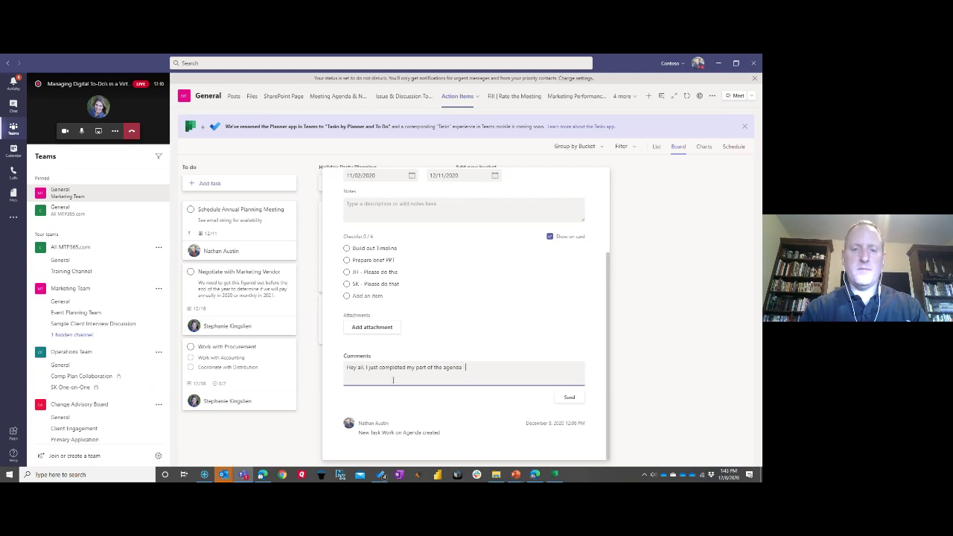
text(- so)
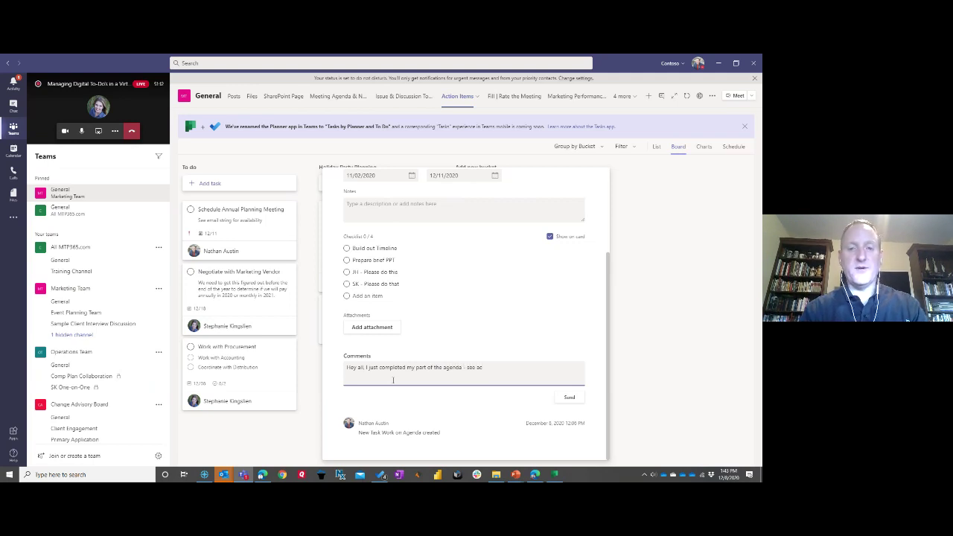
text(e attachments)
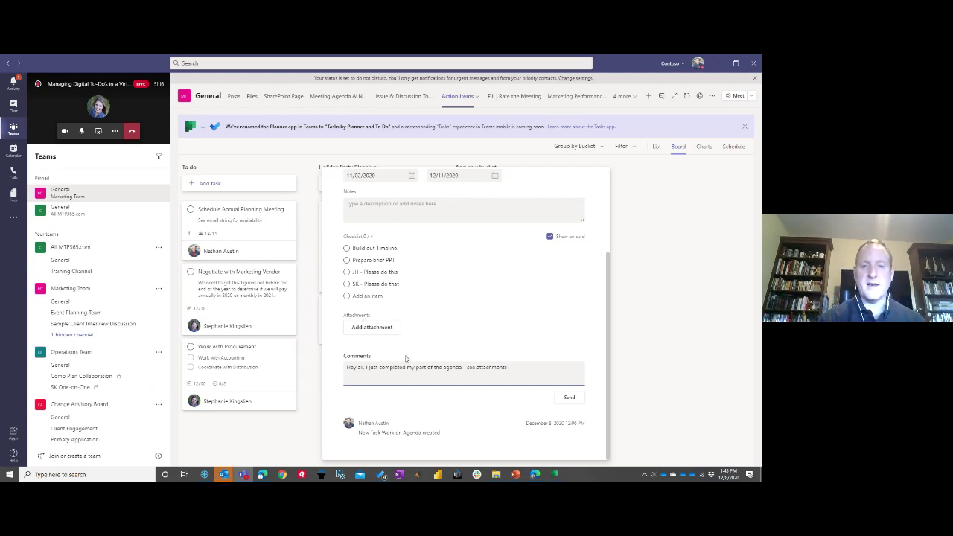
click(563, 399)
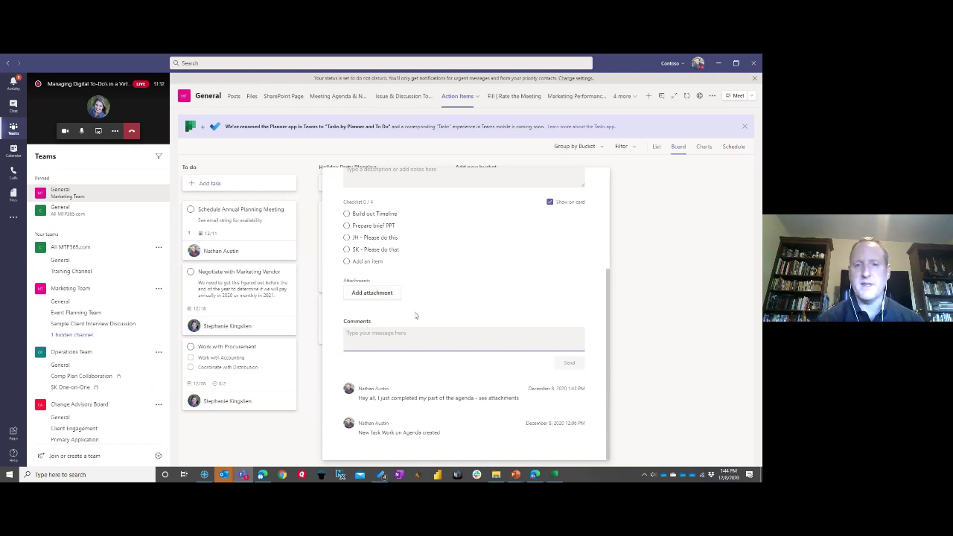
- Copy the "Work on Agenda" task within the Holiday Party Planning bucket, including description, checklist, attachments and labels, and close the original task
scroll(414, 350, up, 1)
scroll(415, 350, up, 3)
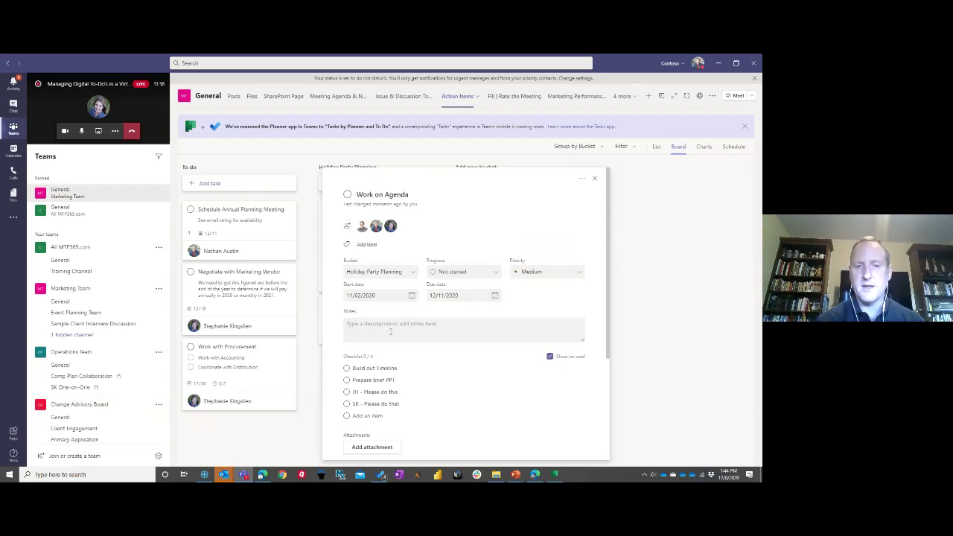
scroll(390, 331, down, 2)
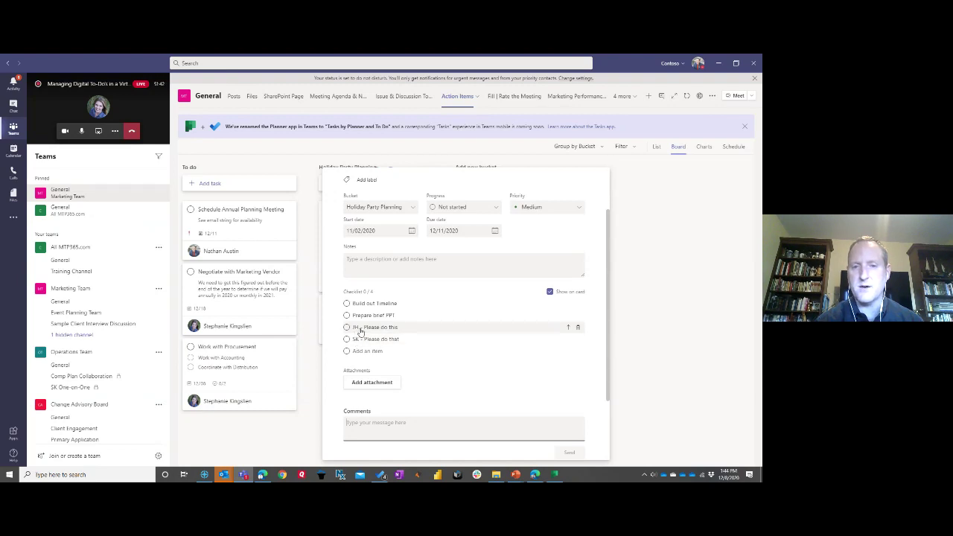
scroll(365, 350, down, 2)
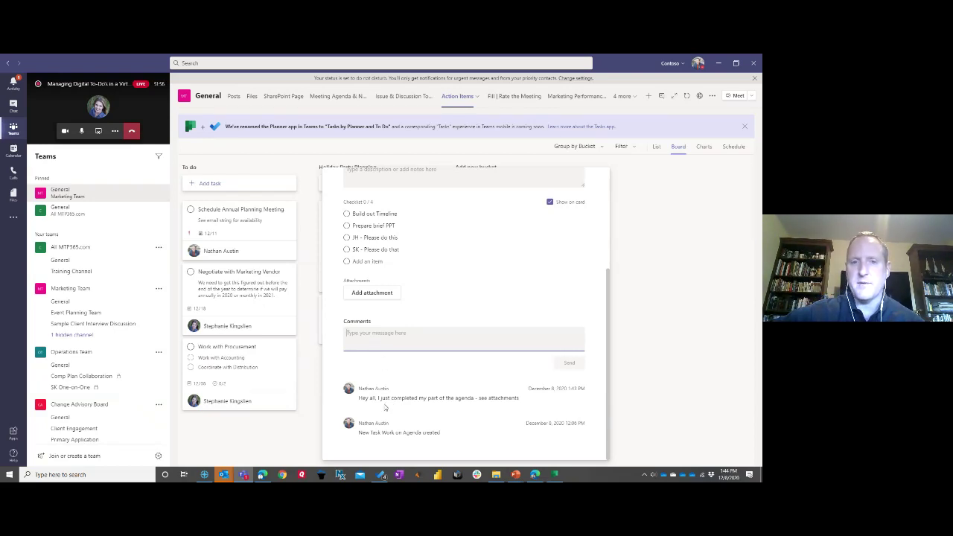
scroll(385, 407, up, 3)
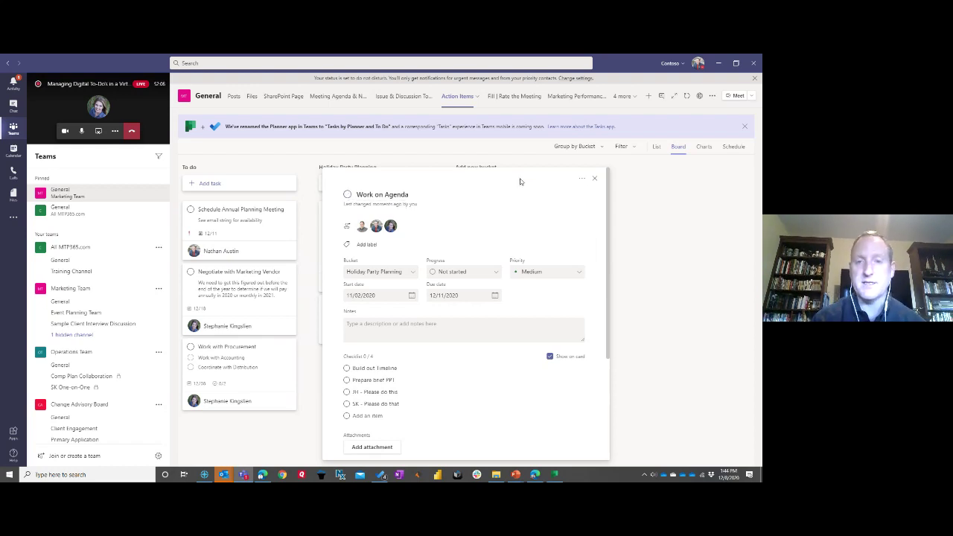
click(583, 182)
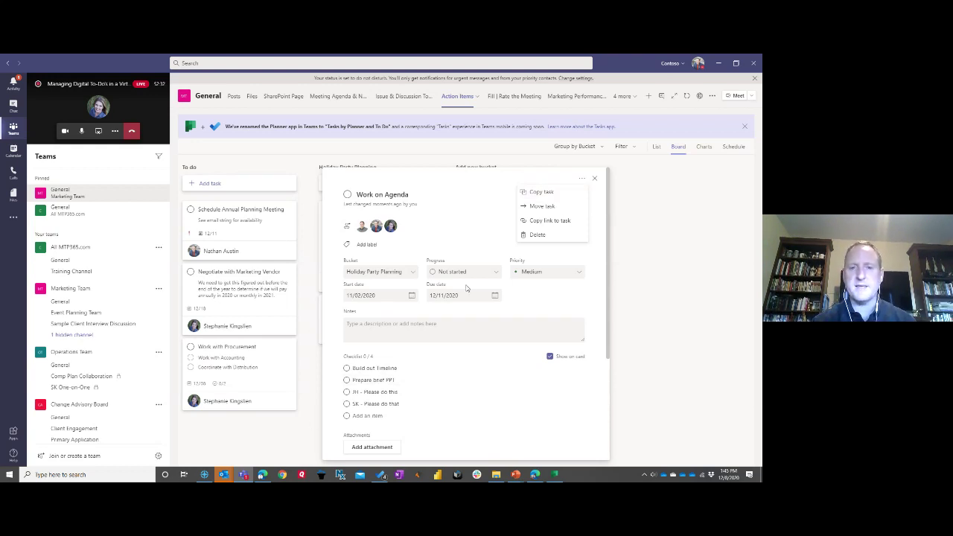
click(542, 195)
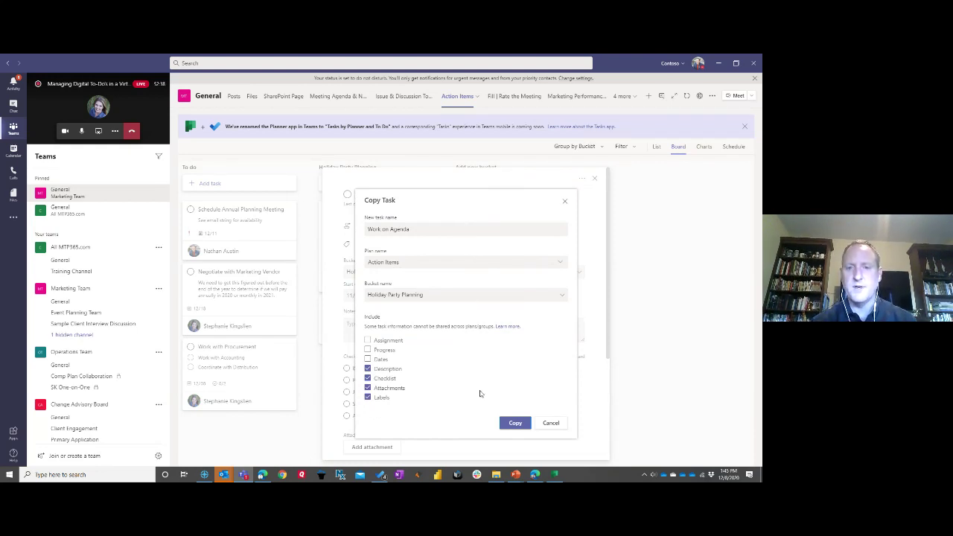
click(513, 422)
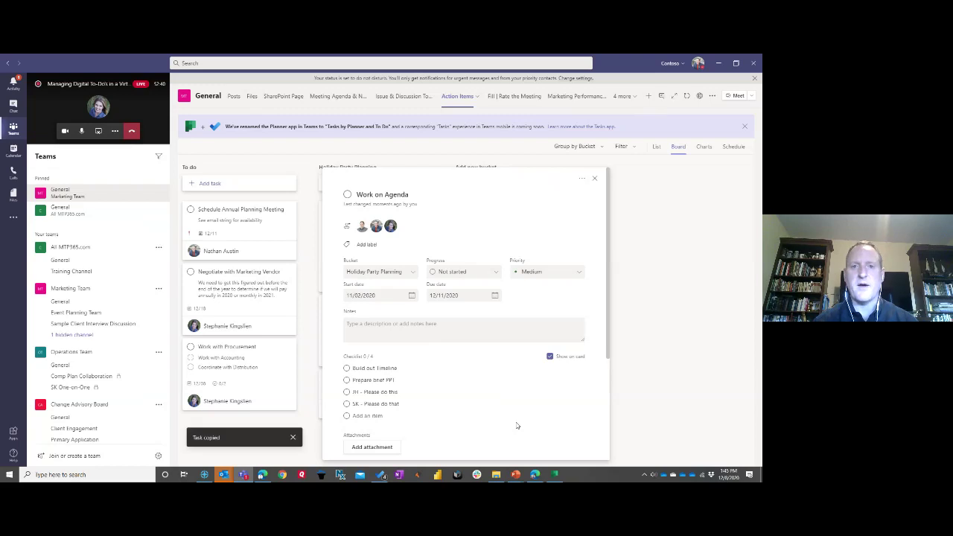
scroll(517, 426, down, 5)
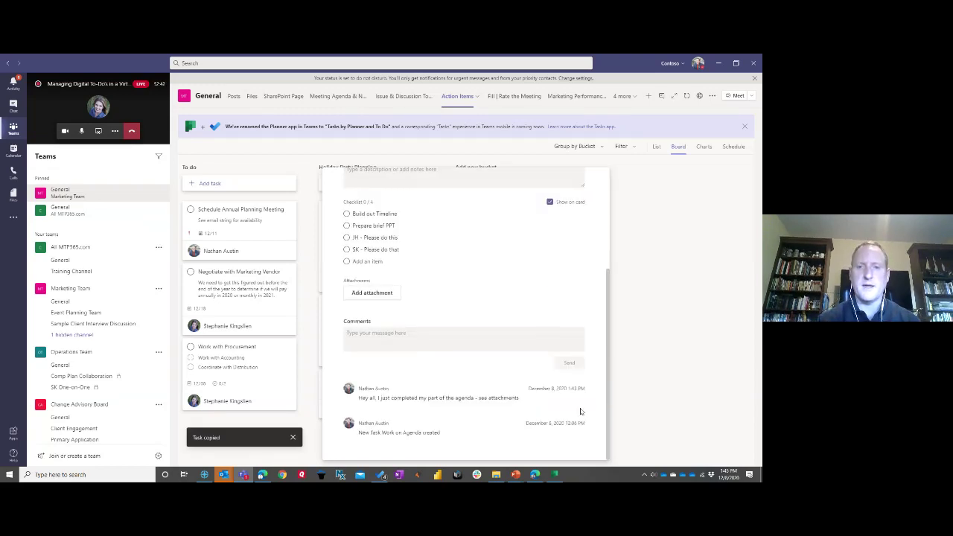
click(660, 401)
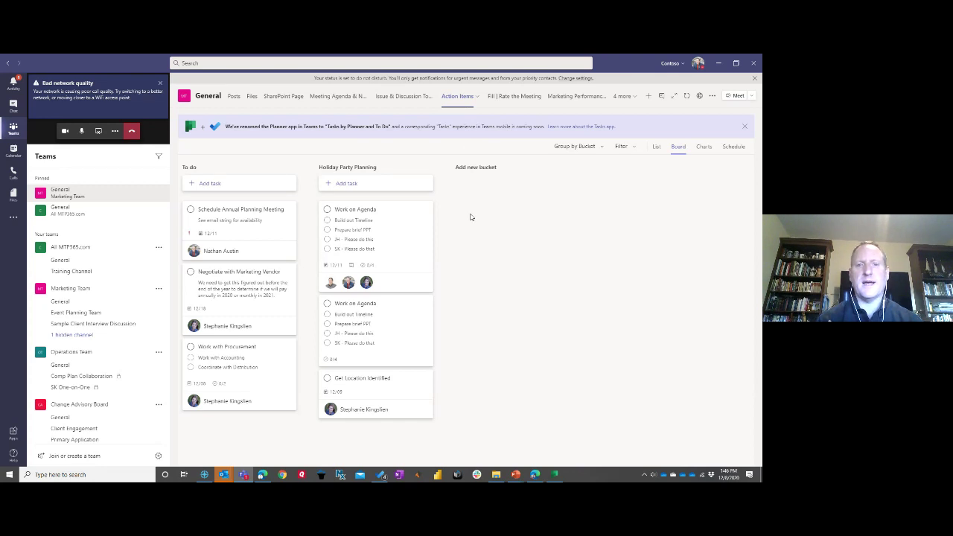
- Open the copied "Work on Agenda" task without assignees and start adding a link attachment to it
click(398, 323)
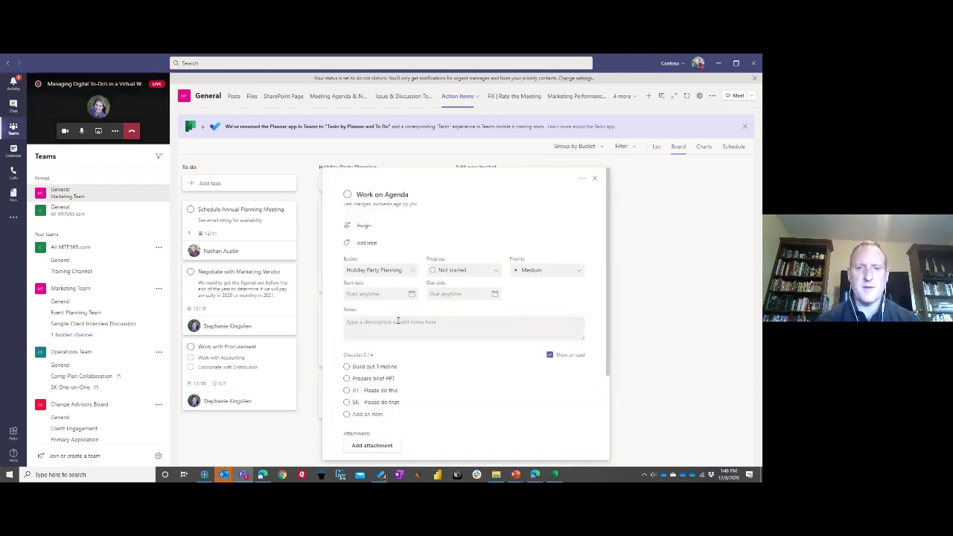
click(369, 448)
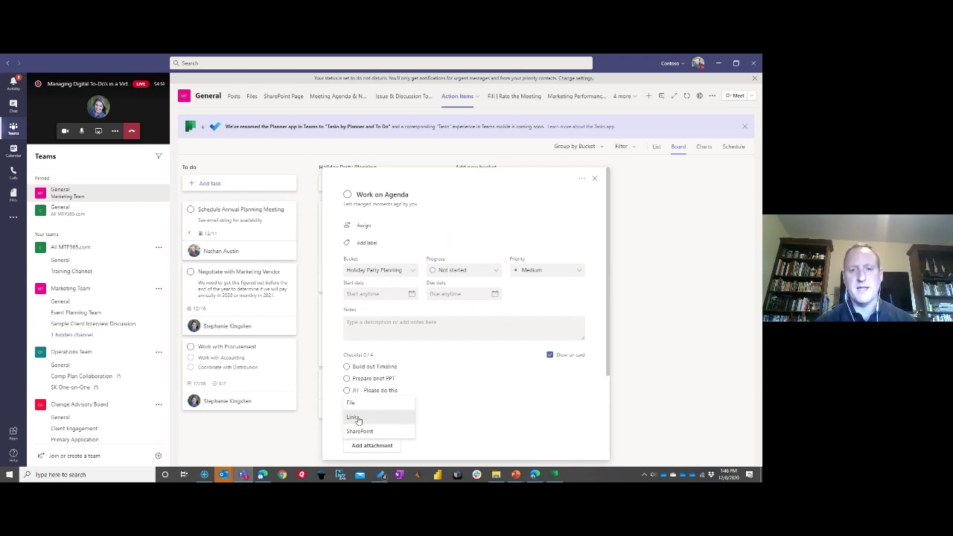
click(356, 418)
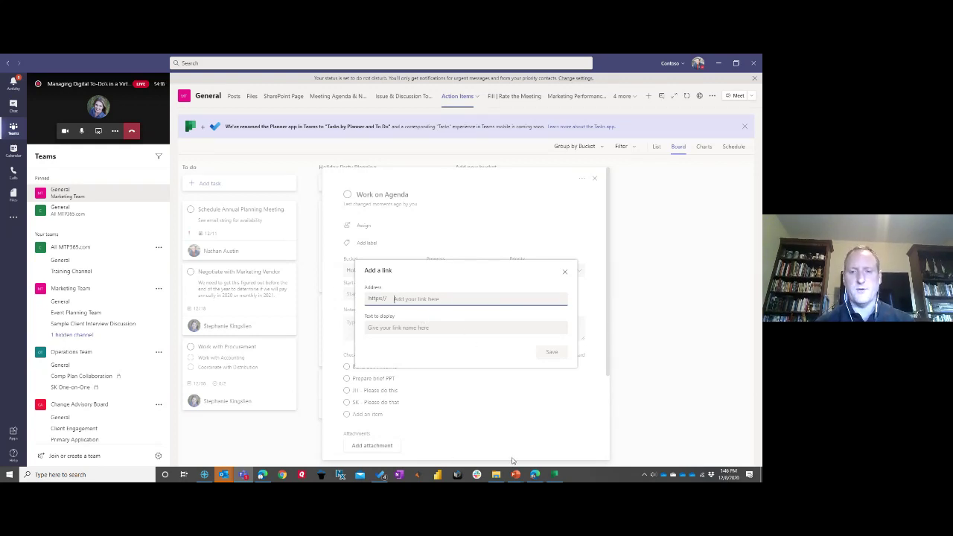
- Switch to the browser and open the Documents library of the Marketing Team site in SharePoint
click(534, 475)
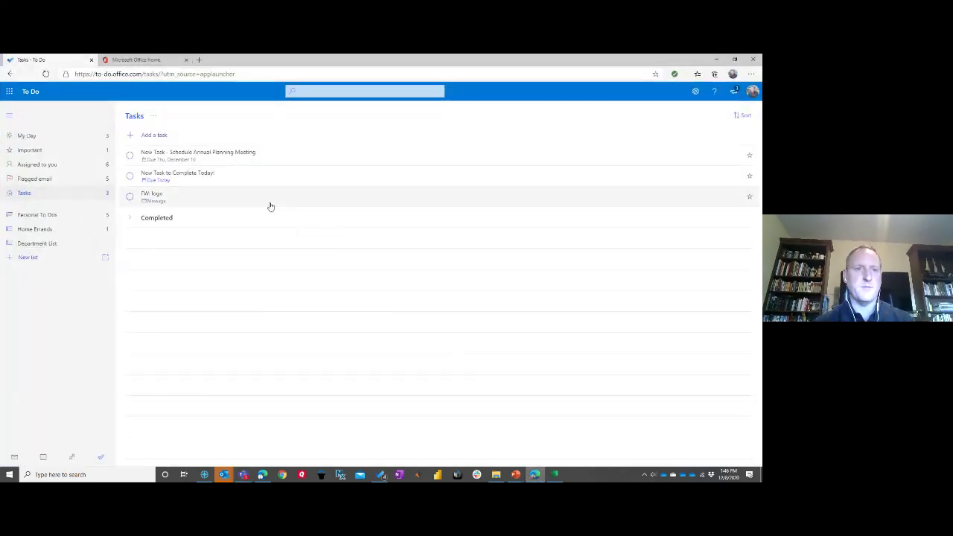
click(152, 63)
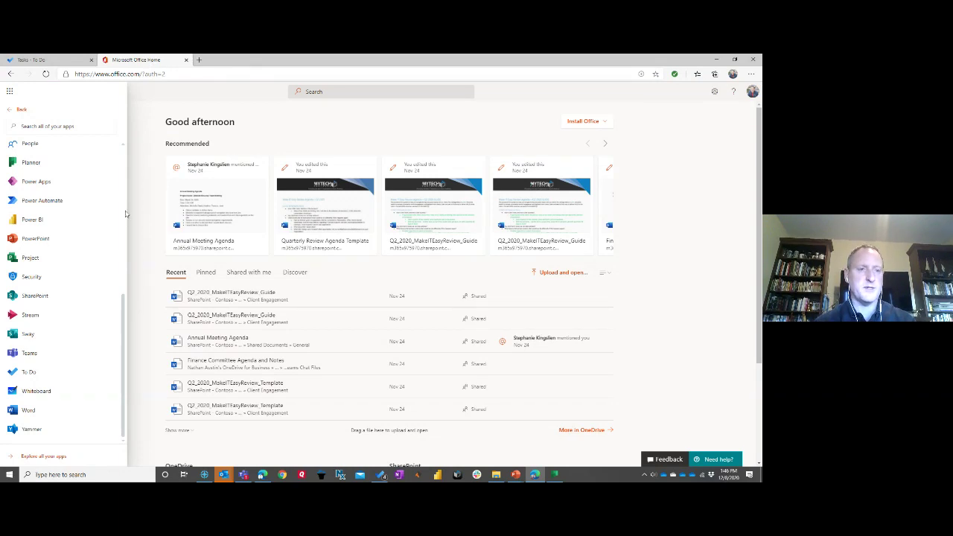
click(27, 297)
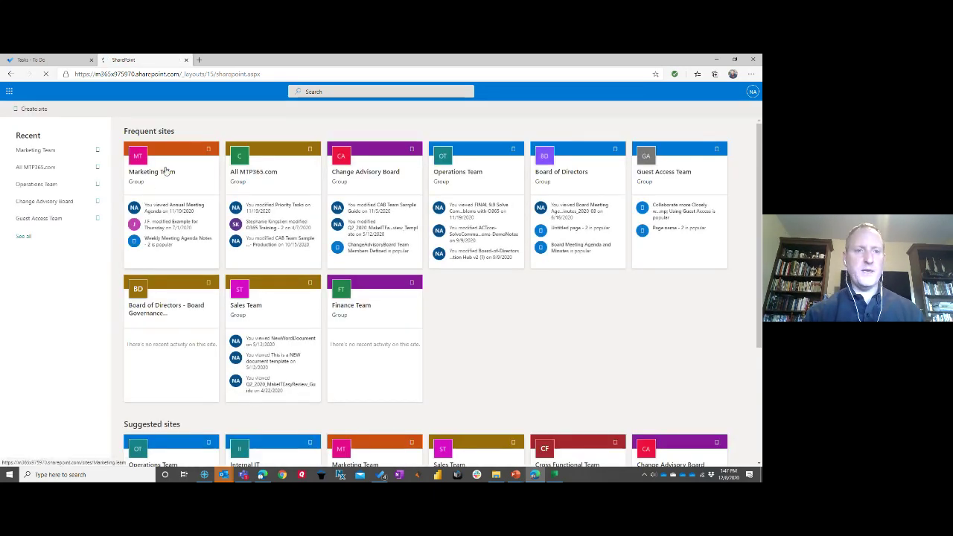
click(157, 180)
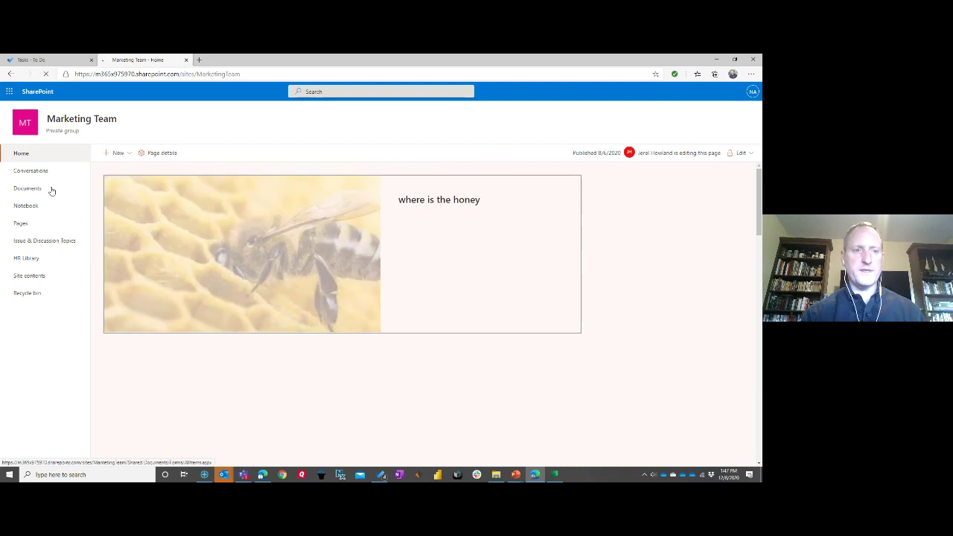
click(31, 189)
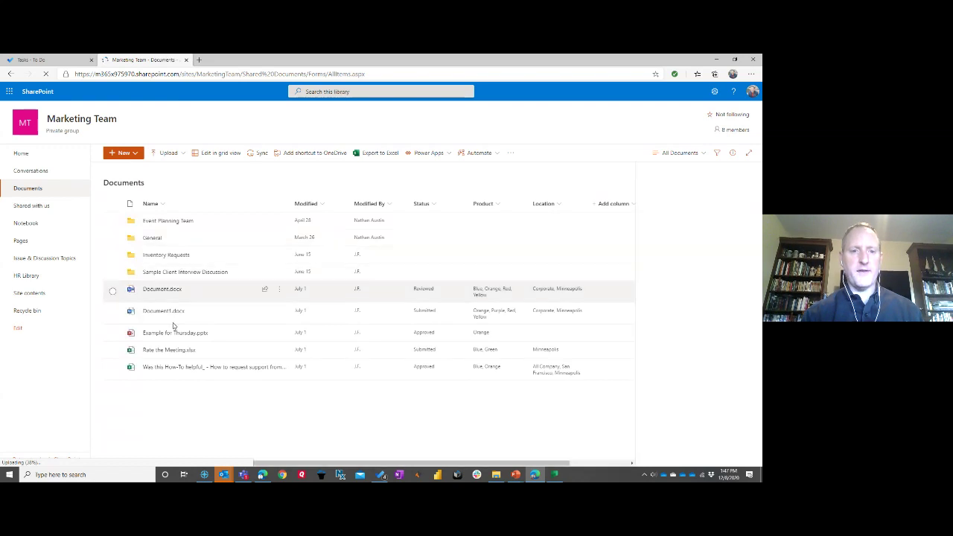
- Rename the file Document1.docx in the Marketing Team library to "Holiday Agenda"
mouse_move(191, 313)
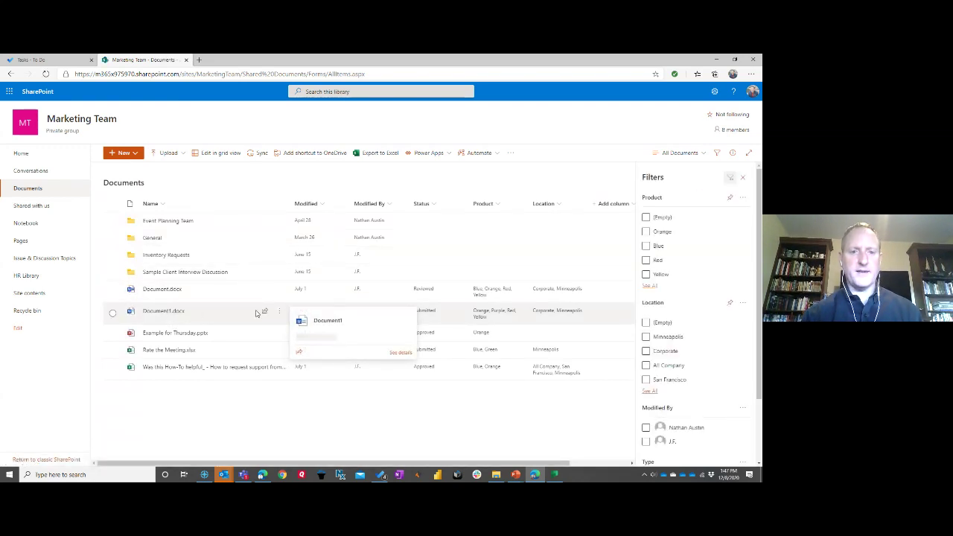
click(280, 312)
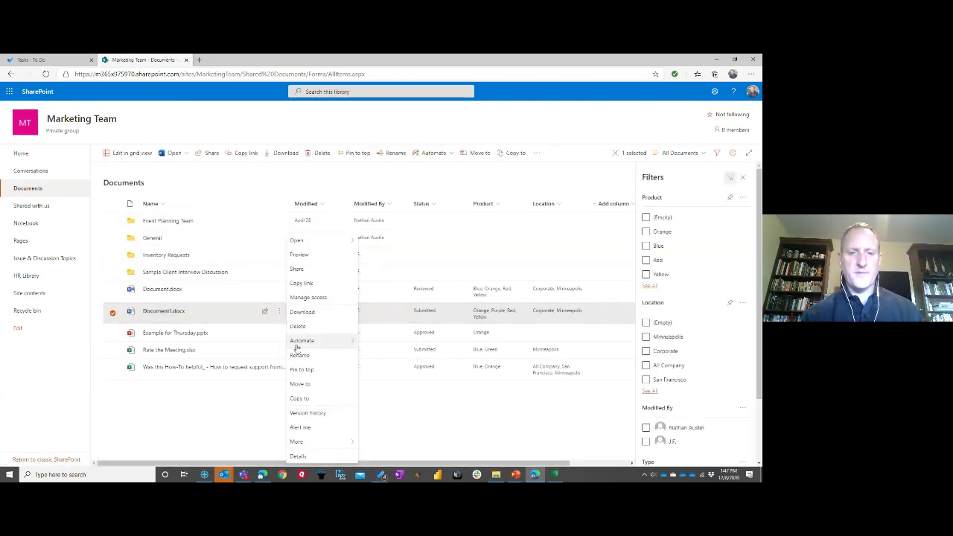
click(300, 355)
text(A)
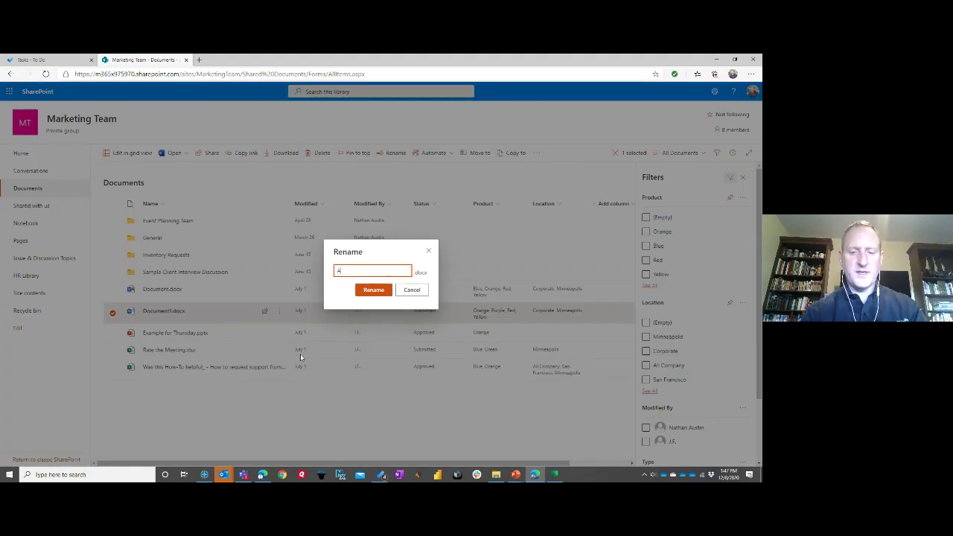
text(p)
key(BackSpace)
text(Holi)
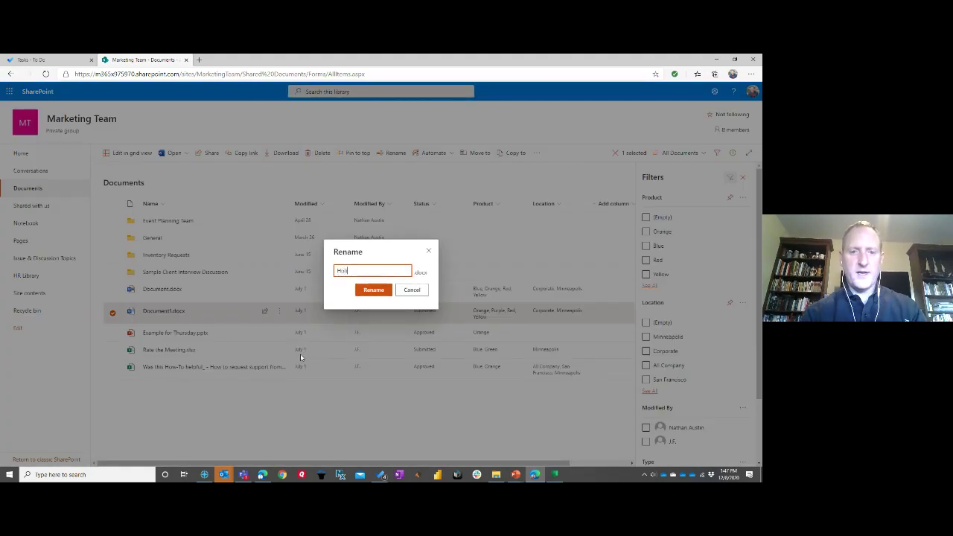
text(day Approval)
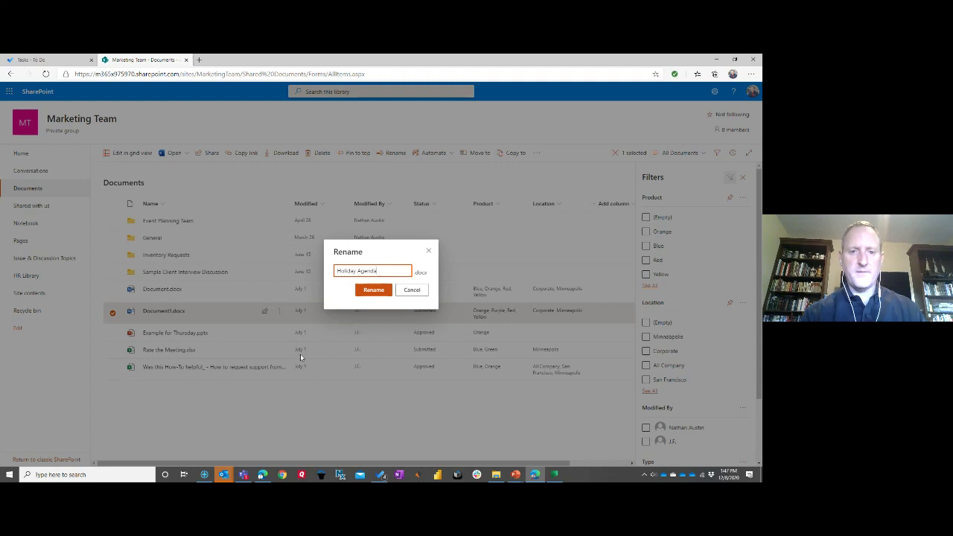
key(Return)
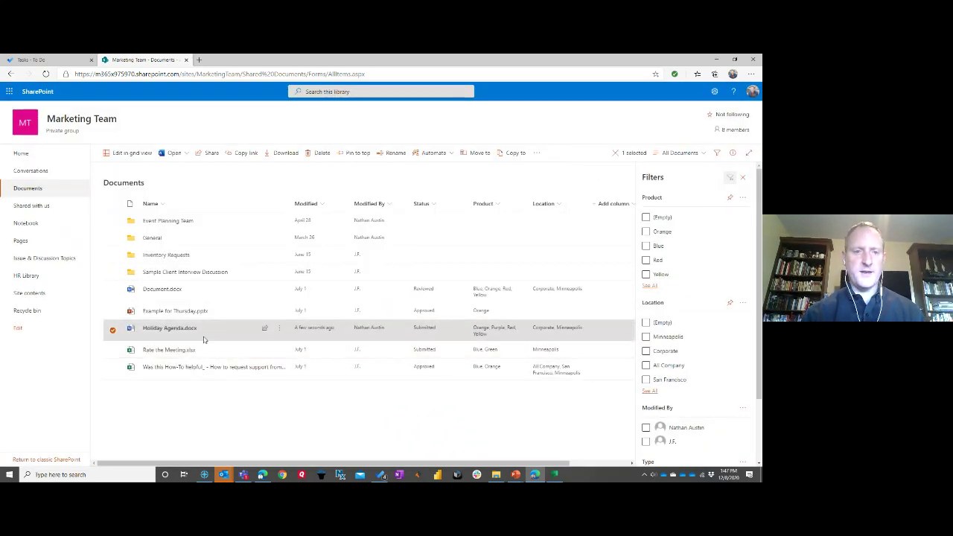
- Copy the sharing link of Holiday Agenda.docx in the Marketing Team document library
click(280, 329)
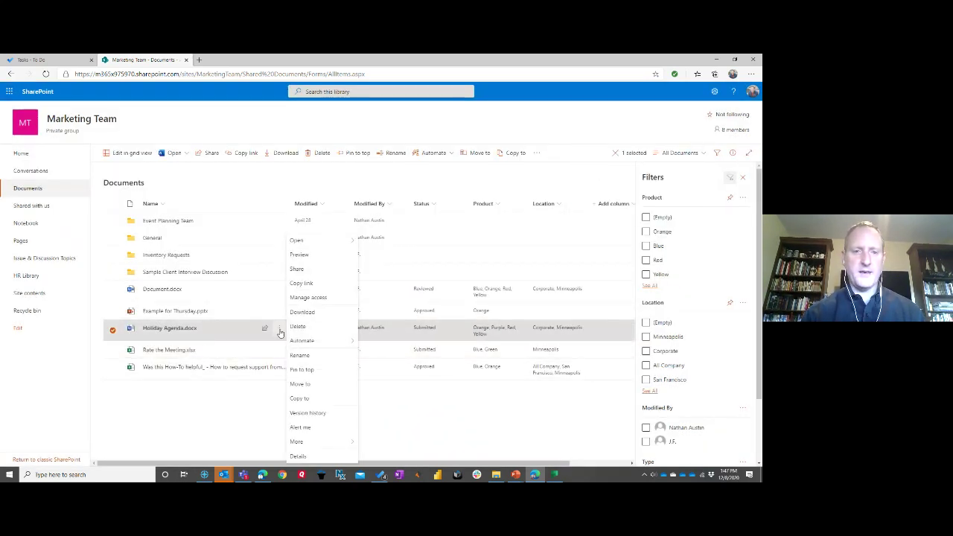
click(300, 283)
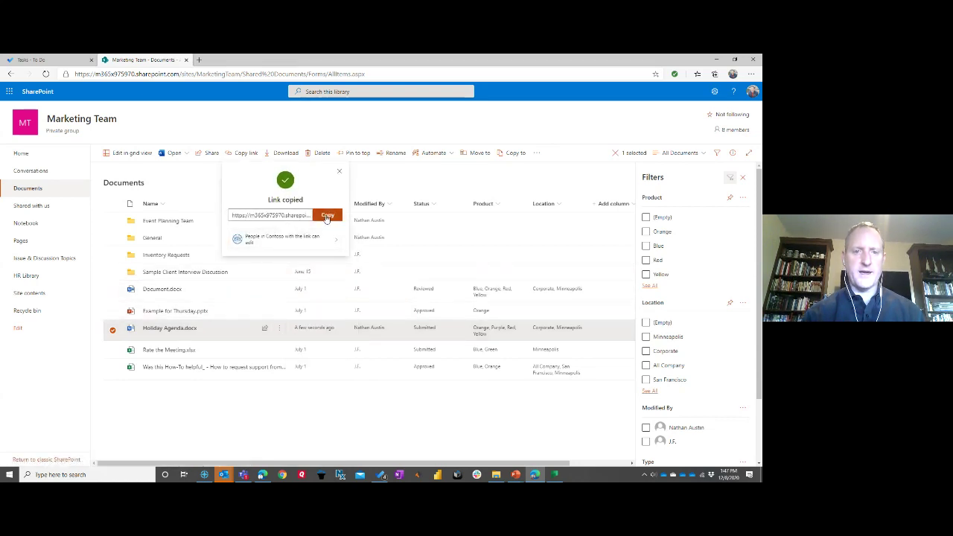
click(326, 218)
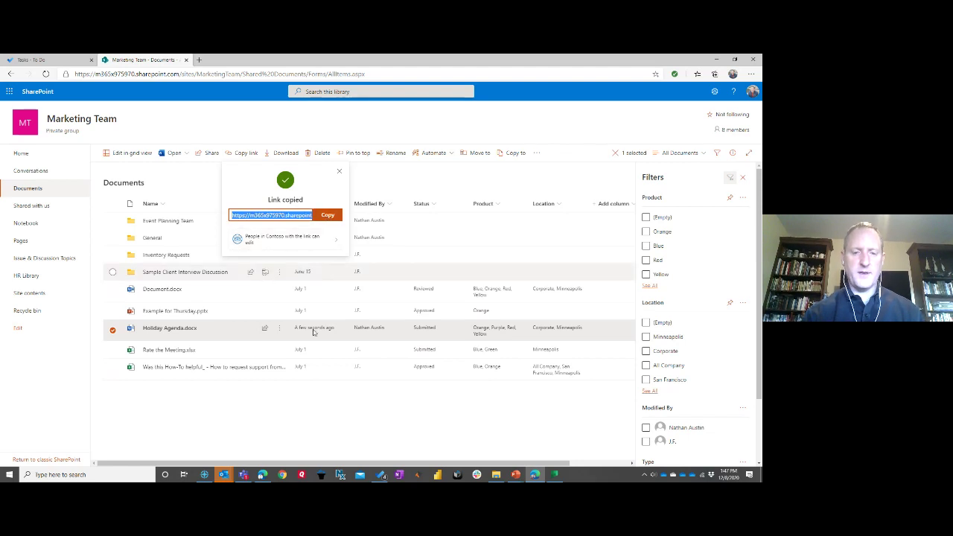
- Switch to Teams and attach the copied document link to the "Work on Agenda" task with the display text "Holiday Agenda"
click(555, 474)
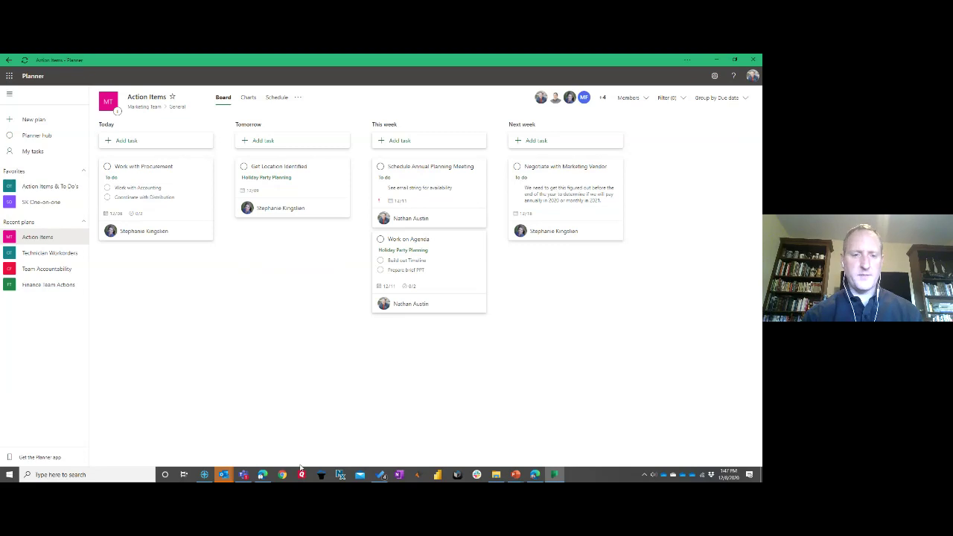
click(243, 474)
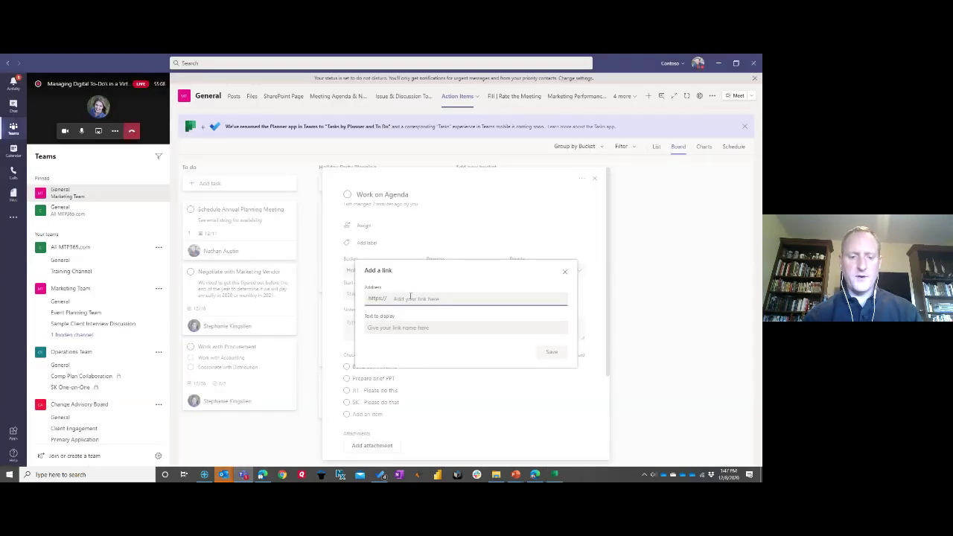
key(ctrl+v)
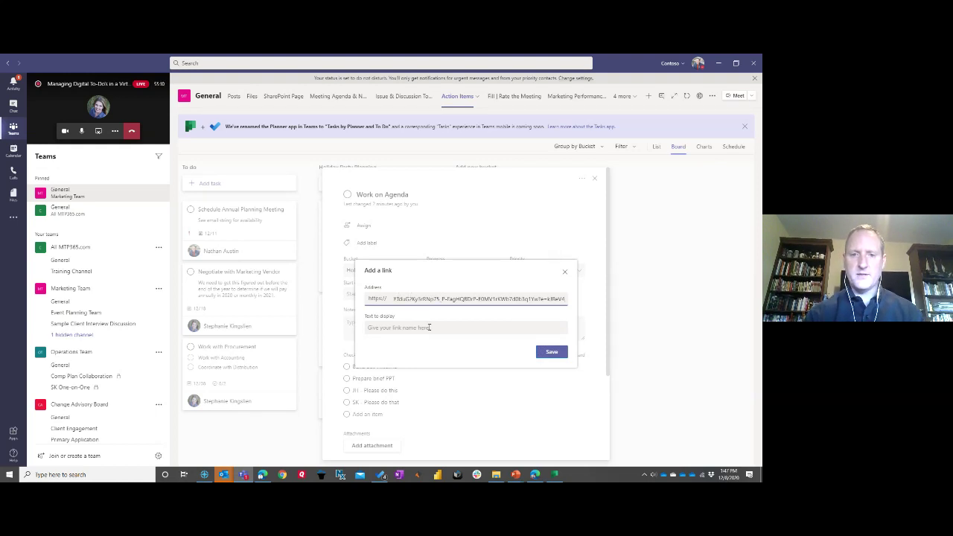
click(429, 328)
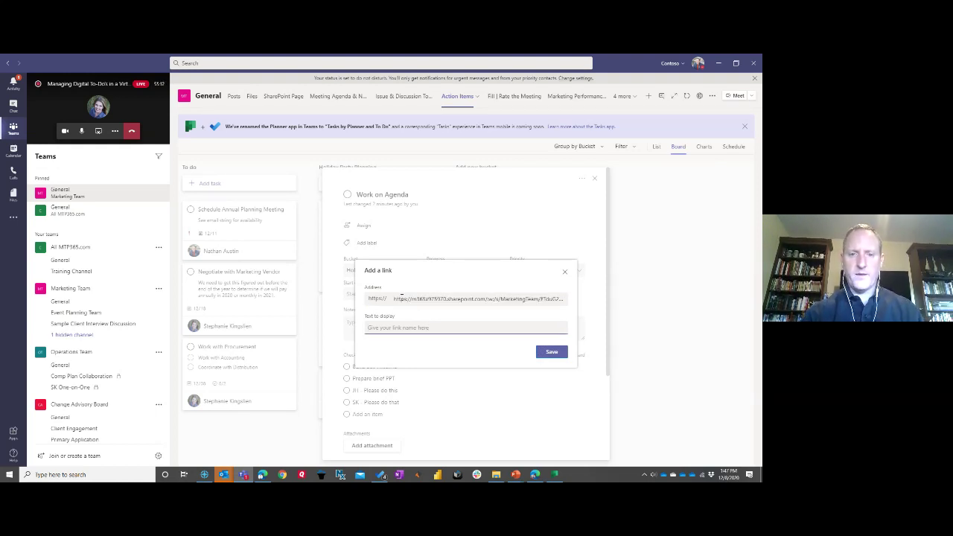
click(395, 295)
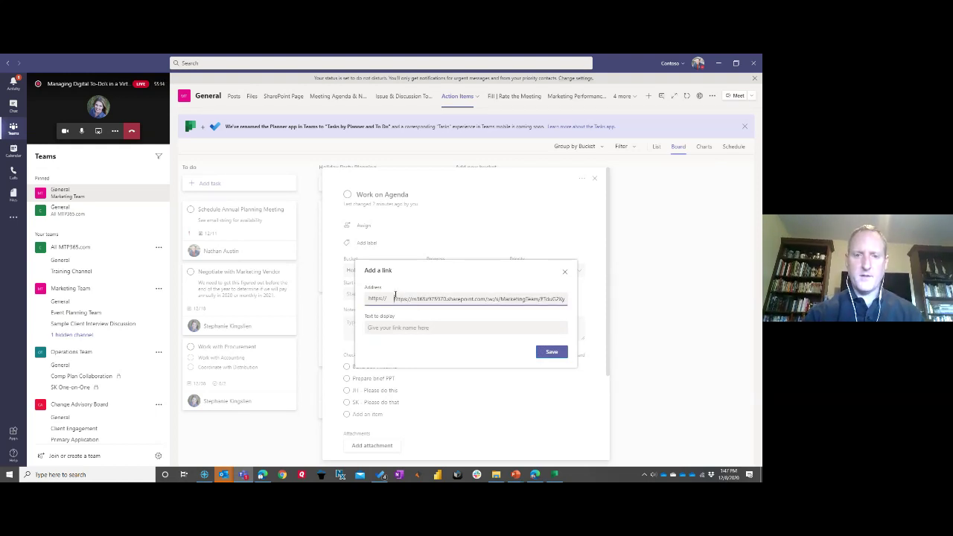
click(397, 328)
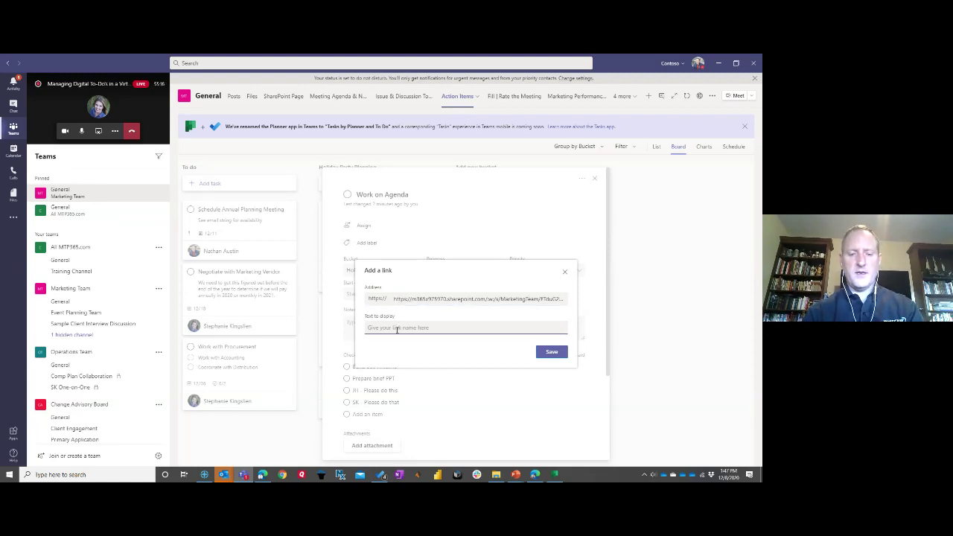
text(Holiday)
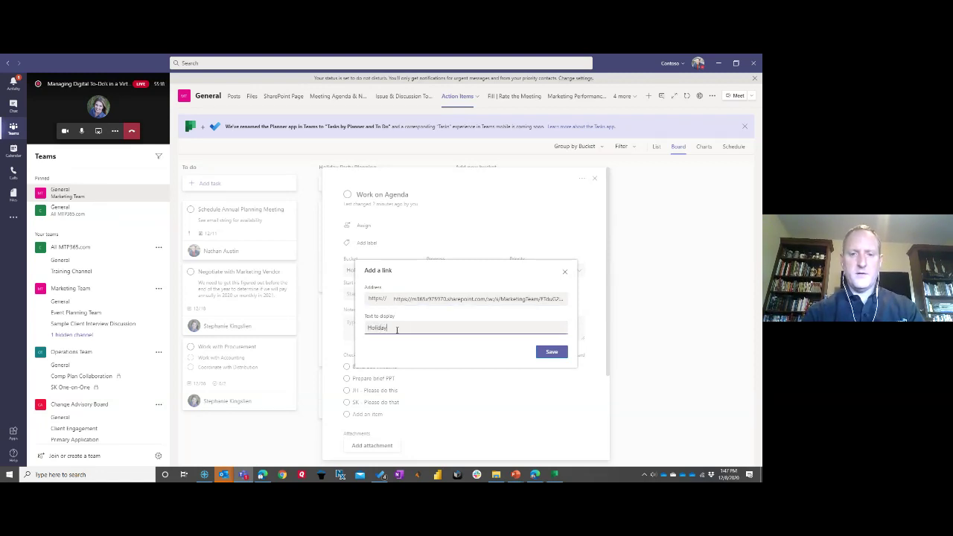
text( Agenda)
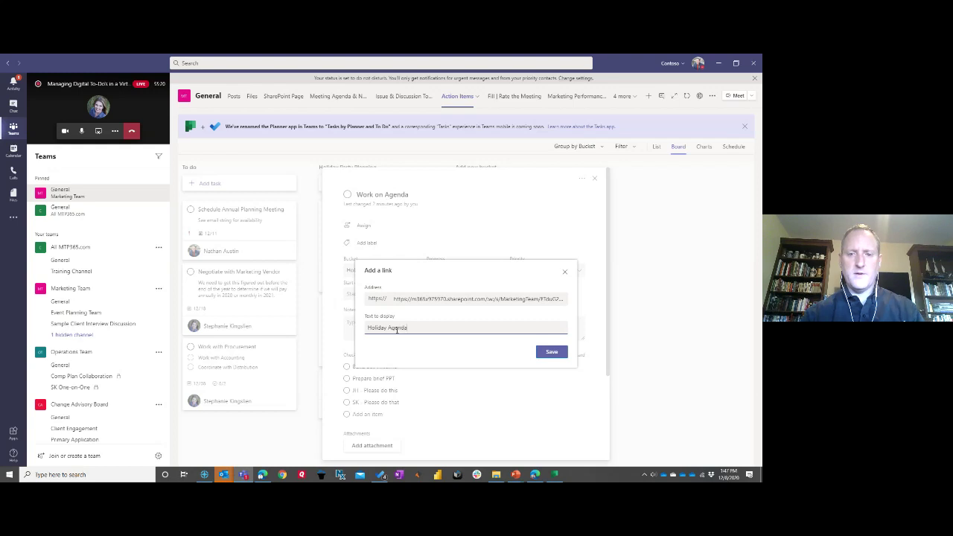
click(551, 352)
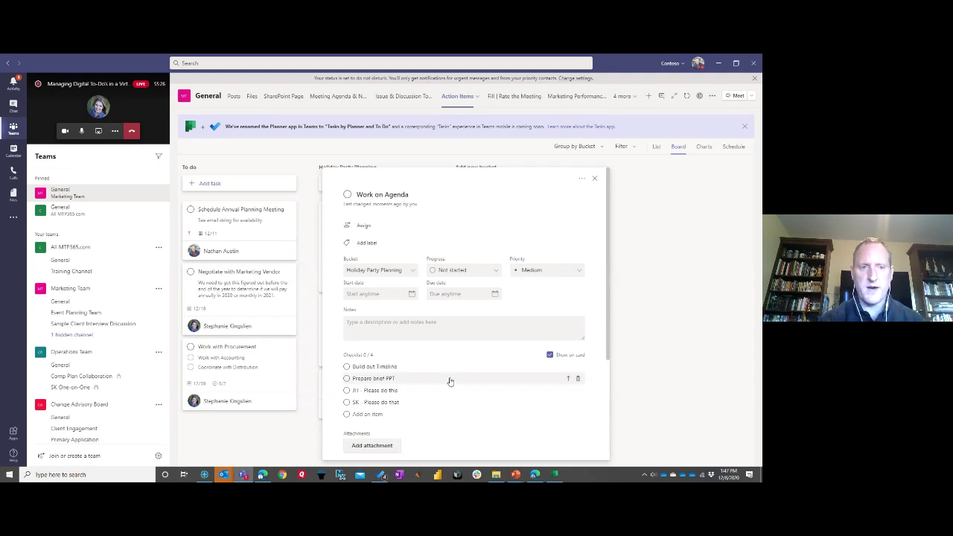
- Open the Holiday Agenda attachment from the task to check the document, and return to the Marketing Team library
scroll(450, 378, down, 3)
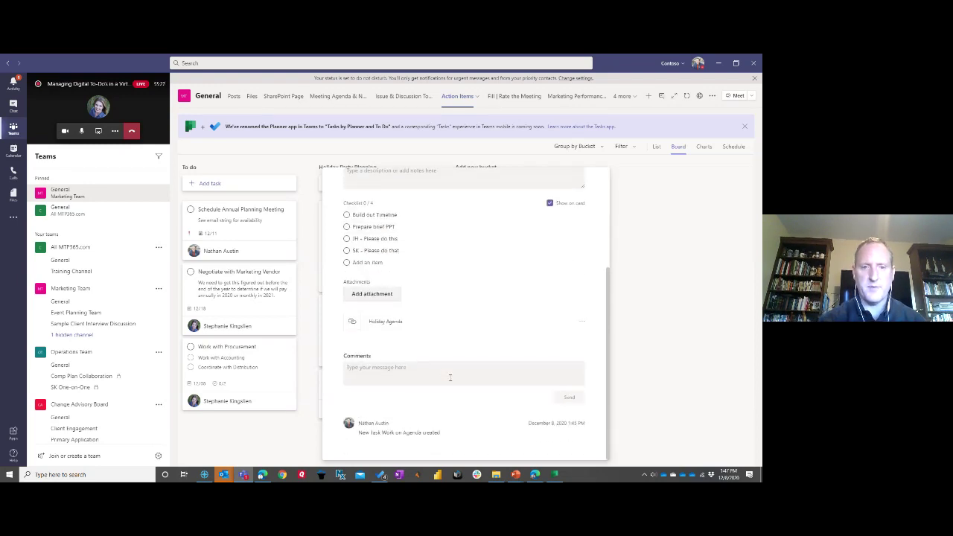
click(386, 323)
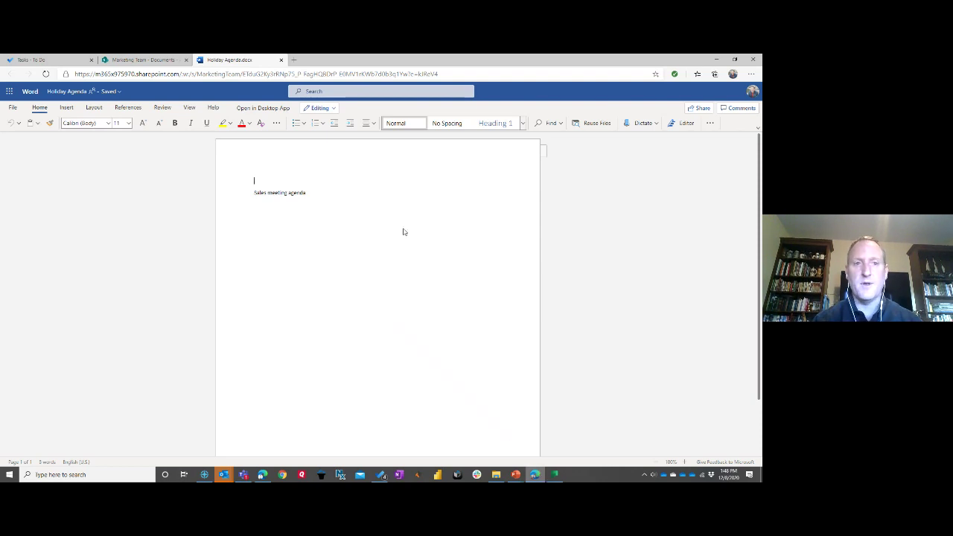
click(157, 60)
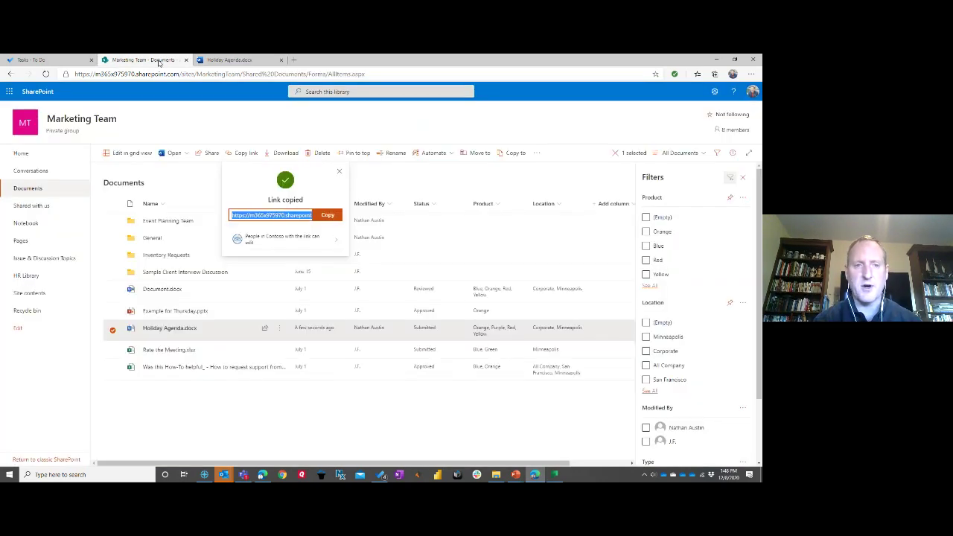
- Switch back to Teams, add the note "See notes in the Wiki" to the copied "Work on Agenda" task and close it
click(243, 475)
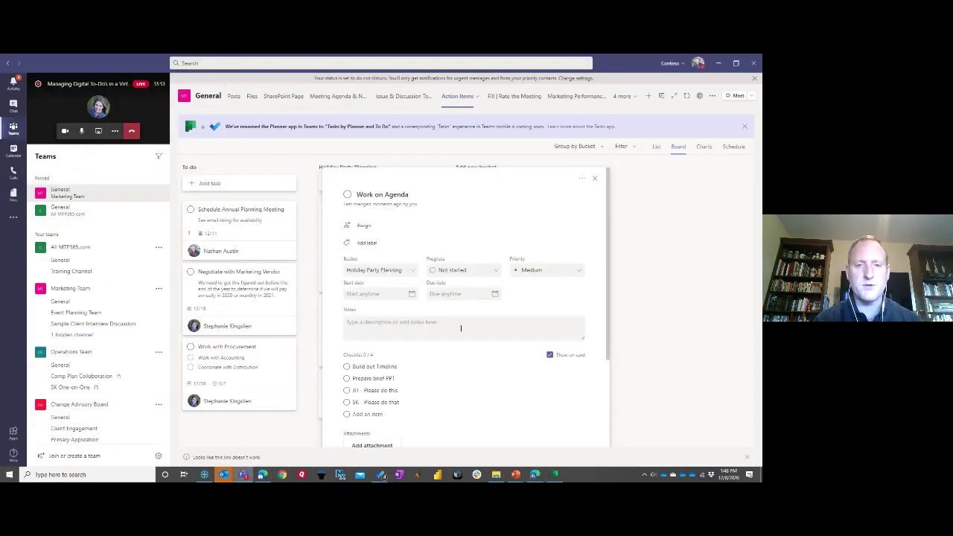
click(456, 326)
text(See not)
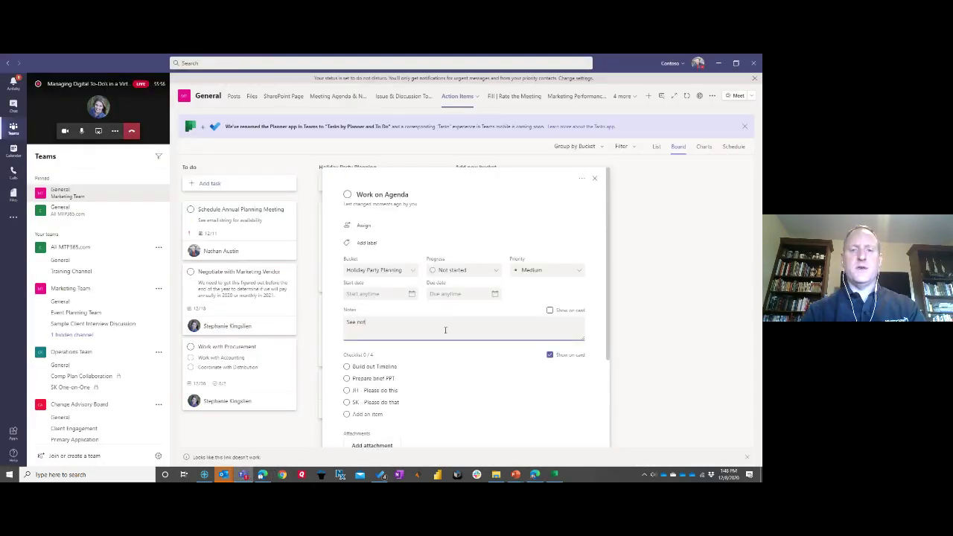
text(es in the Wiki)
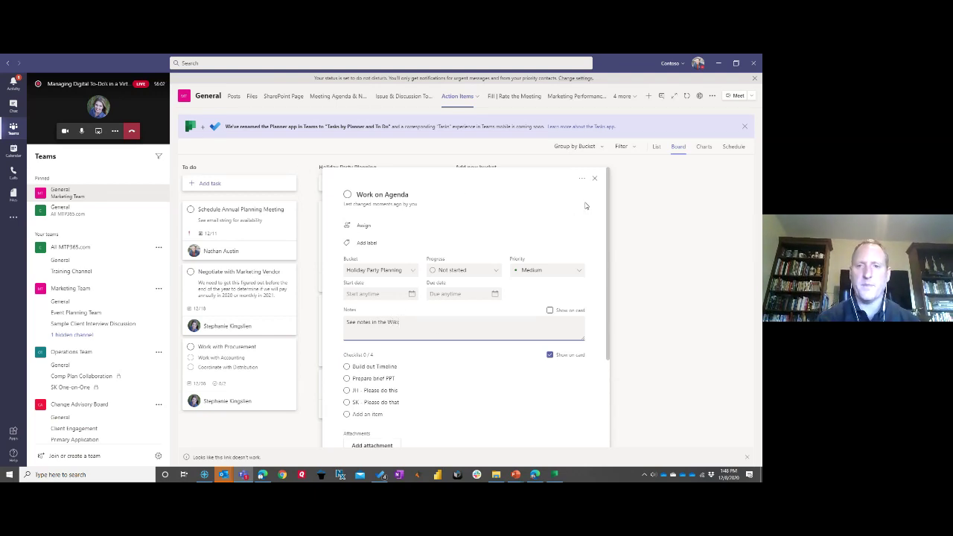
click(594, 179)
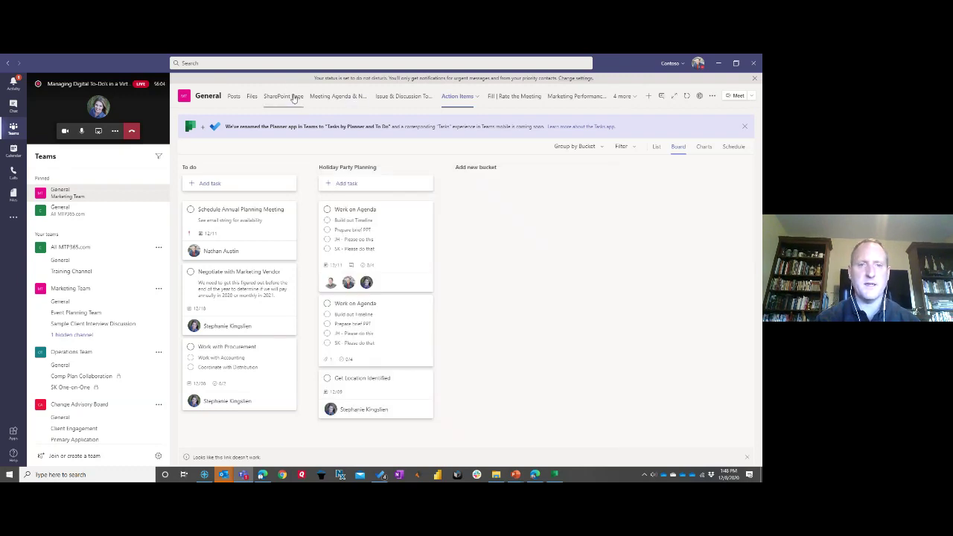
- Copy the link to the November 19th 2020 meeting notes section in the Meeting Agenda & Notes wiki
click(330, 98)
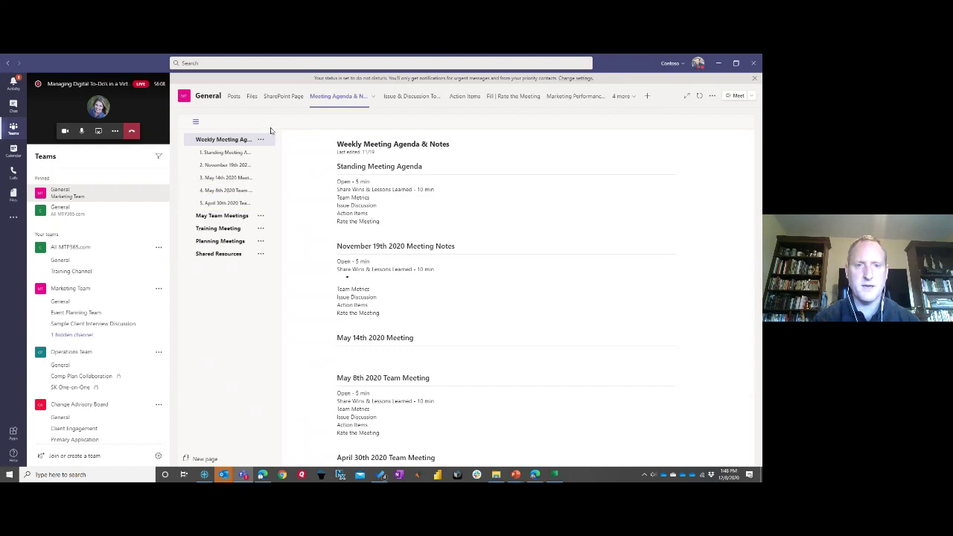
click(262, 140)
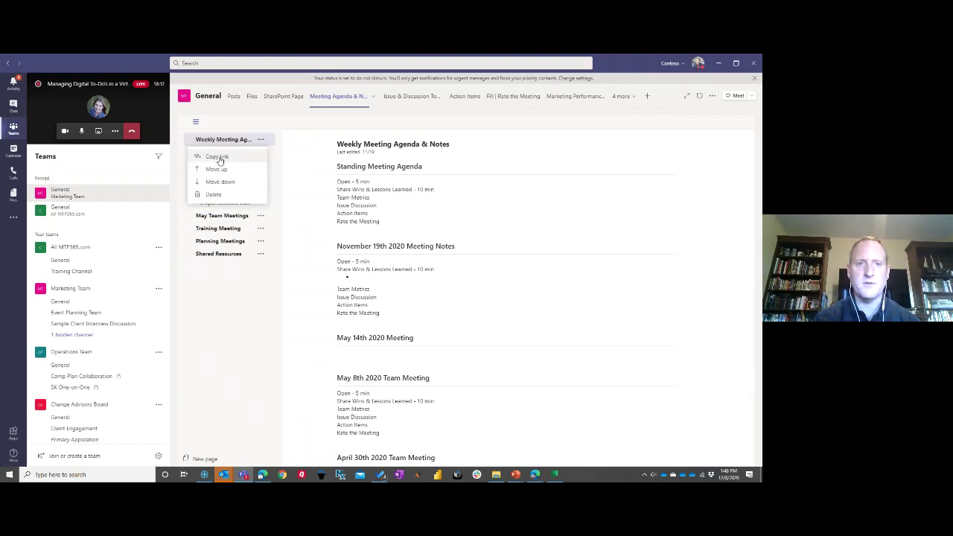
click(272, 166)
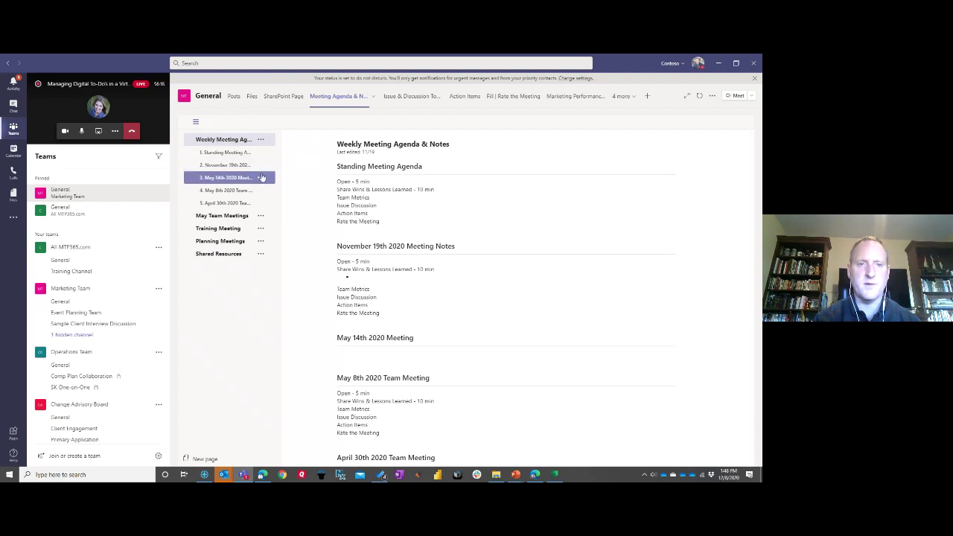
click(261, 177)
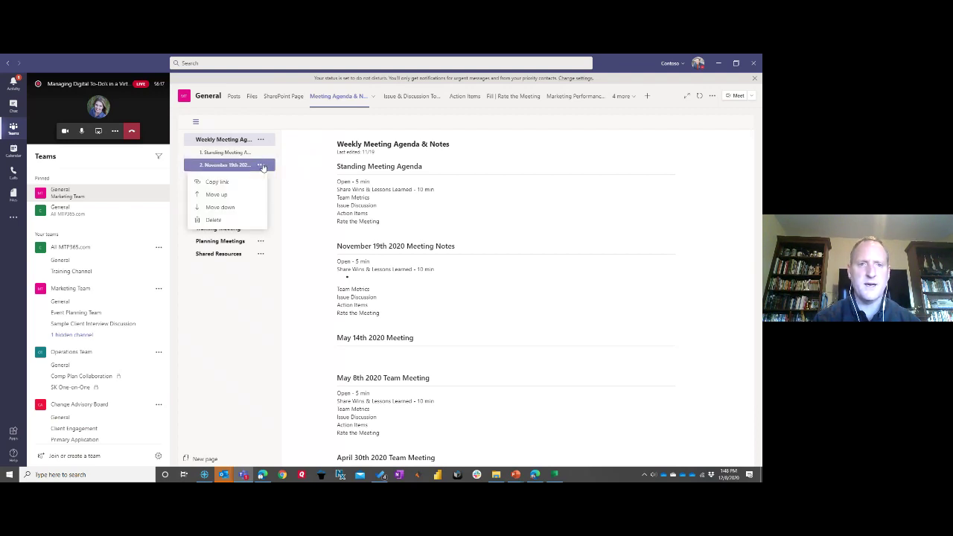
click(221, 185)
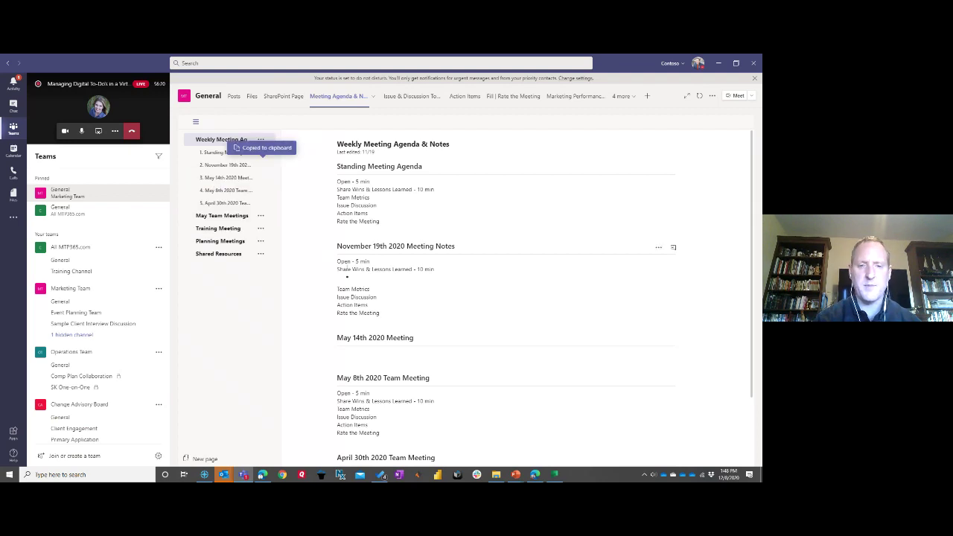
- Paste the wiki link after the note text of the unassigned "Work on Agenda" task in Action Items and close the task
click(463, 98)
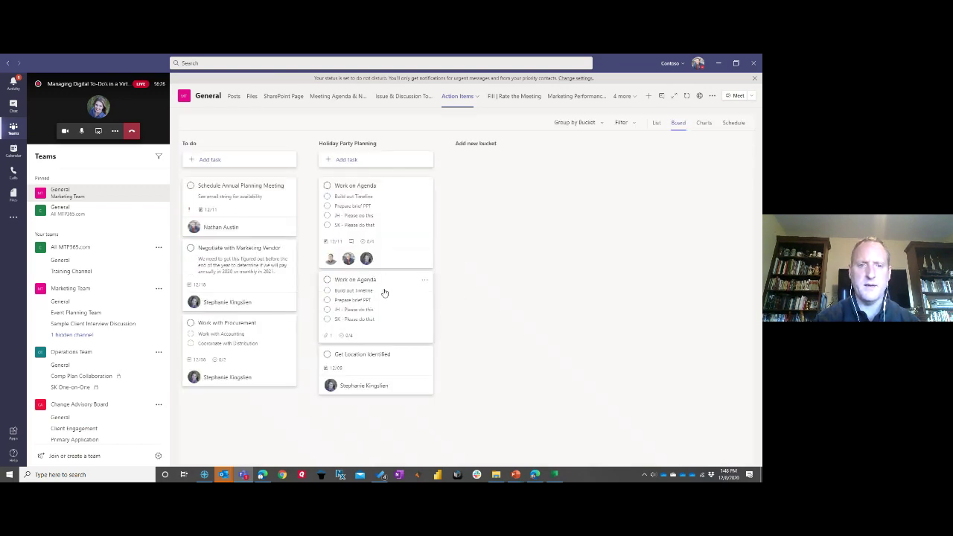
click(382, 292)
click(421, 323)
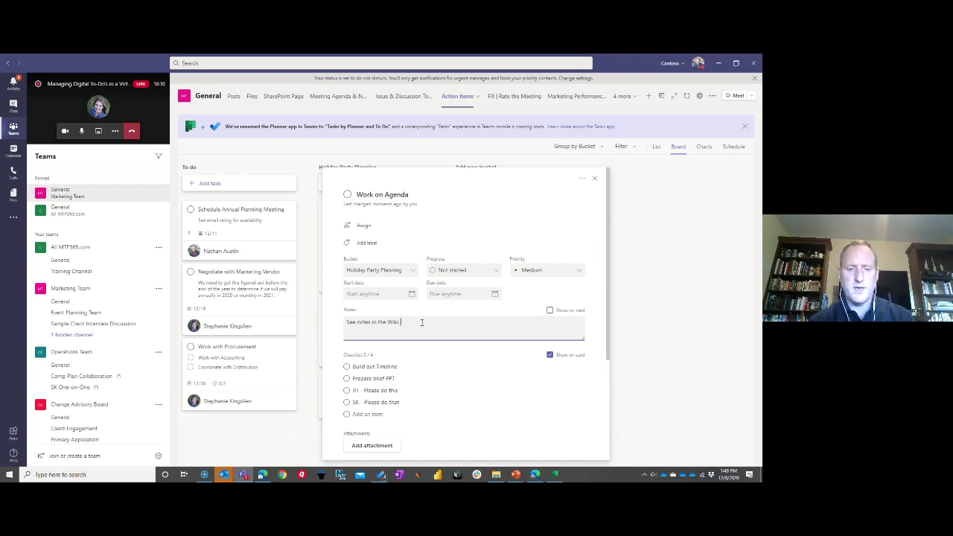
key(ctrl+v)
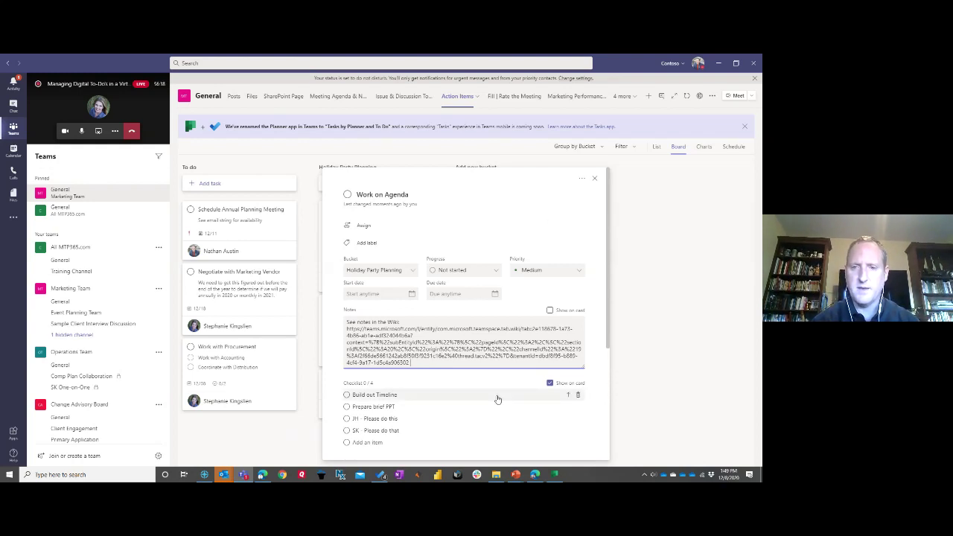
click(595, 178)
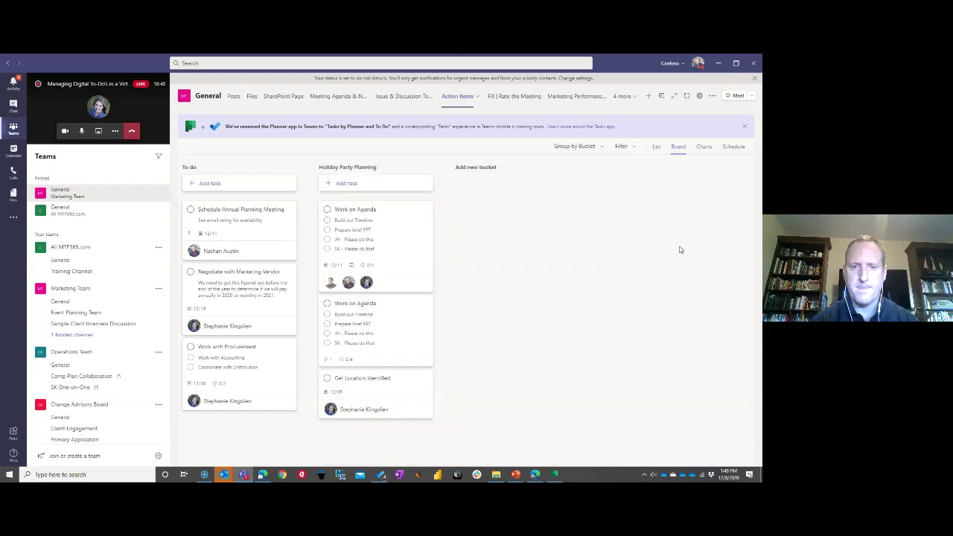
- Reopen the unassigned "Work on Agenda" task and follow the link in its notes to the wiki in the Teams app
click(394, 328)
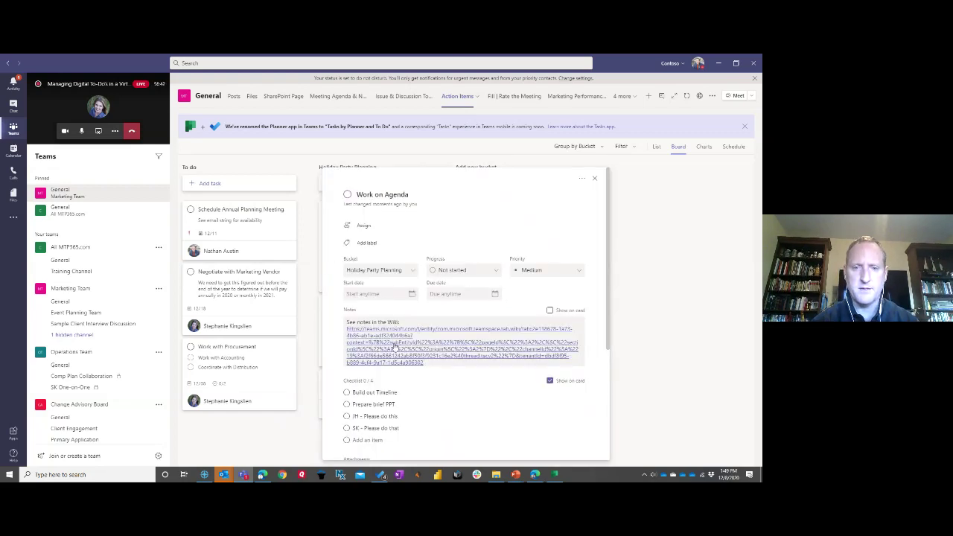
click(395, 346)
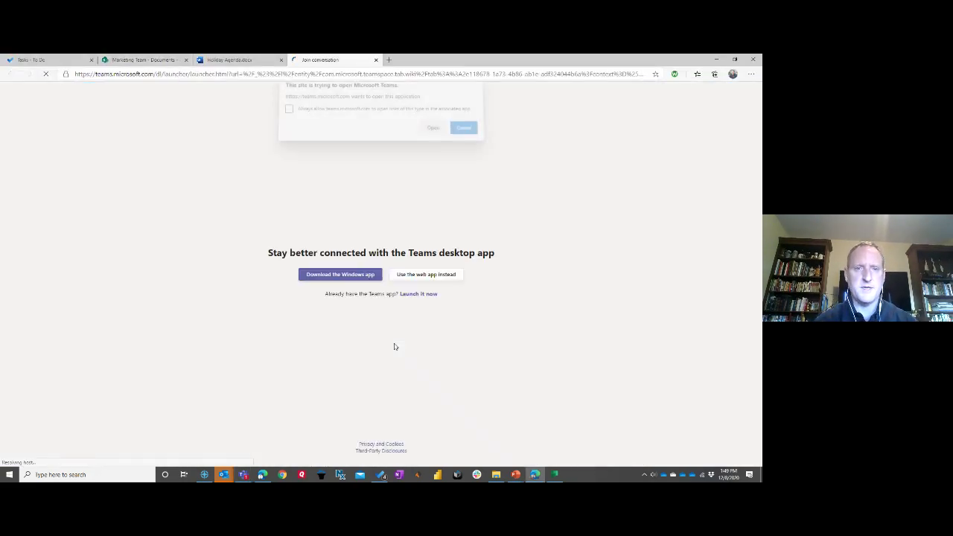
click(433, 132)
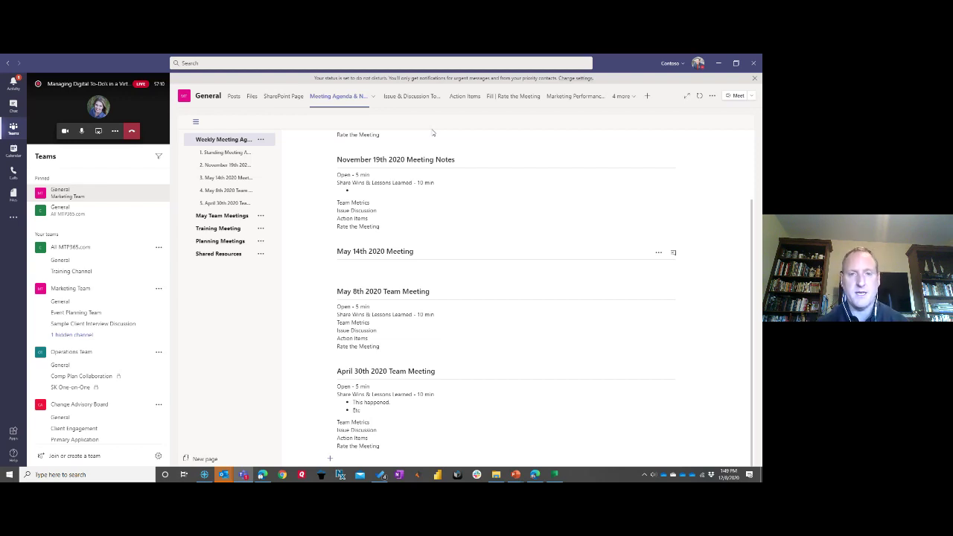
- Start a new formatted conversation in the General channel's posts with the subject "Meeting Notes Link"
click(233, 96)
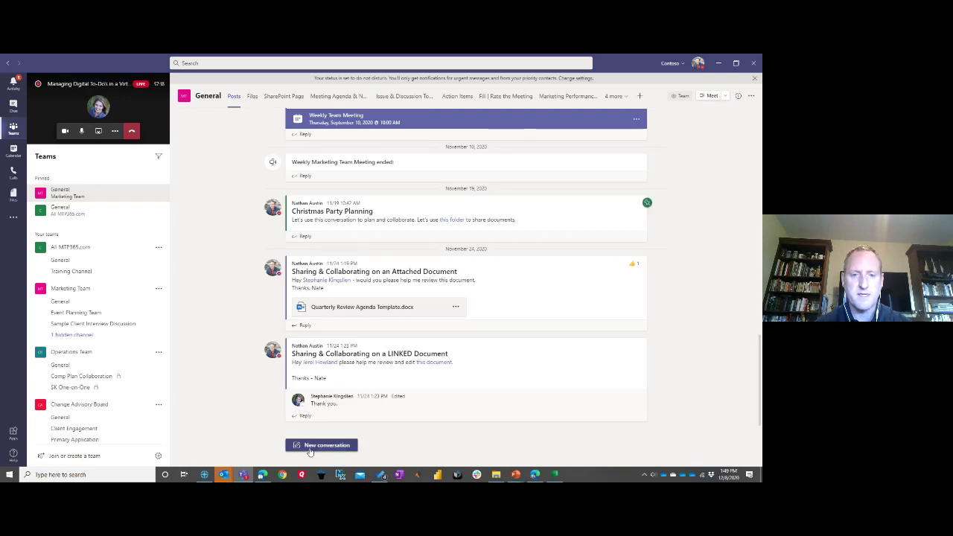
click(310, 449)
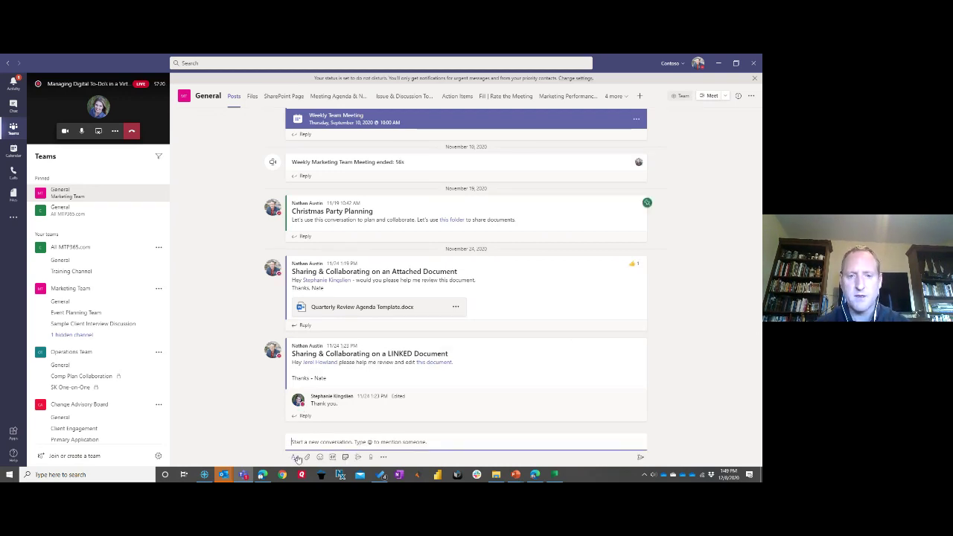
click(296, 458)
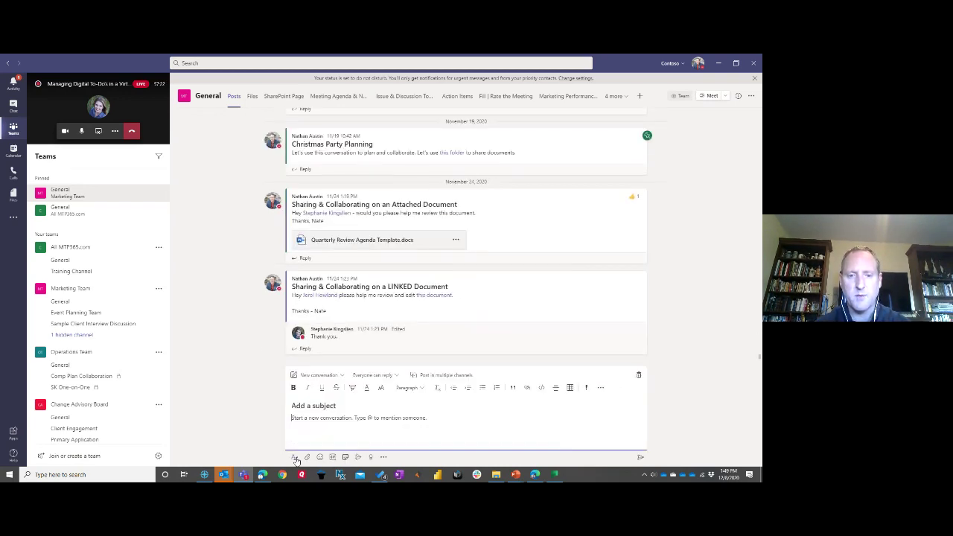
click(334, 406)
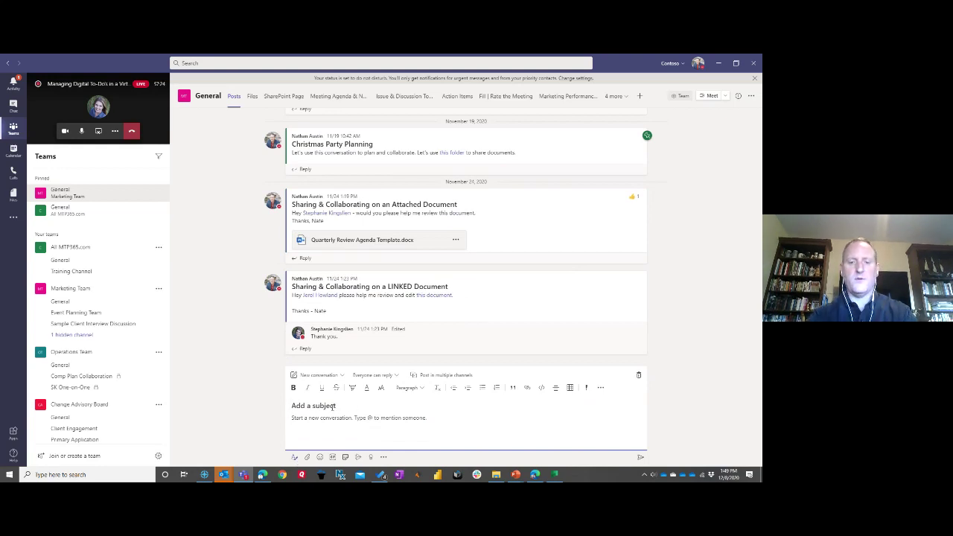
text(Meeting)
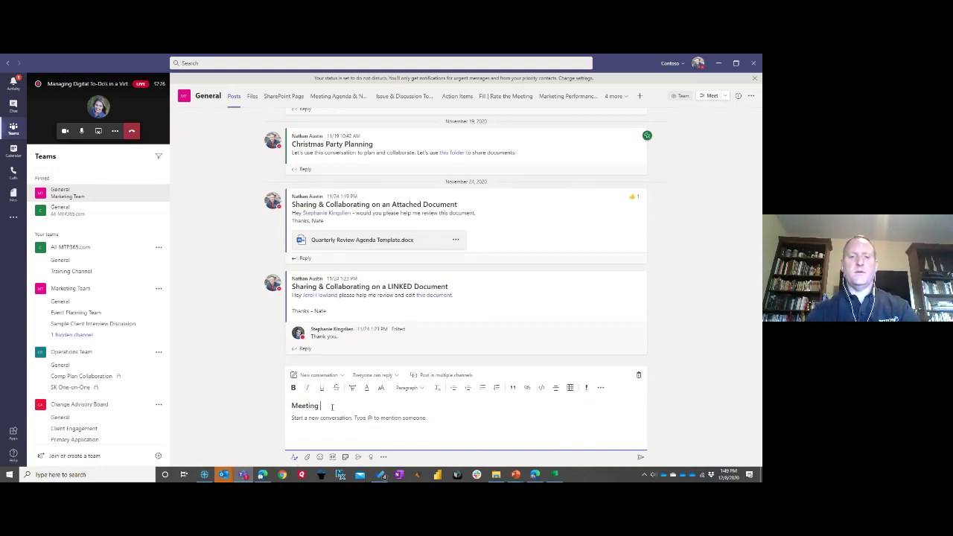
text( Notes)
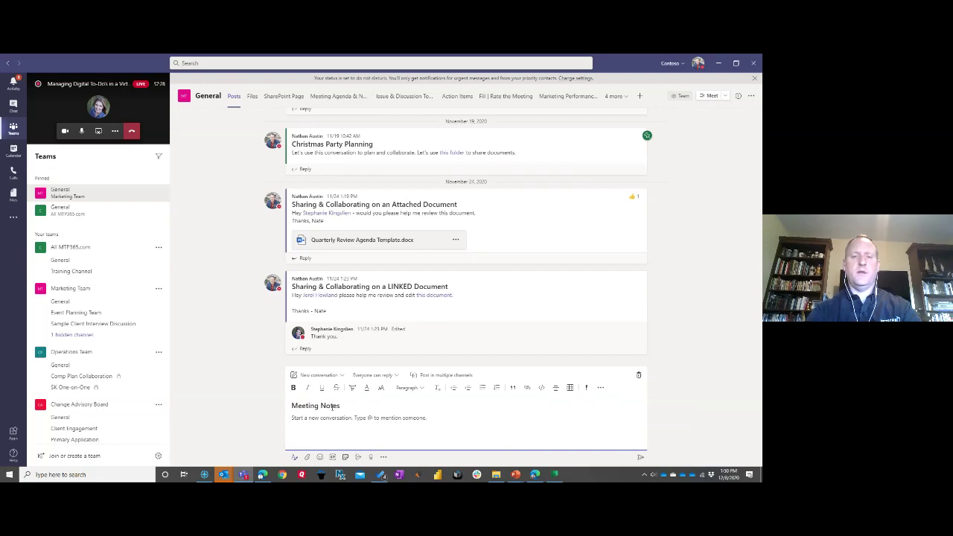
text( Link)
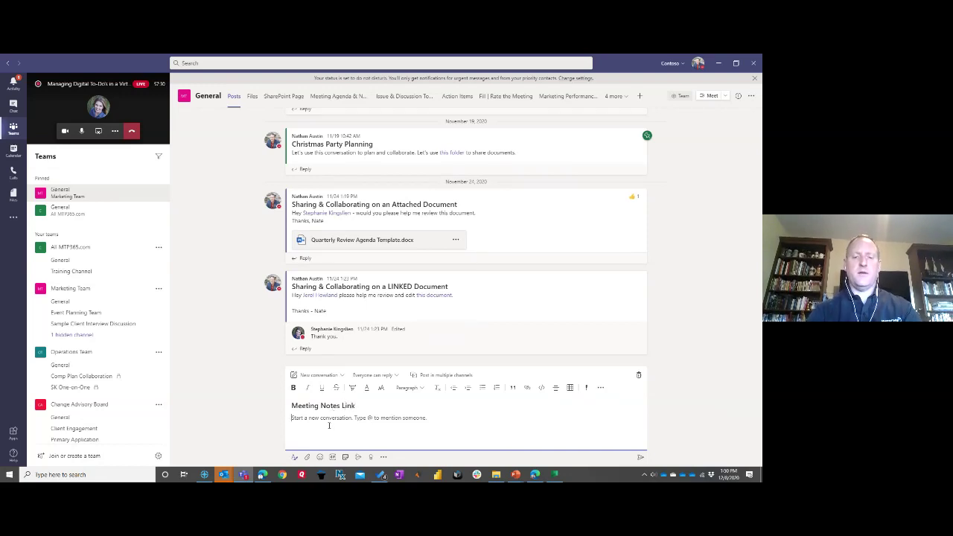
- Write "Here are the meeting notes." as the message body of the new conversation
text(Hey gu)
key(BackSpace)
key(BackSpace)
key(BackSpace)
key(BackSpace)
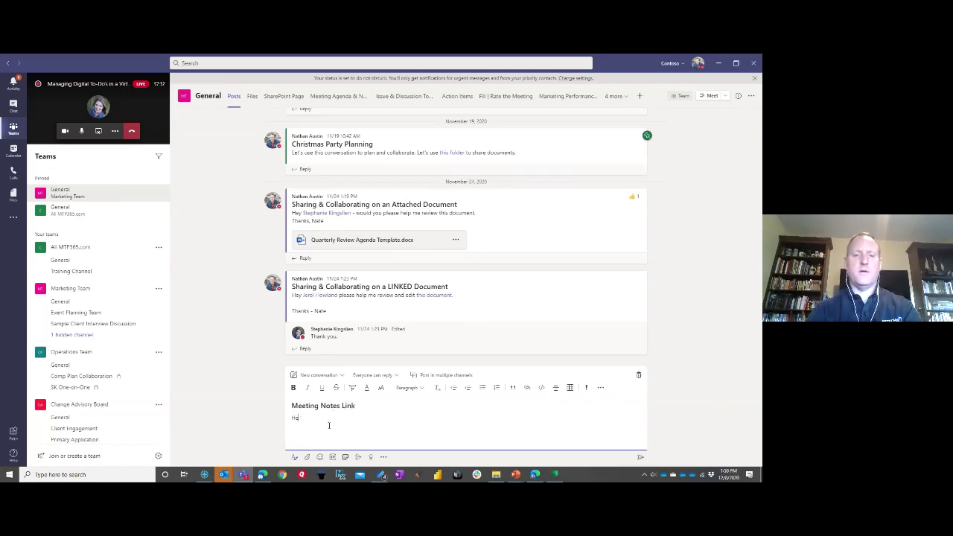
text(re are the meeting m)
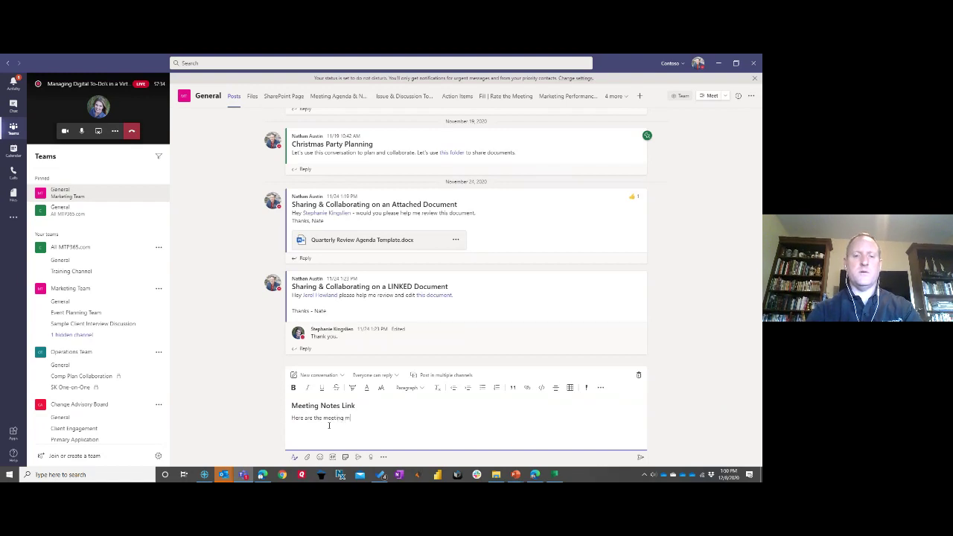
text(e)
key(BackSpace)
key(BackSpace)
text(notes.)
- Link the words "meeting notes" in the message to the copied wiki address and post the conversation
drag(323, 418, 358, 419)
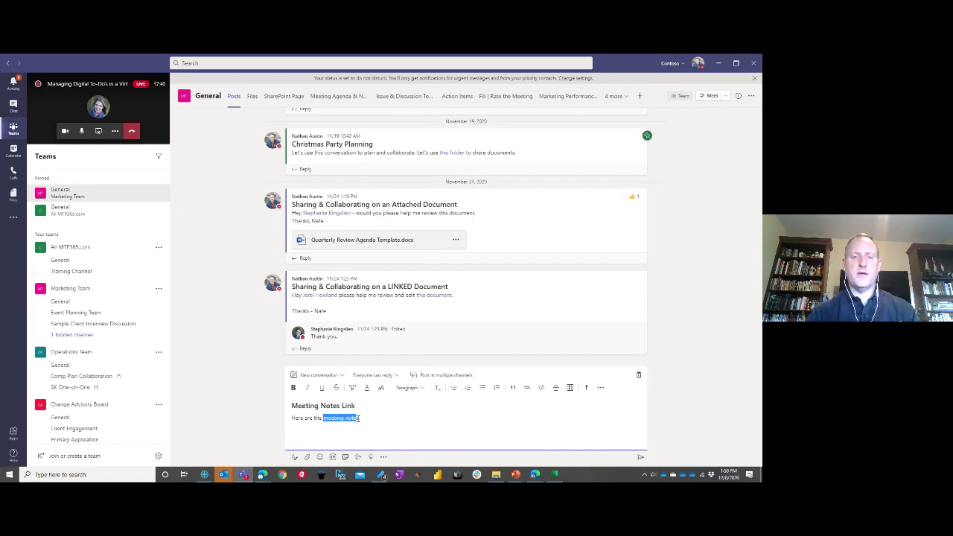
click(527, 388)
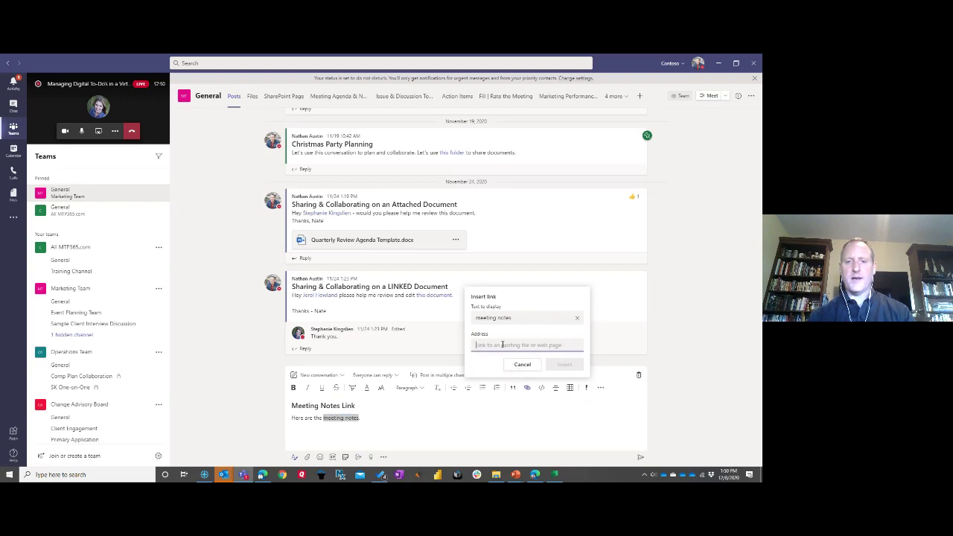
key(ctrl+v)
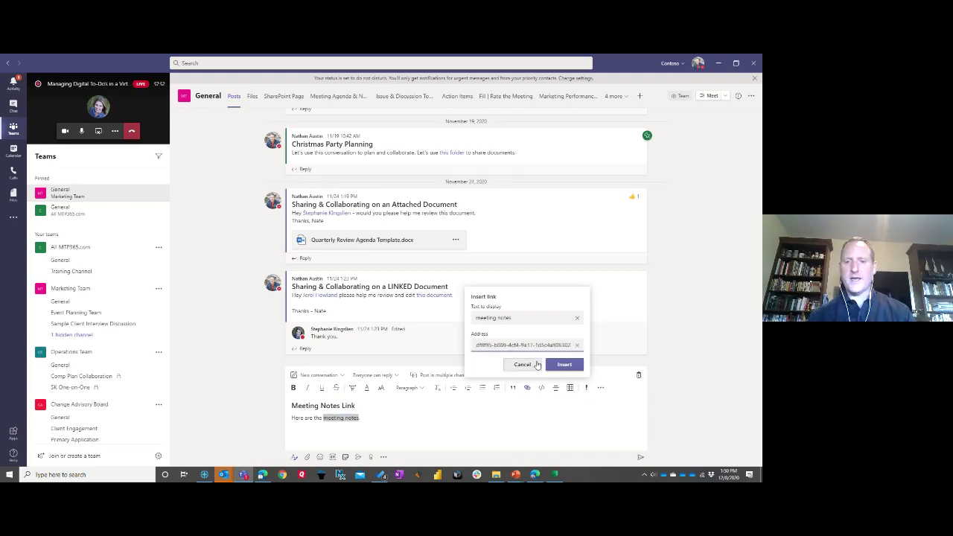
click(565, 364)
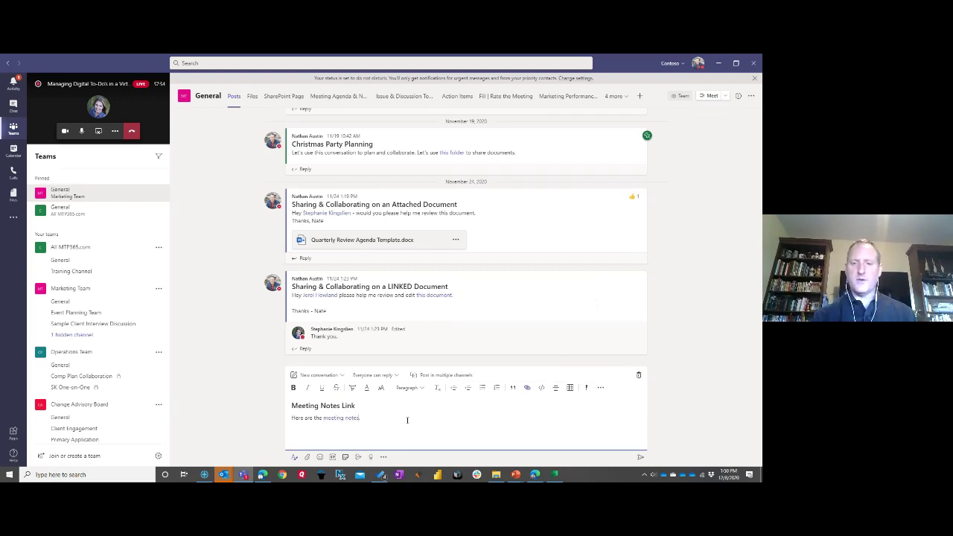
click(640, 457)
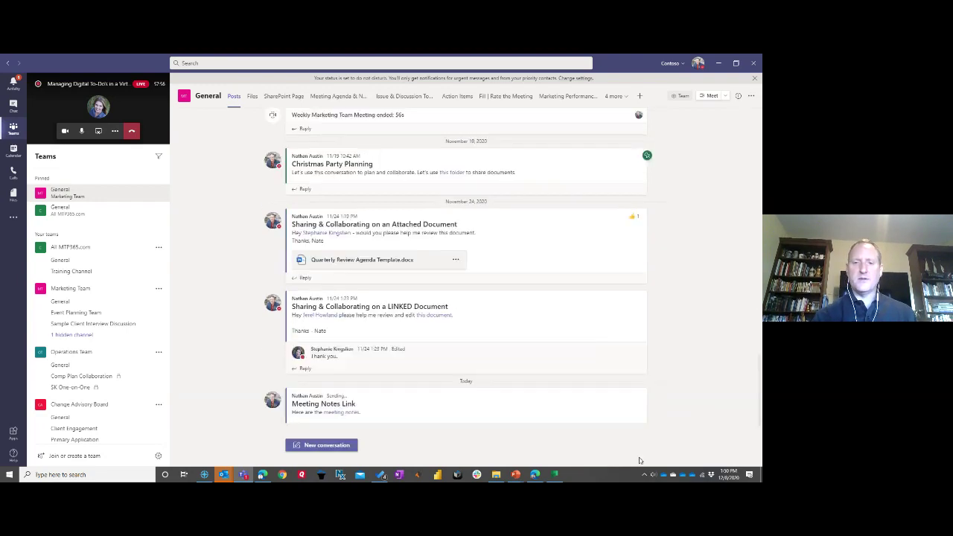
- Follow the "meeting notes" link in the posted Meeting Notes Link conversation to the wiki
click(363, 424)
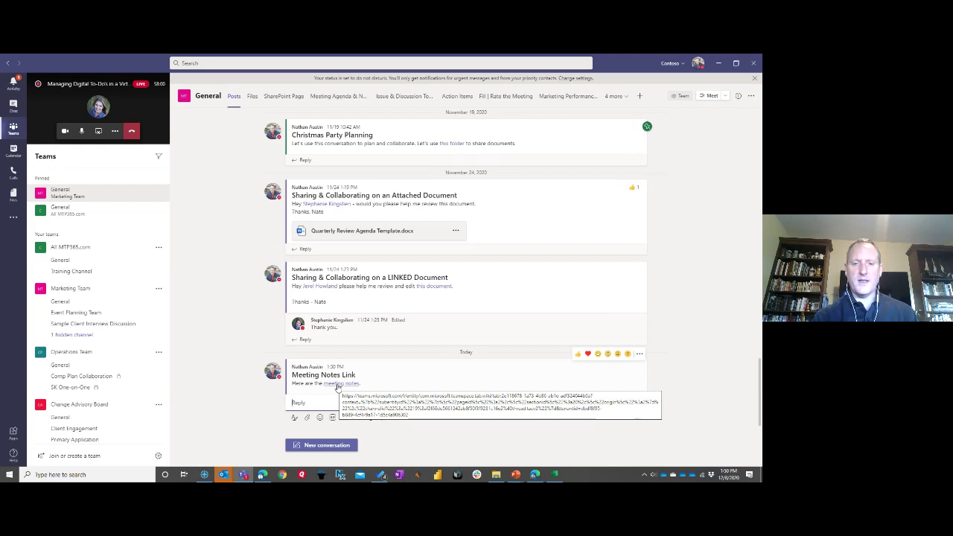
click(337, 385)
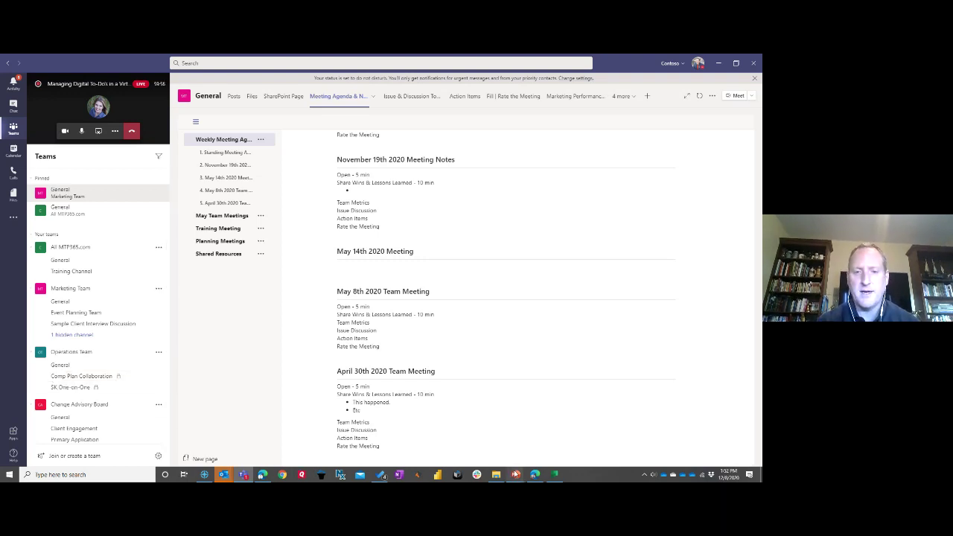
- Switch to the PowerPoint slide show and go back to the "Common Problems Regarding Managing Tasks & To-Dos" slide
mouse_move(515, 474)
click(559, 443)
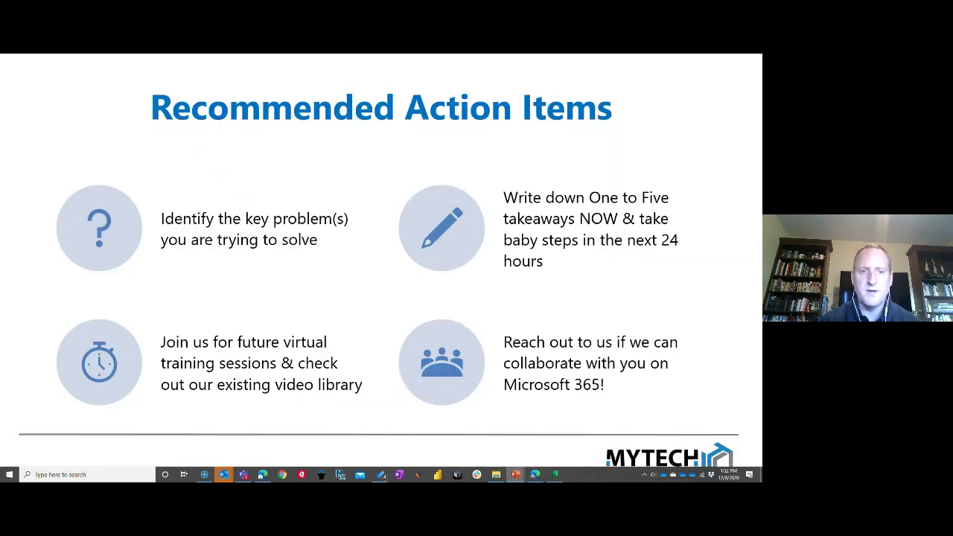
key(Left)
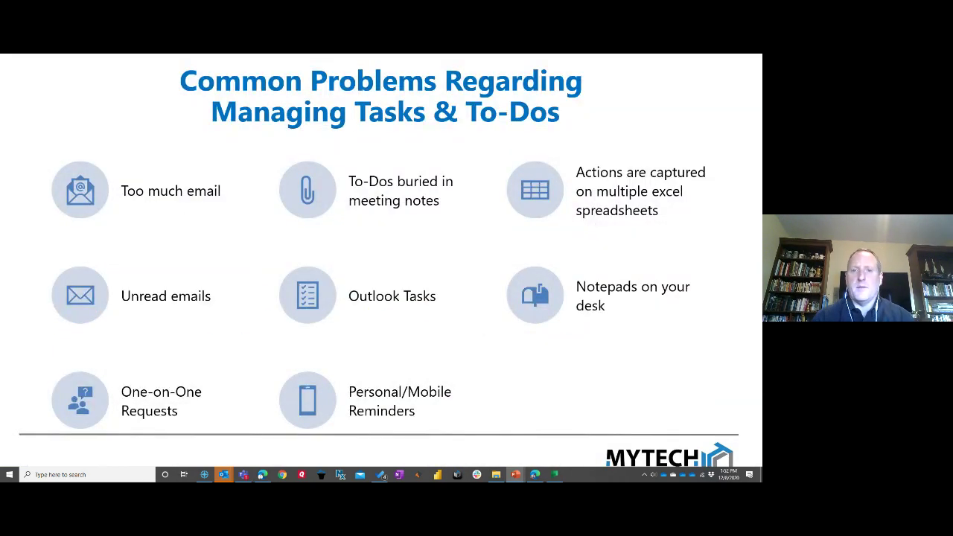